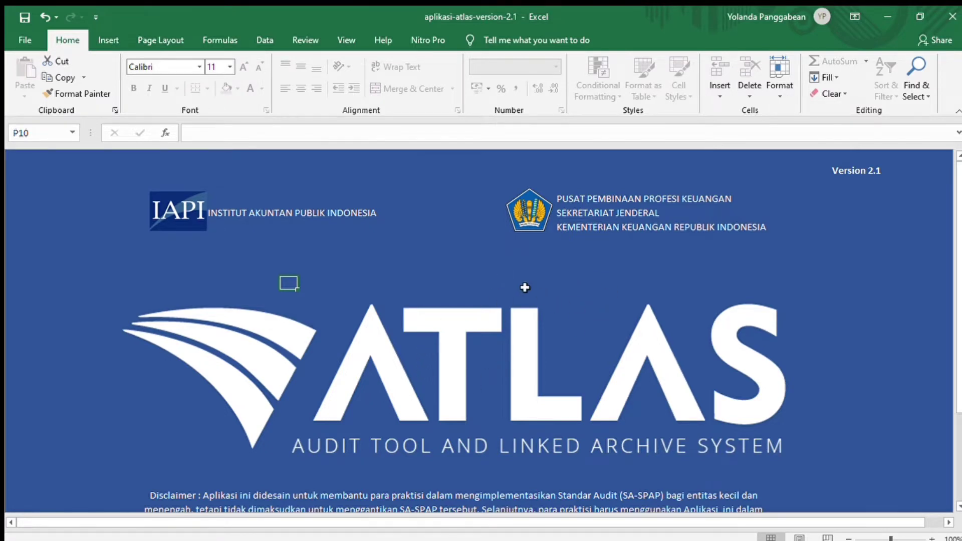
# Go to the Beranda home sheet and review the auditor identity, client identity and engagement information down to the client's business sector
pyautogui.click(580, 322)
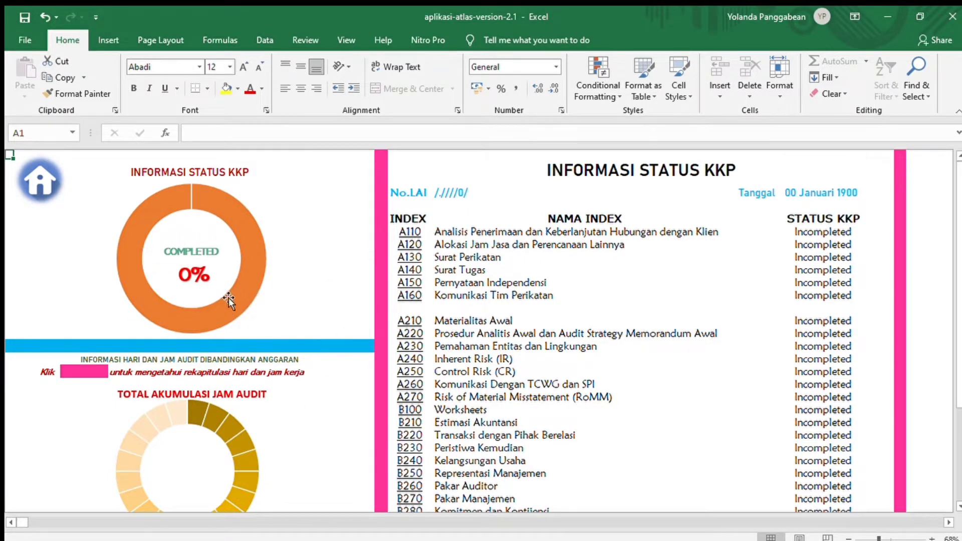
pyautogui.click(49, 187)
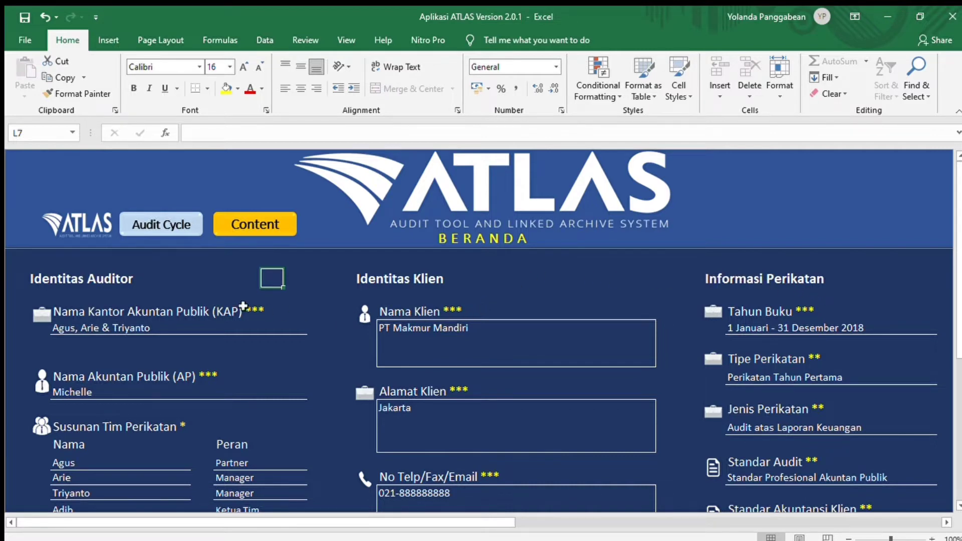
pyautogui.scroll(-1, 291, 373)
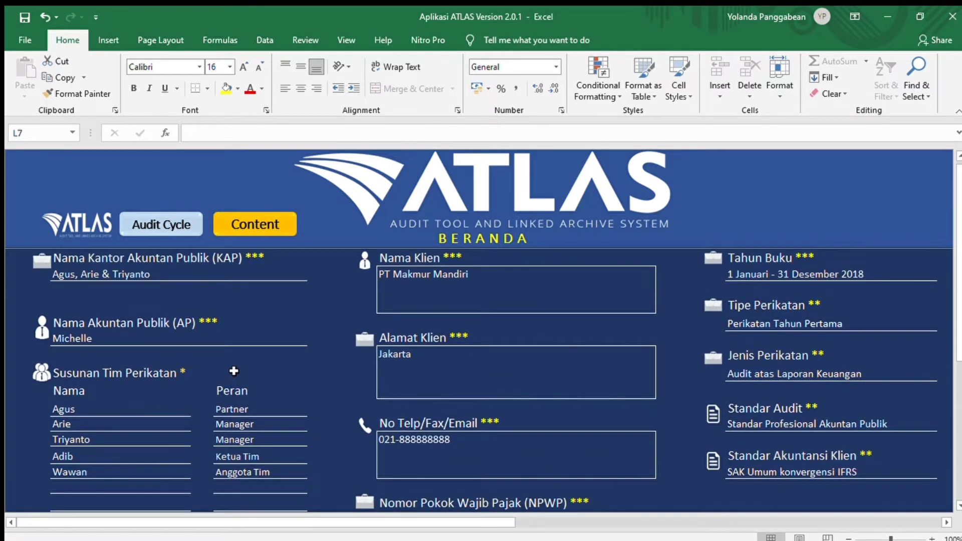
pyautogui.scroll(-1, 585, 407)
pyautogui.scroll(-2, 585, 406)
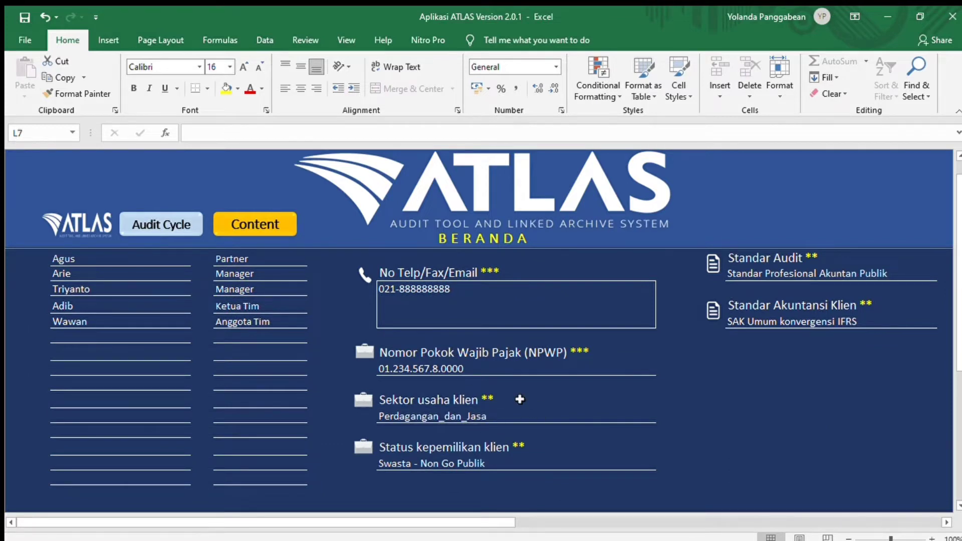
pyautogui.click(532, 414)
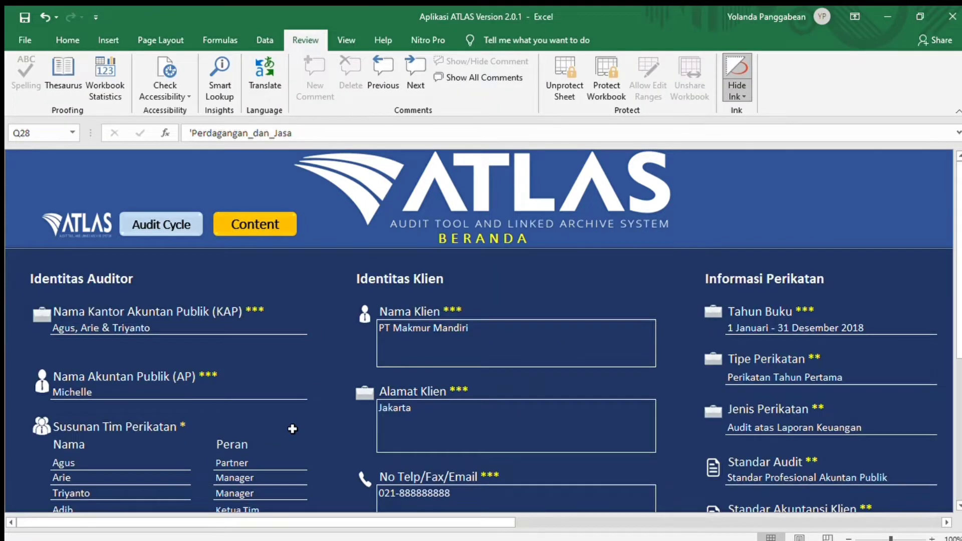
# From the Audit Cycle overview, view the Analisis Penerimaan dan Keberlanjutan Hubungan dengan Klien working paper and return to the overview
pyautogui.click(162, 228)
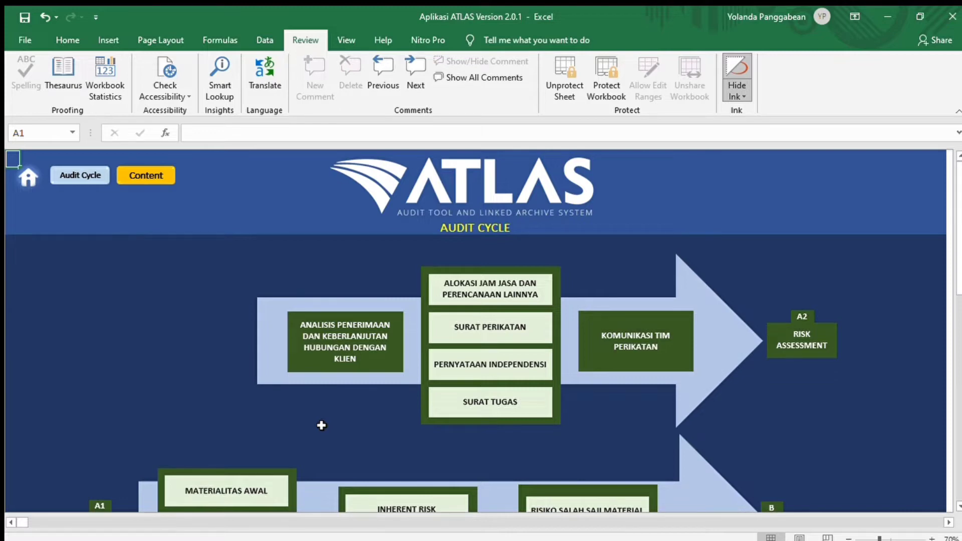
pyautogui.scroll(-2, 350, 358)
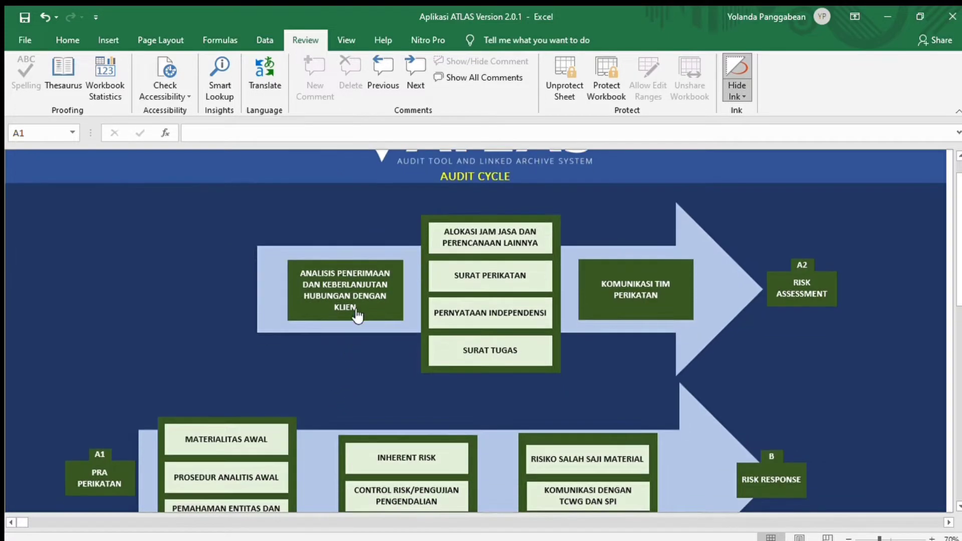
pyautogui.click(353, 311)
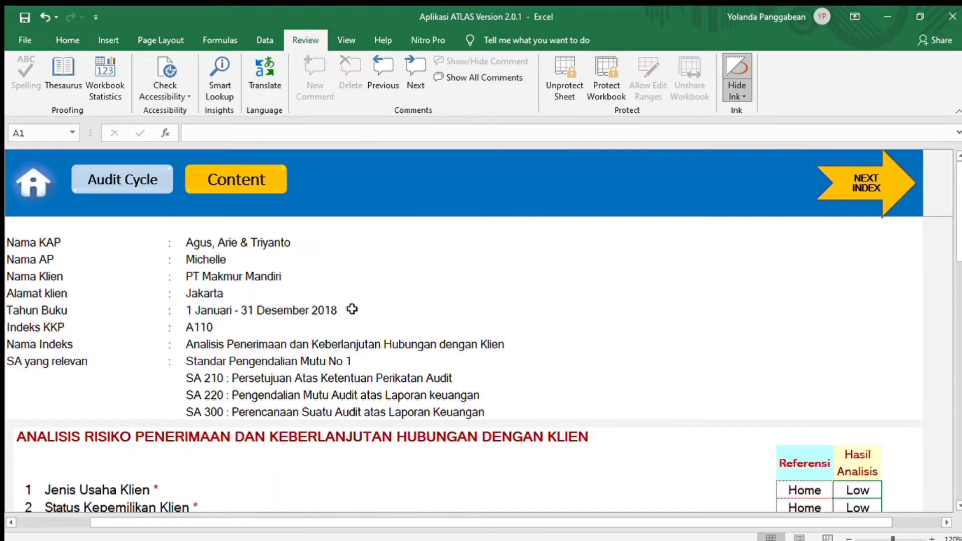
pyautogui.scroll(-6, 352, 309)
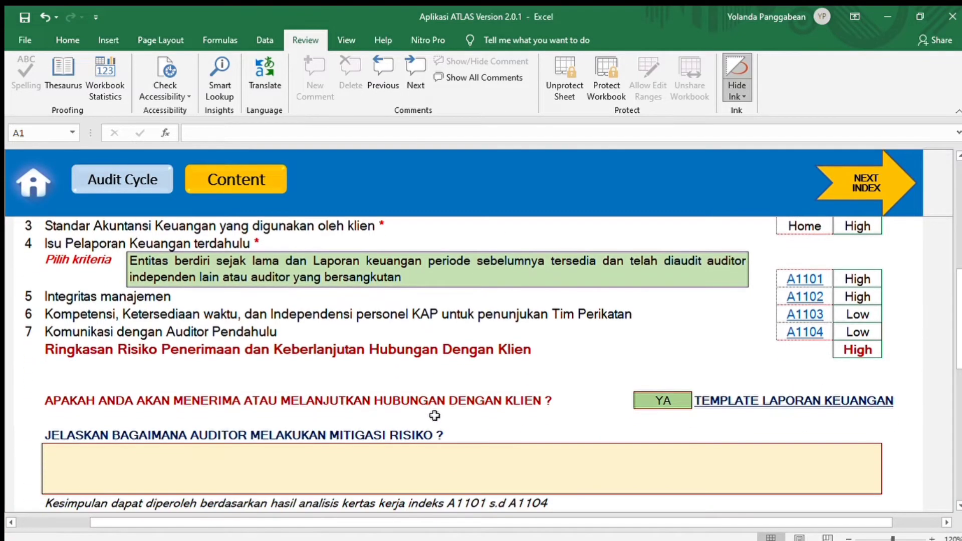
pyautogui.scroll(6, 434, 416)
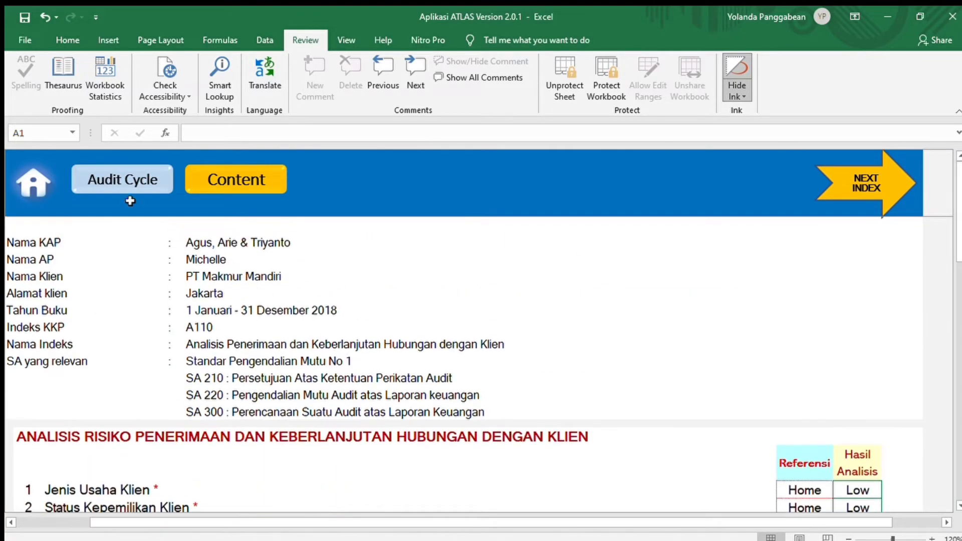
pyautogui.click(129, 187)
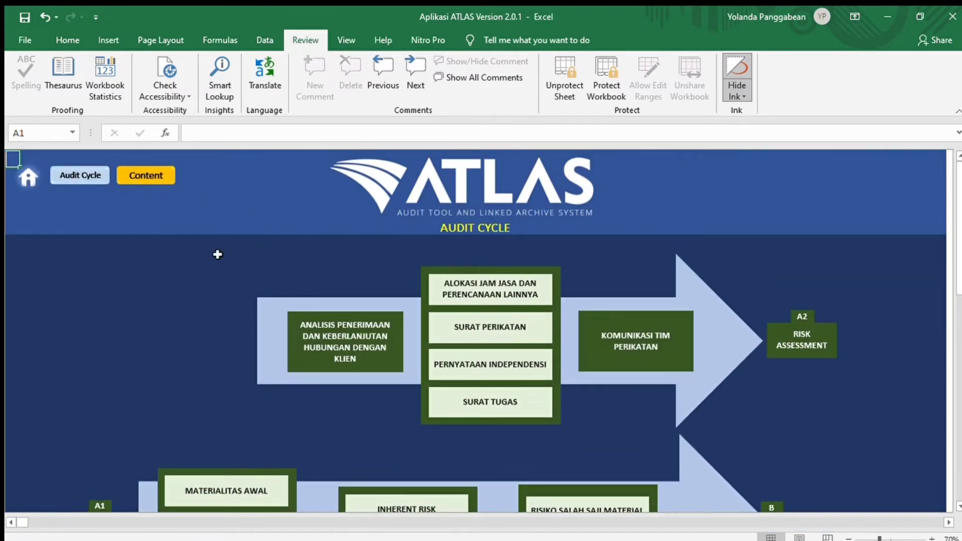
# Show the Content index and examine its working paper lists from A1 Pre-Engagement through D General
pyautogui.click(140, 179)
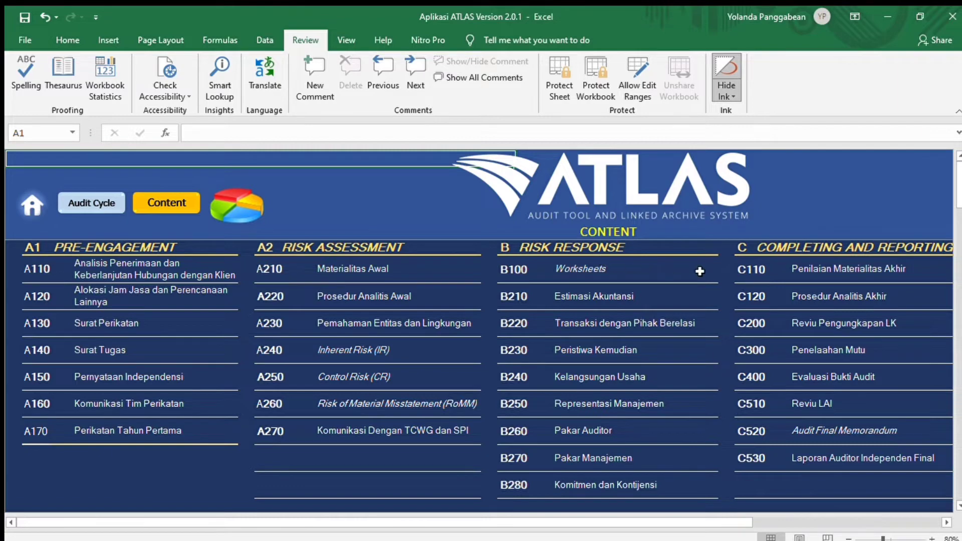
pyautogui.moveTo(670, 513); pyautogui.dragTo(527, 526)
pyautogui.moveTo(638, 518); pyautogui.dragTo(749, 513)
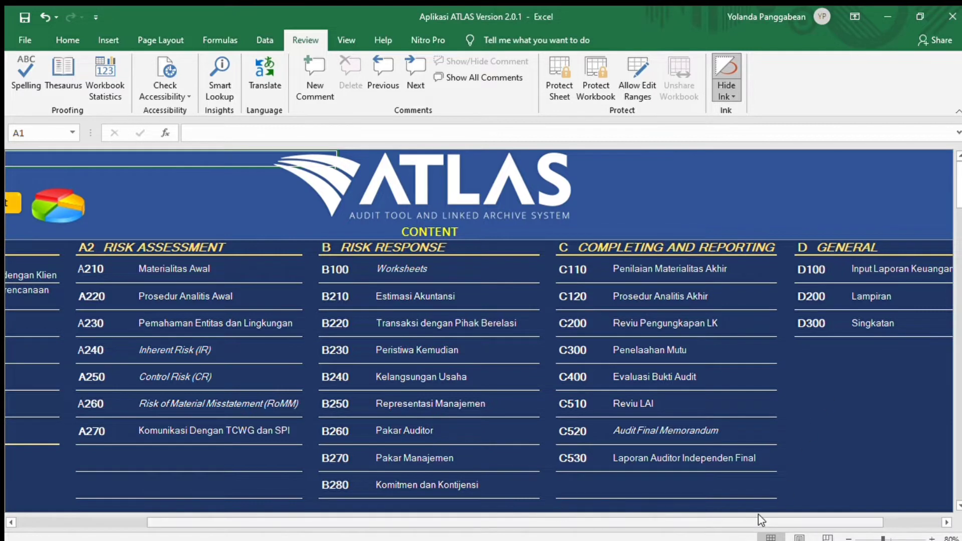
pyautogui.moveTo(759, 513); pyautogui.dragTo(817, 513)
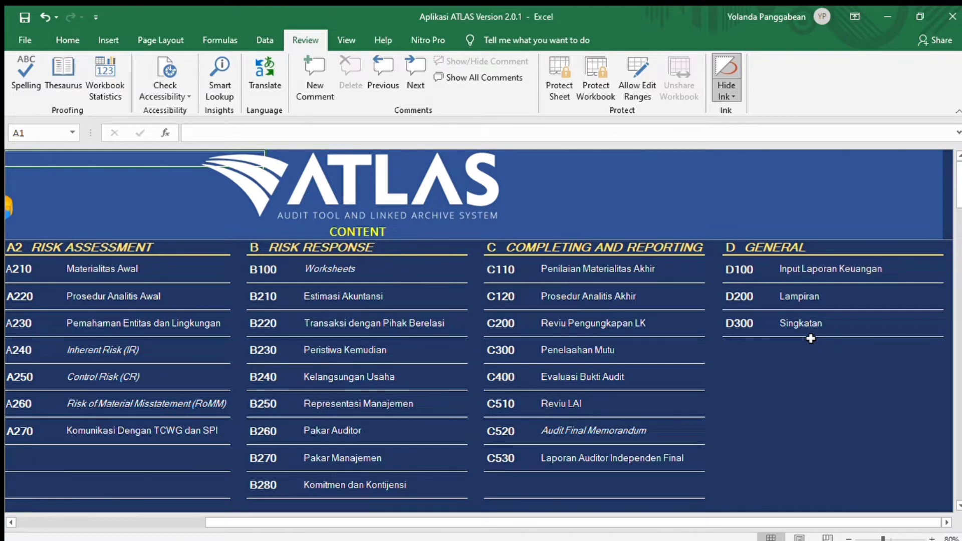
pyautogui.hscroll(-5, 286, 293)
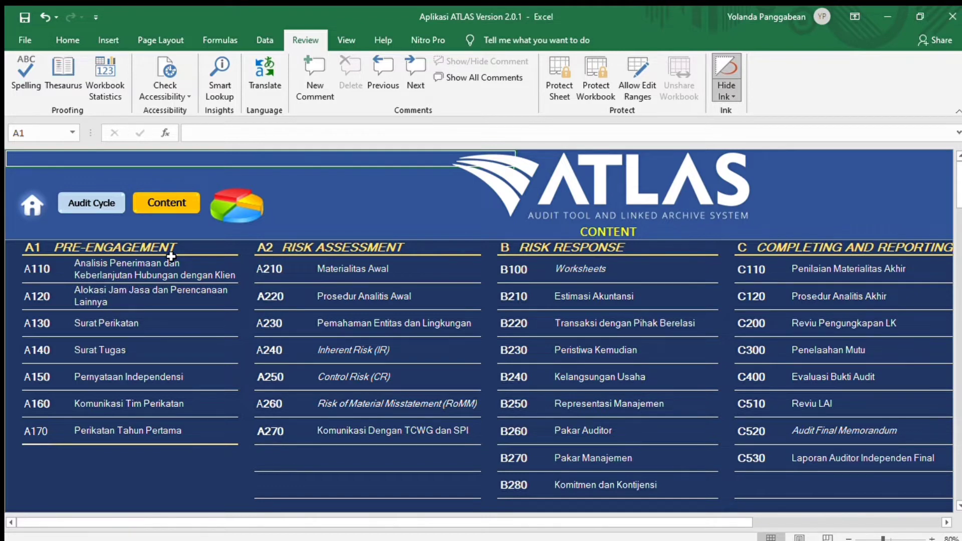
# Open working paper A110 and examine its header details and the client acceptance and continuance risk analysis table
pyautogui.click(35, 271)
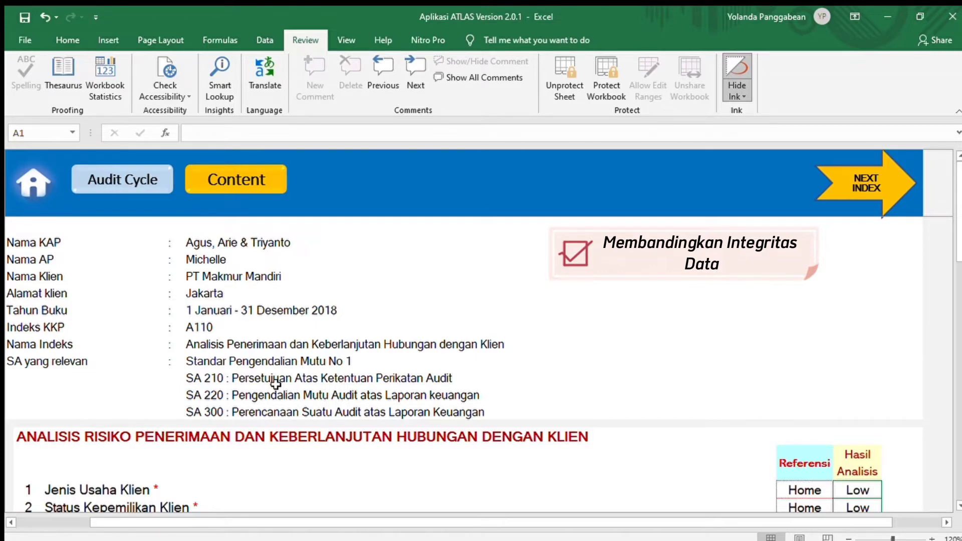
pyautogui.scroll(-1, 504, 428)
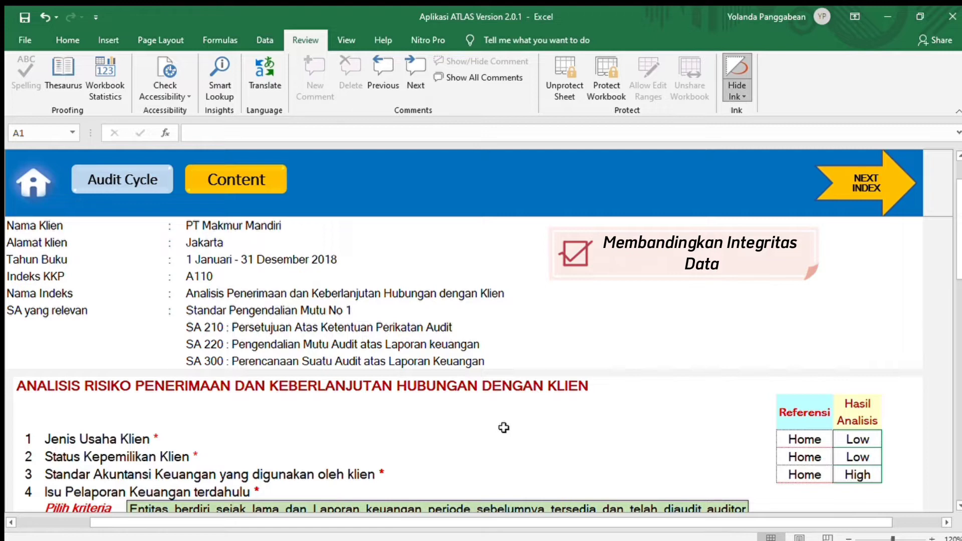
pyautogui.scroll(-2, 504, 427)
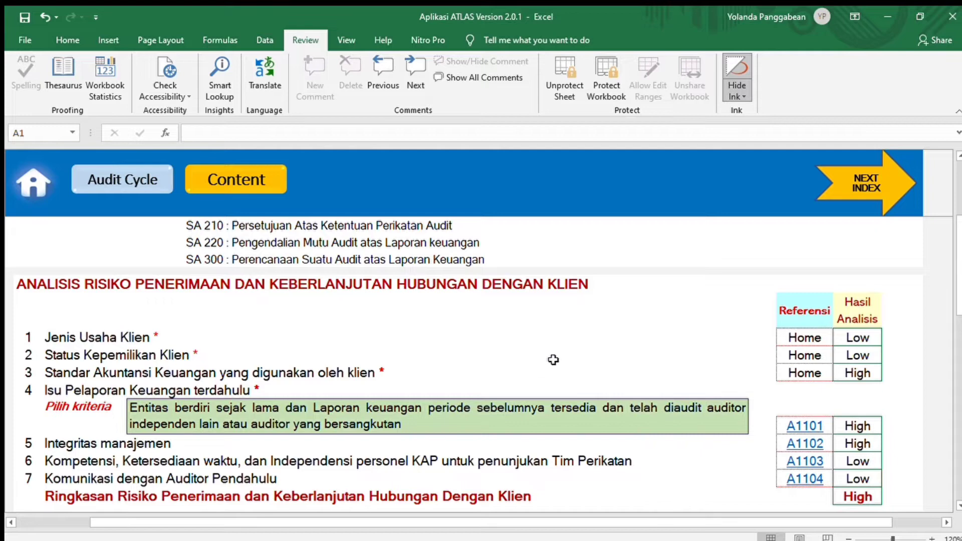
pyautogui.scroll(3, 549, 351)
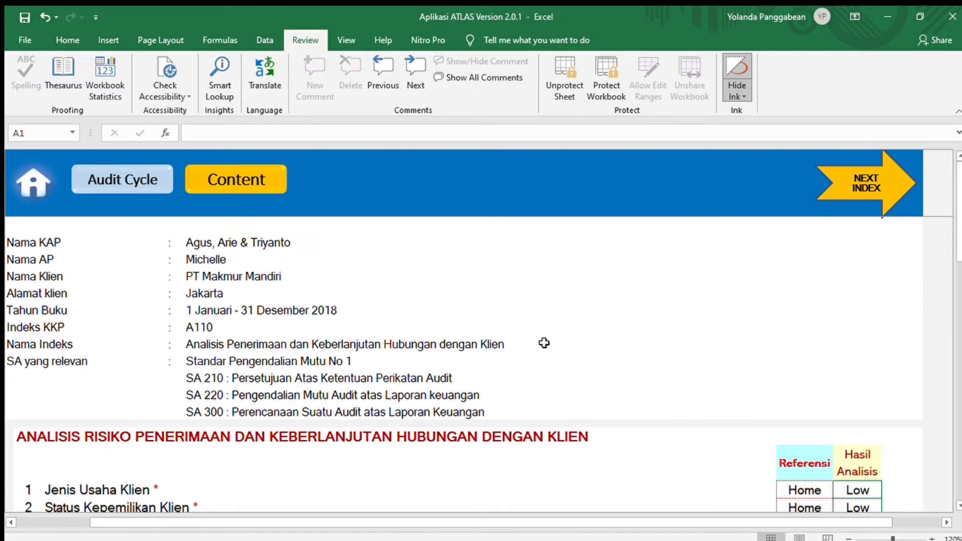
pyautogui.scroll(-4, 524, 370)
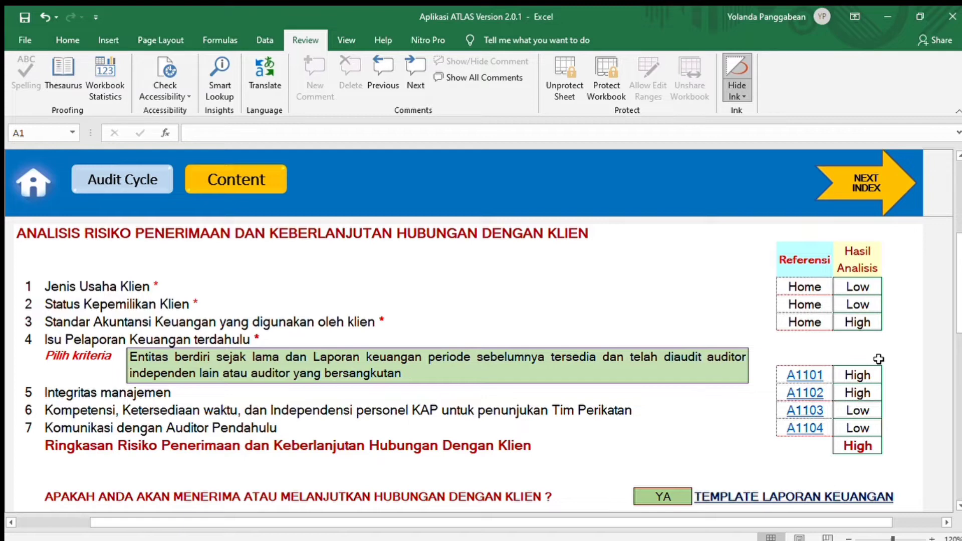
pyautogui.scroll(-1, 442, 372)
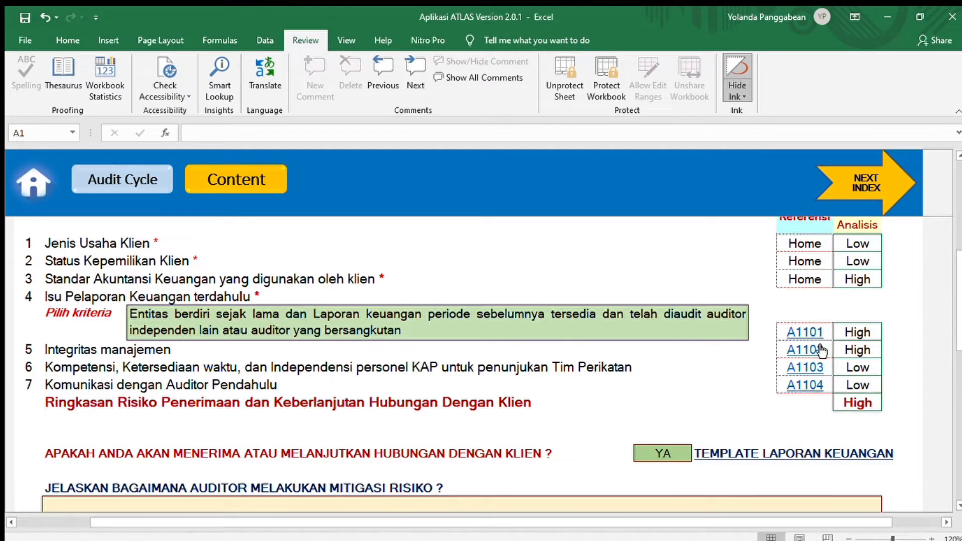
# Open referenced working paper A1101 and examine its attachment area and prior financial reporting issues checklist, selecting the answer for question 1a
pyautogui.click(797, 331)
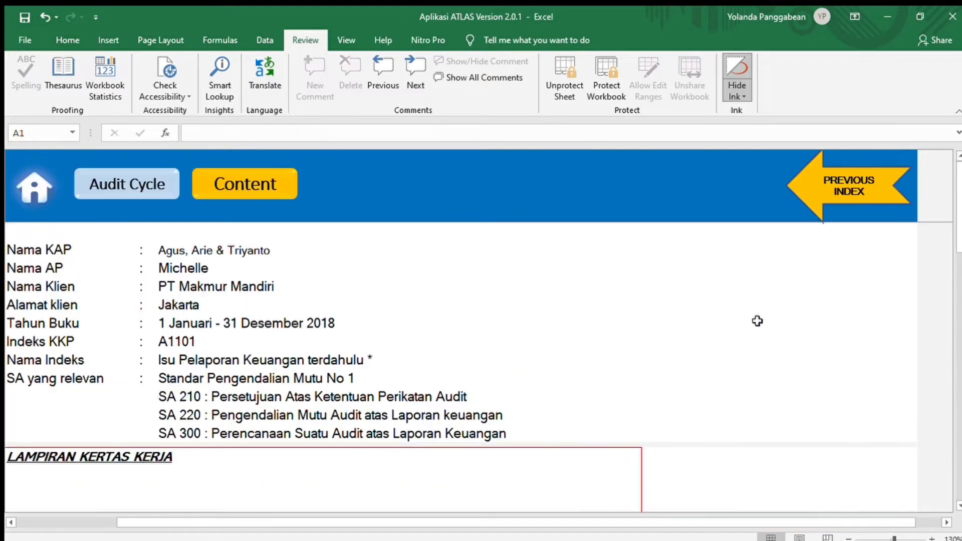
pyautogui.scroll(-1, 522, 357)
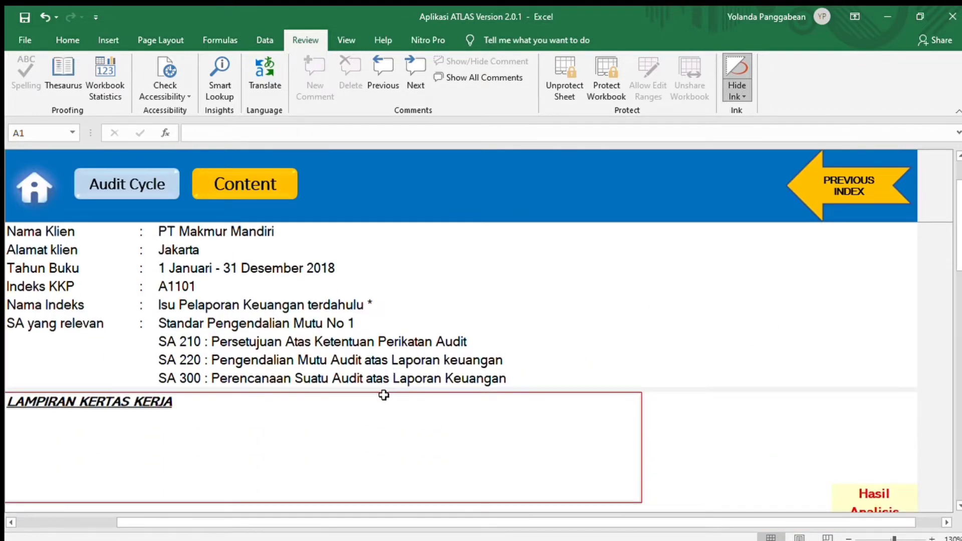
pyautogui.scroll(-1, 371, 395)
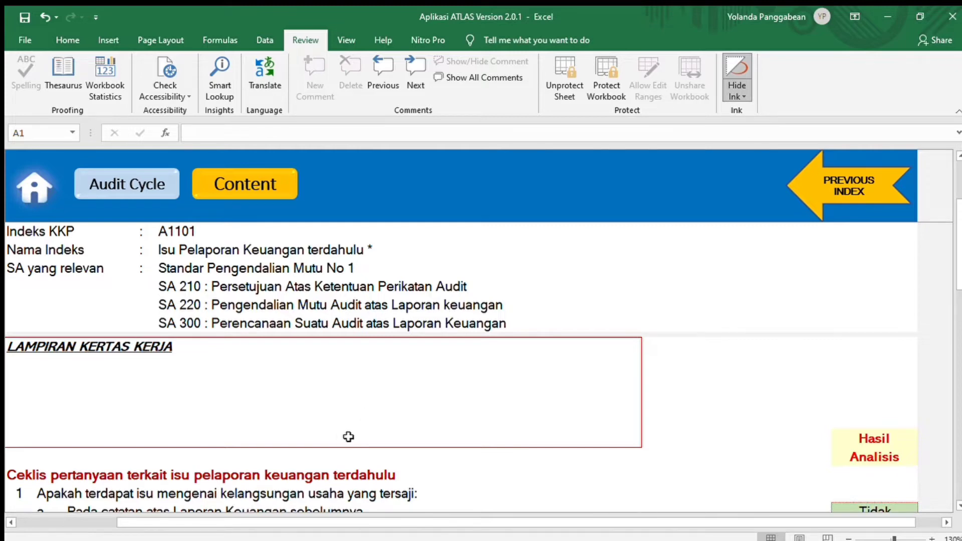
pyautogui.scroll(-1, 348, 434)
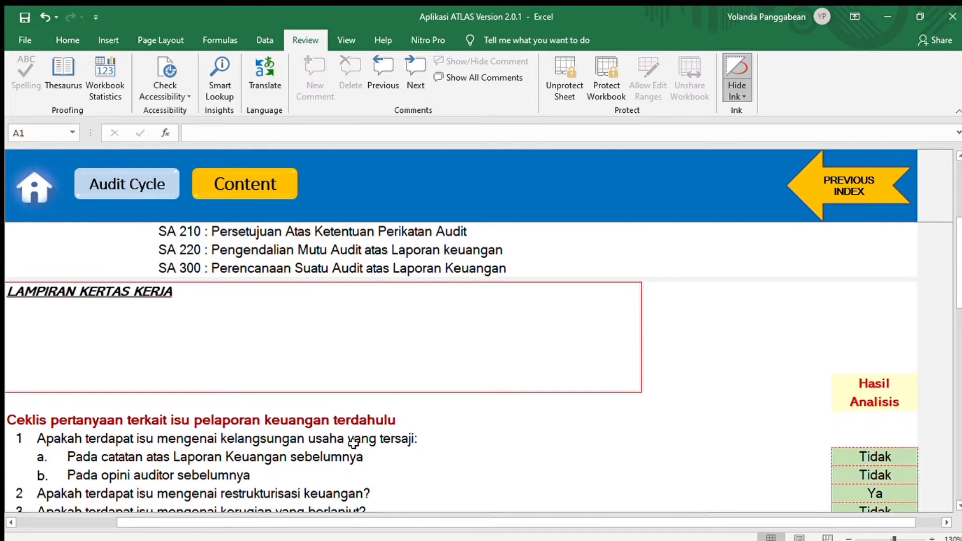
pyautogui.scroll(-1, 354, 443)
pyautogui.scroll(2, 353, 443)
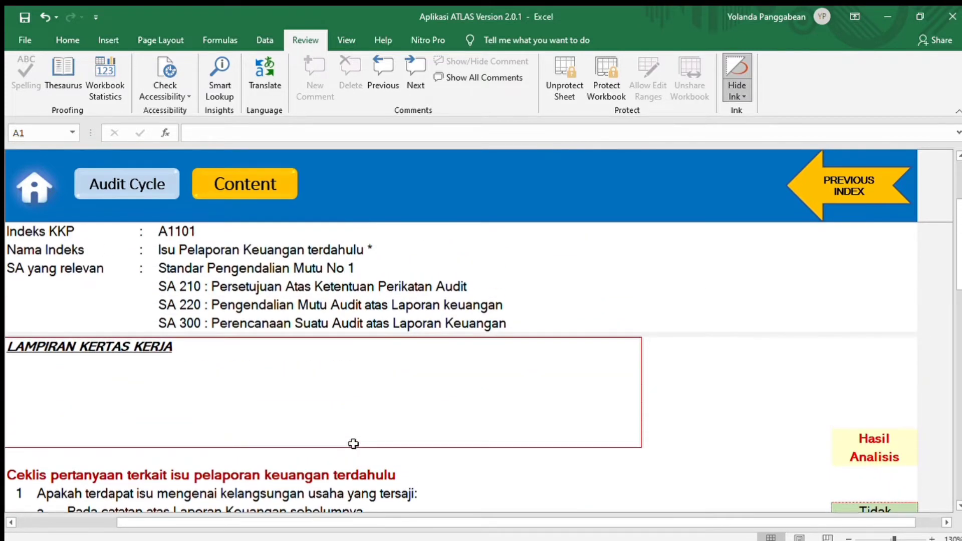
pyautogui.scroll(-1, 382, 454)
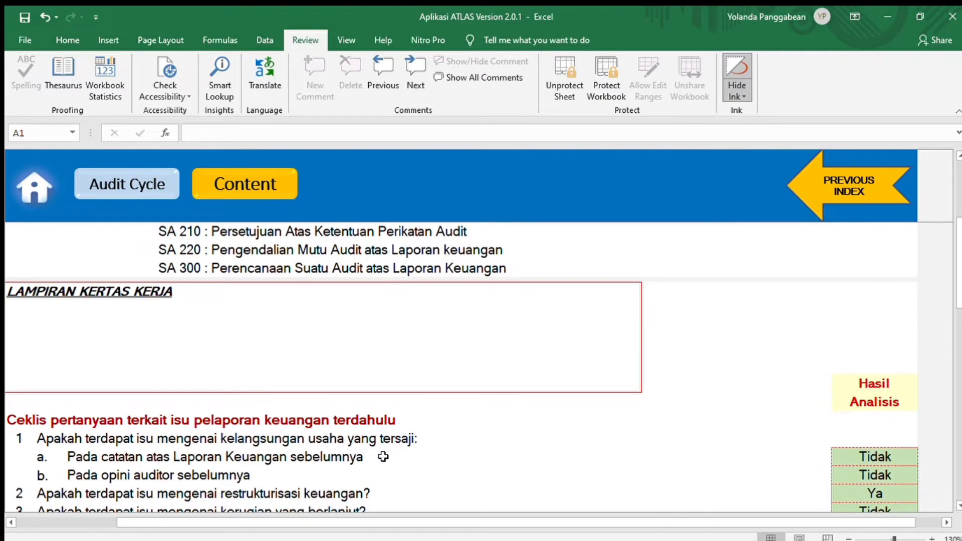
pyautogui.scroll(-1, 382, 459)
pyautogui.scroll(-1, 382, 461)
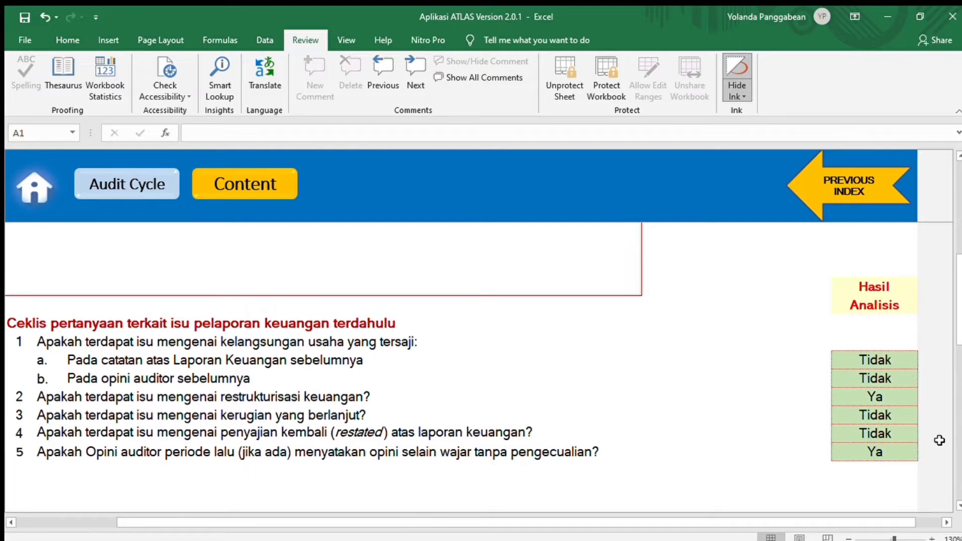
pyautogui.click(897, 361)
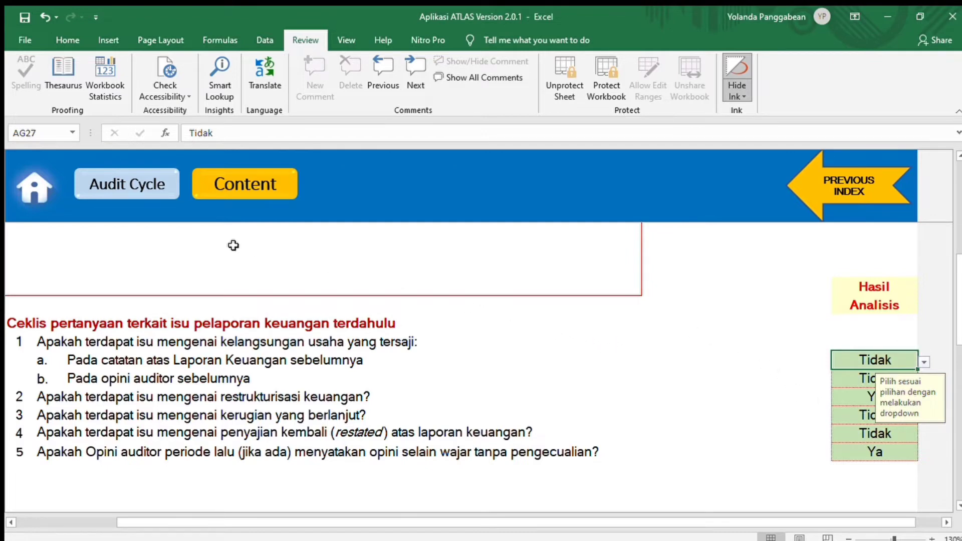
# Go back to A110, view the Integritas manajemen working paper A1102, and return to A110
pyautogui.click(829, 194)
pyautogui.scroll(-5, 311, 376)
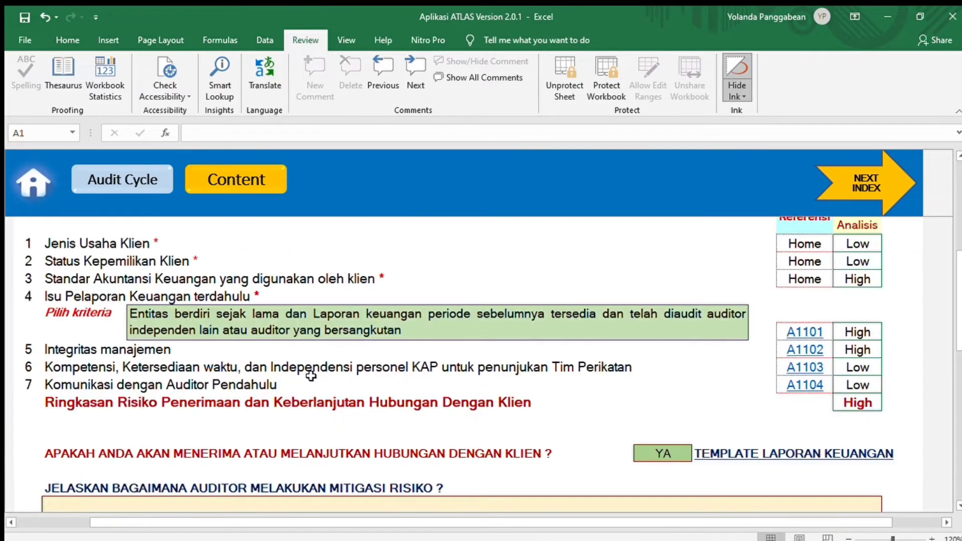
pyautogui.click(805, 351)
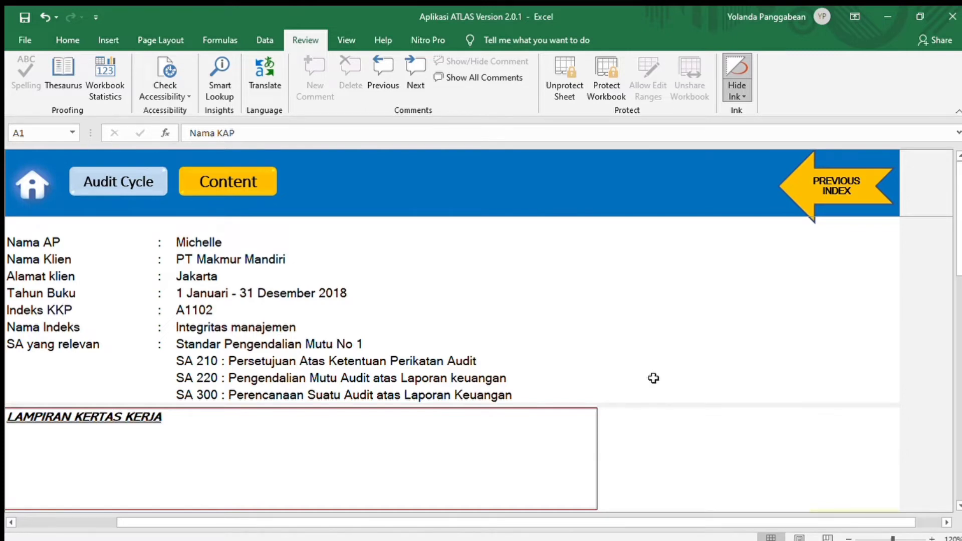
pyautogui.click(845, 208)
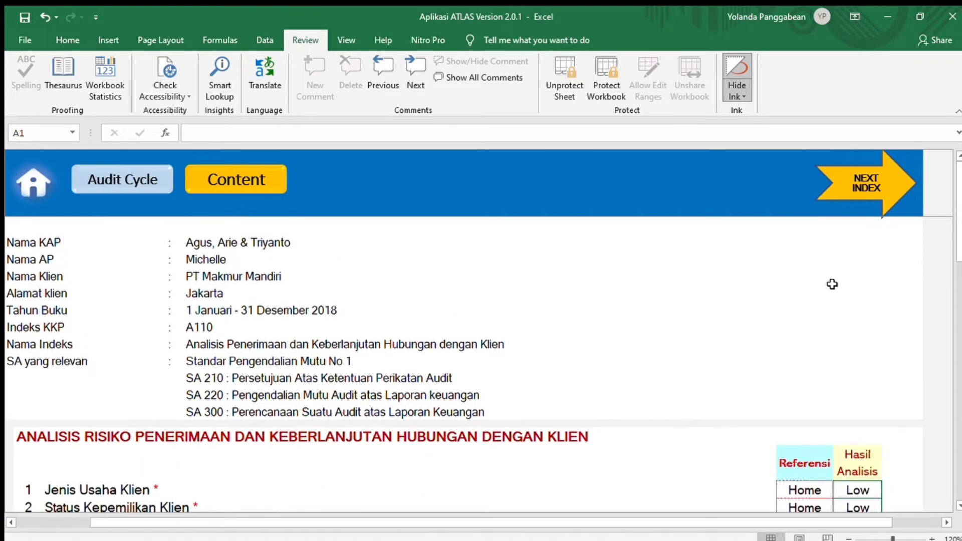
# Open referenced working paper A1103 on team competence, availability and independence, and view its Daftar Personel KAP table
pyautogui.scroll(-2, 832, 282)
pyautogui.scroll(-2, 832, 292)
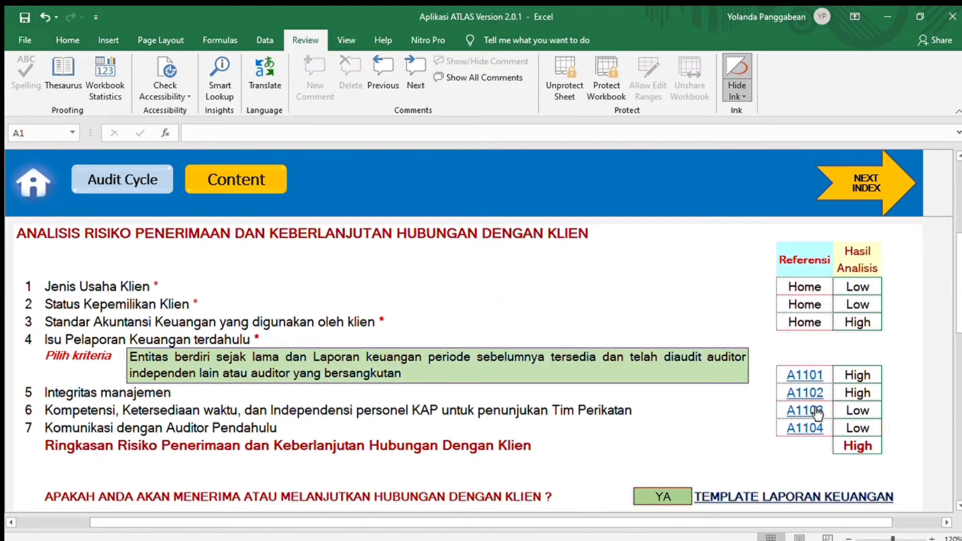
pyautogui.click(805, 411)
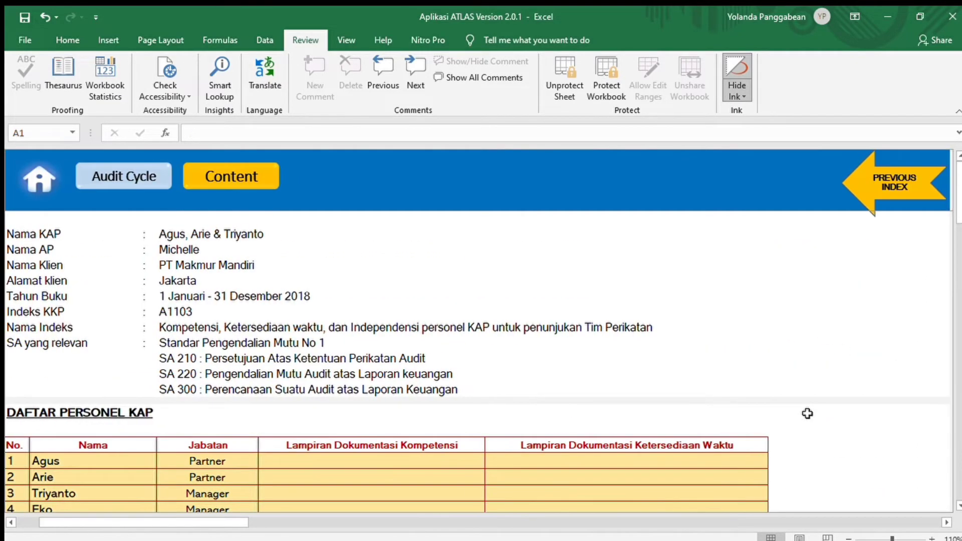
pyautogui.scroll(-1, 401, 352)
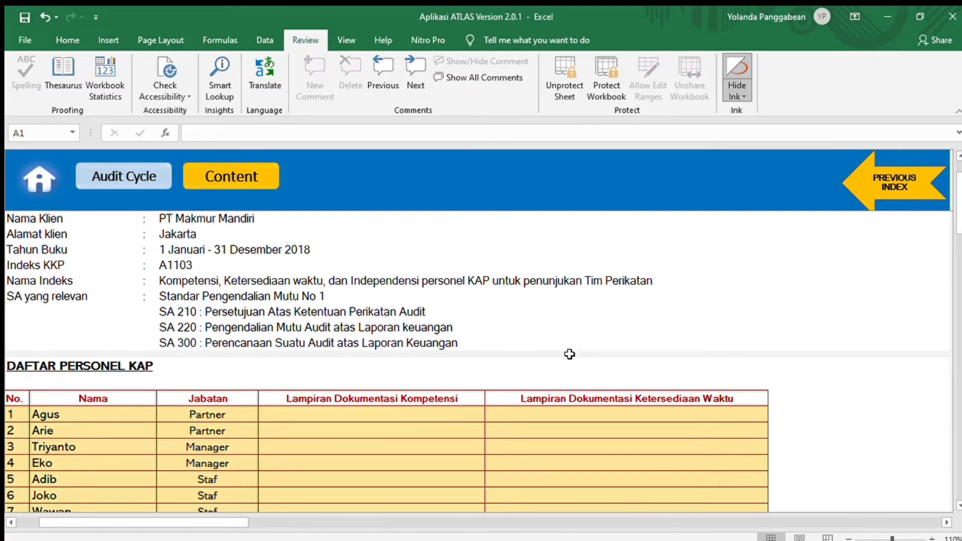
# Examine the personnel list and its competence and availability attachment columns in A1103, and return to the A110 risk analysis table
pyautogui.scroll(-1, 569, 353)
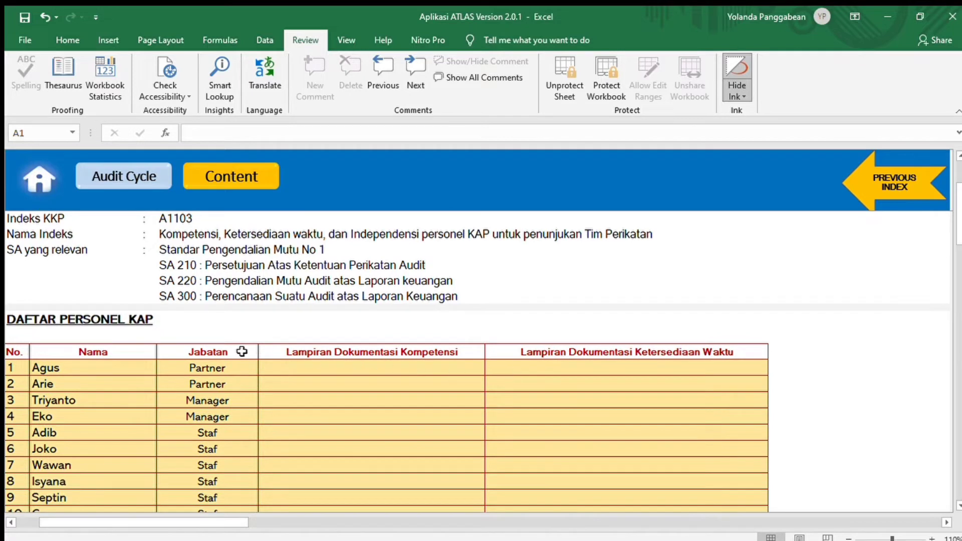
pyautogui.scroll(-1, 242, 352)
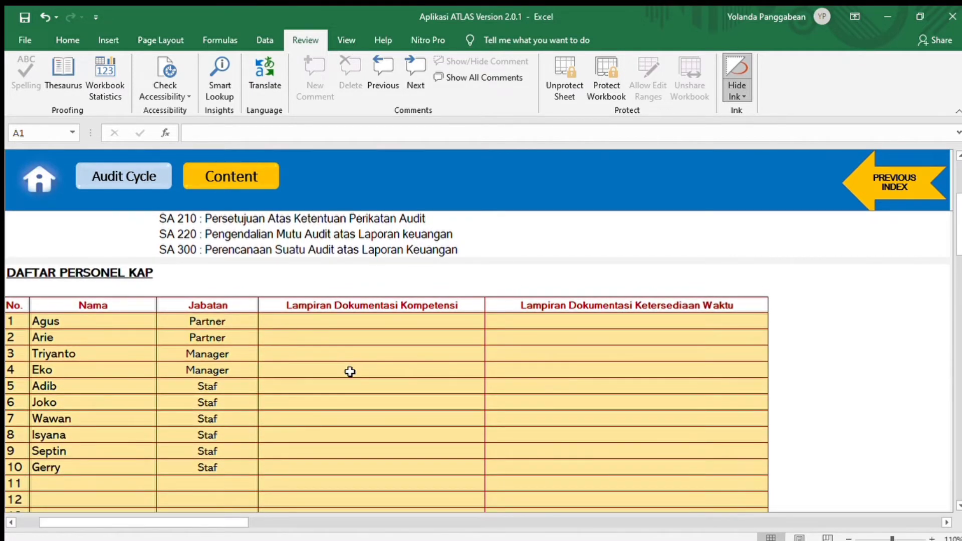
pyautogui.click(878, 196)
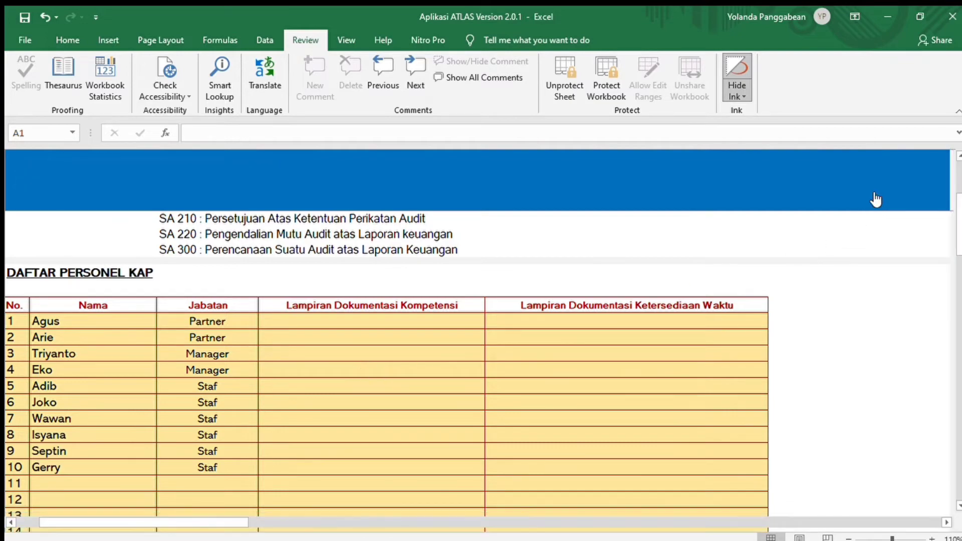
pyautogui.scroll(-2, 812, 324)
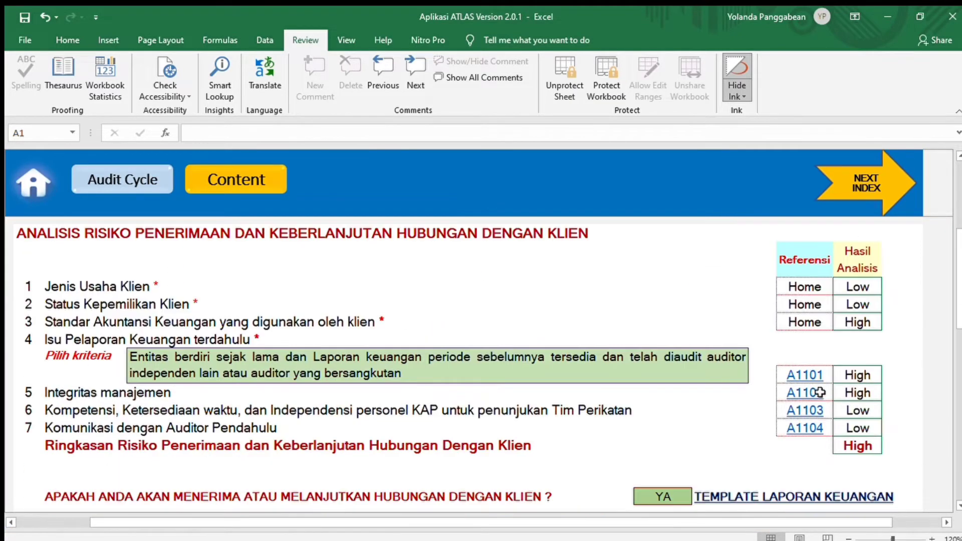
# Open referenced working paper A1104 and examine its attachment area and the checklist on communication with the predecessor auditor
pyautogui.click(806, 428)
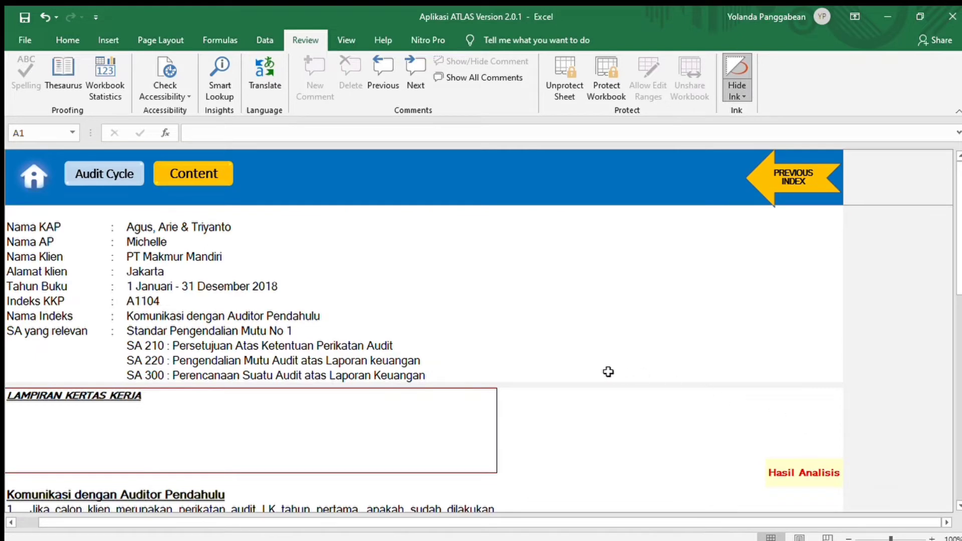
pyautogui.scroll(-1, 451, 361)
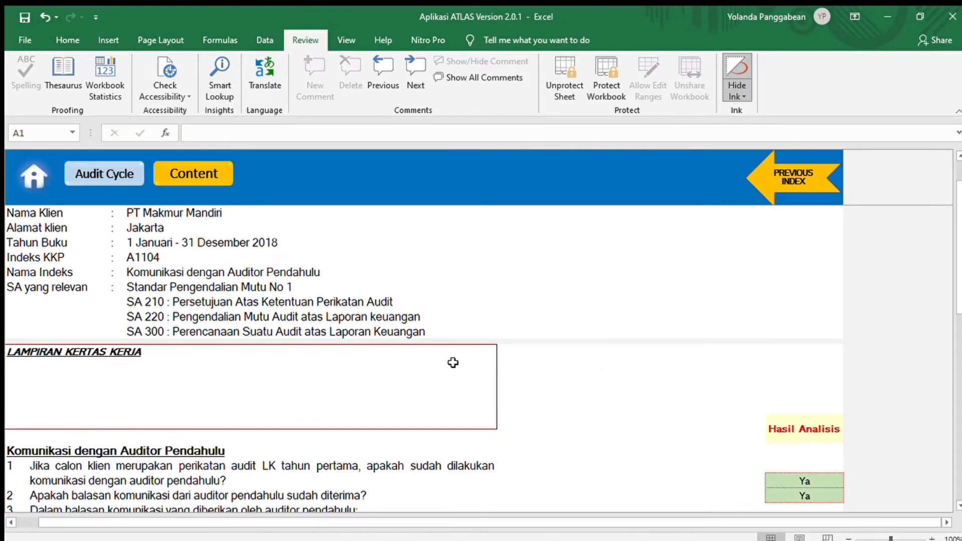
pyautogui.scroll(-1, 596, 351)
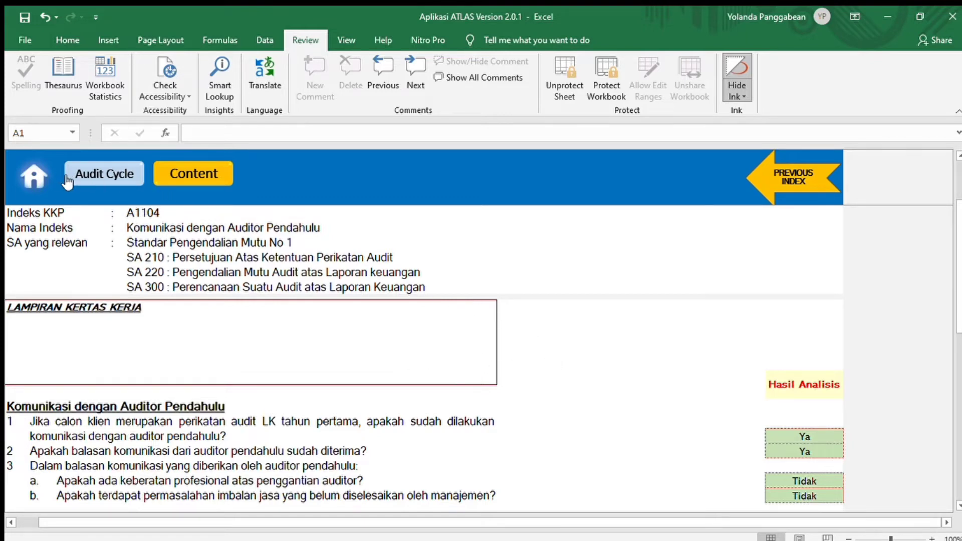
# Return to the Content sheet, open A120 Alokasi Jam Jasa dan Perencanaan Lainnya, and examine its header and audit schedule and hours sections
pyautogui.click(32, 178)
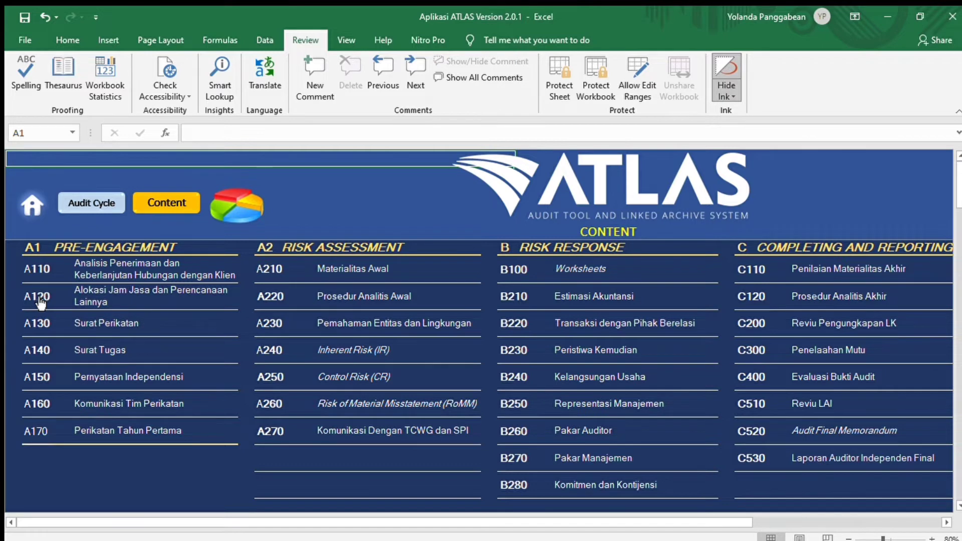
pyautogui.click(40, 300)
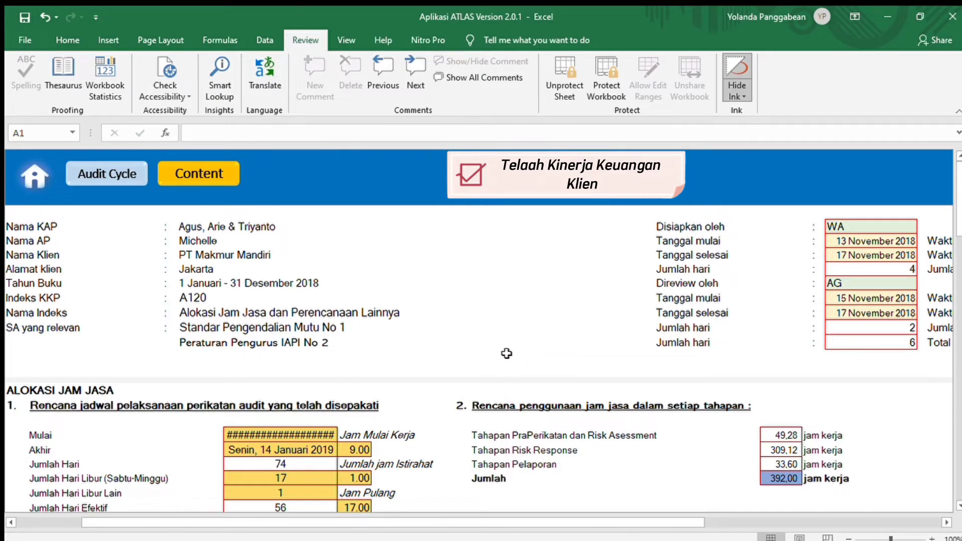
pyautogui.scroll(-1, 507, 353)
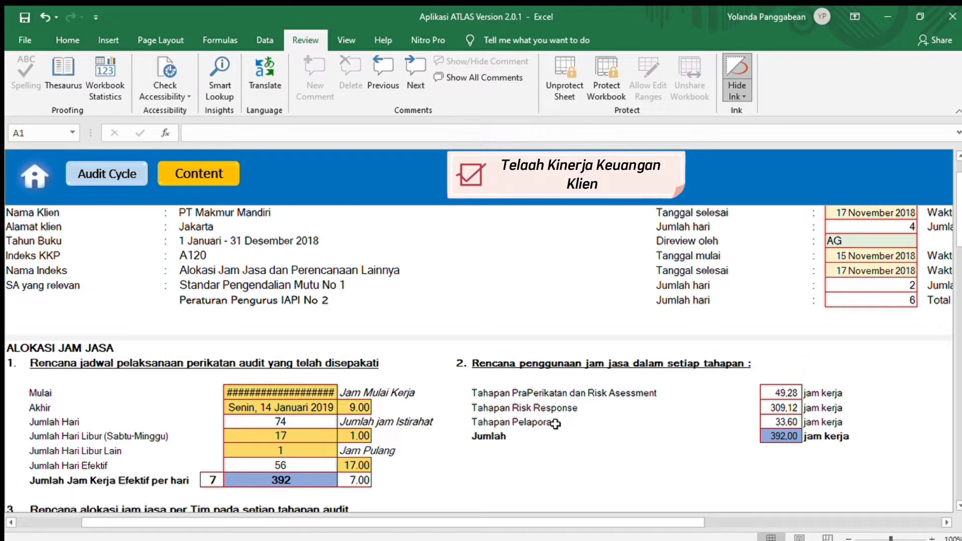
pyautogui.scroll(-1, 531, 414)
pyautogui.scroll(-2, 515, 415)
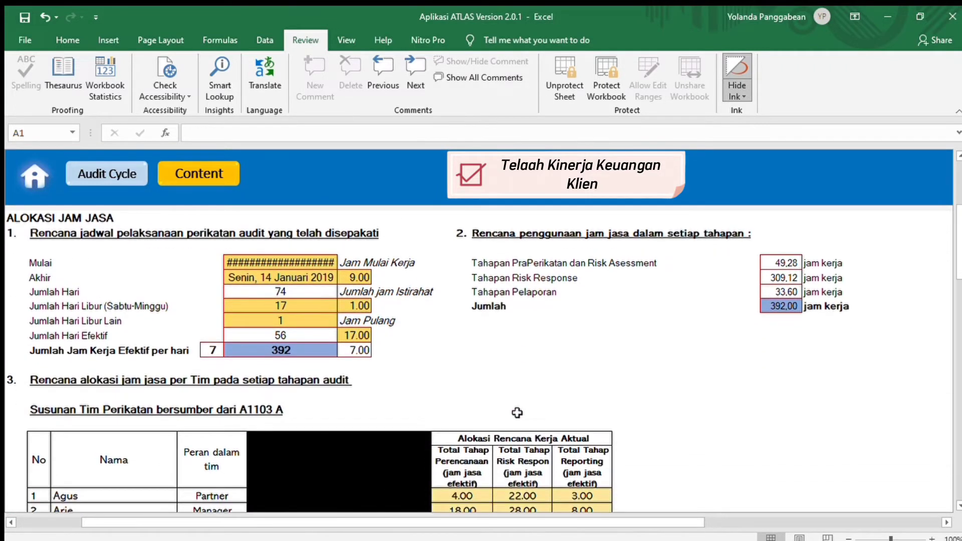
# Examine A120's section 3 table allocating hours per team member and audit stage, down to its totals, and return to the header
pyautogui.scroll(-1, 517, 412)
pyautogui.scroll(-1, 517, 413)
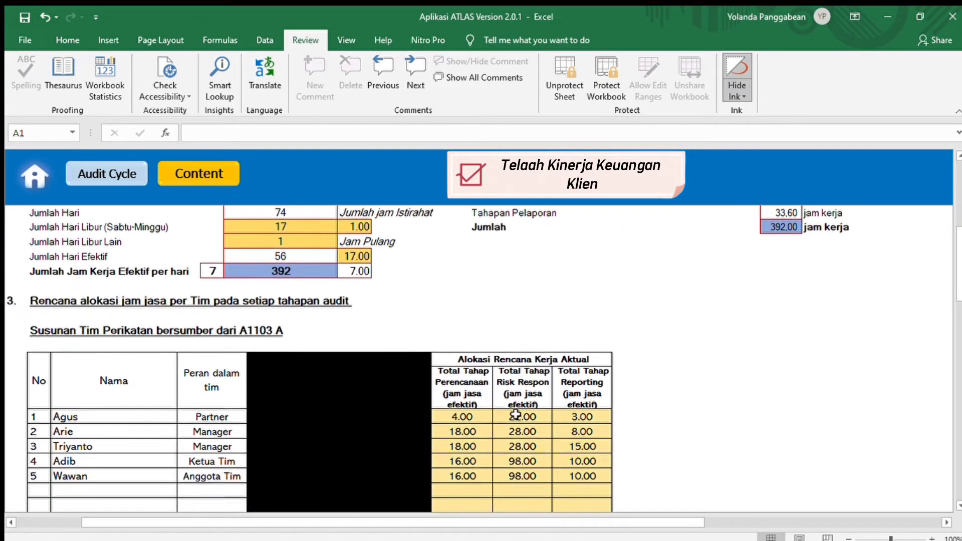
pyautogui.scroll(2, 516, 413)
pyautogui.scroll(-4, 516, 414)
pyautogui.scroll(-3, 515, 413)
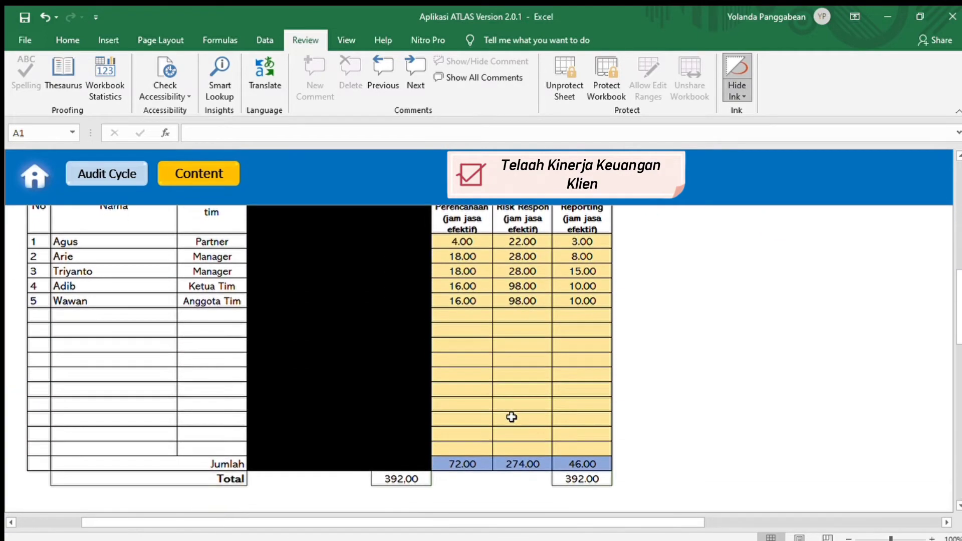
pyautogui.scroll(3, 510, 418)
pyautogui.scroll(8, 510, 417)
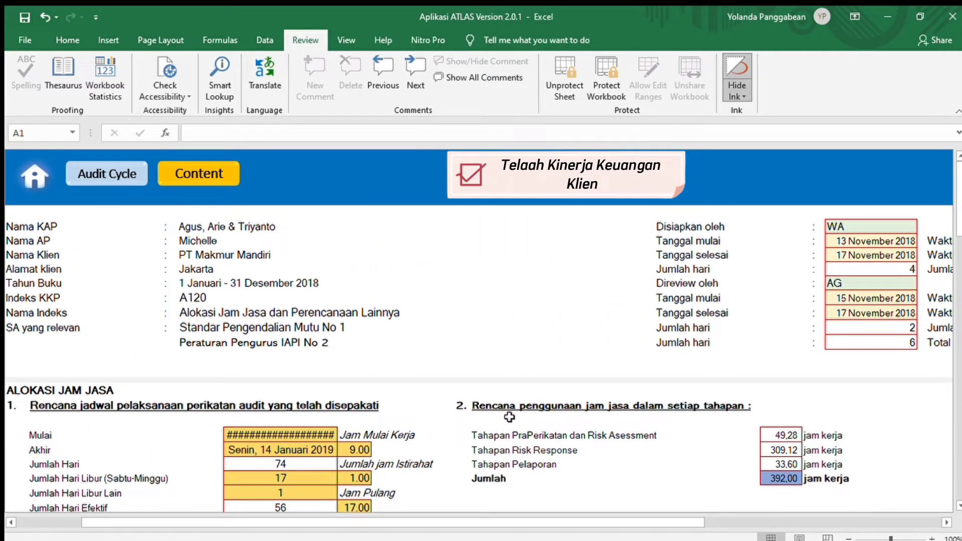
# Return to the Content sheet, open A130 Surat Perikatan, and examine its header details and the engagement letter requirements checklist
pyautogui.click(193, 175)
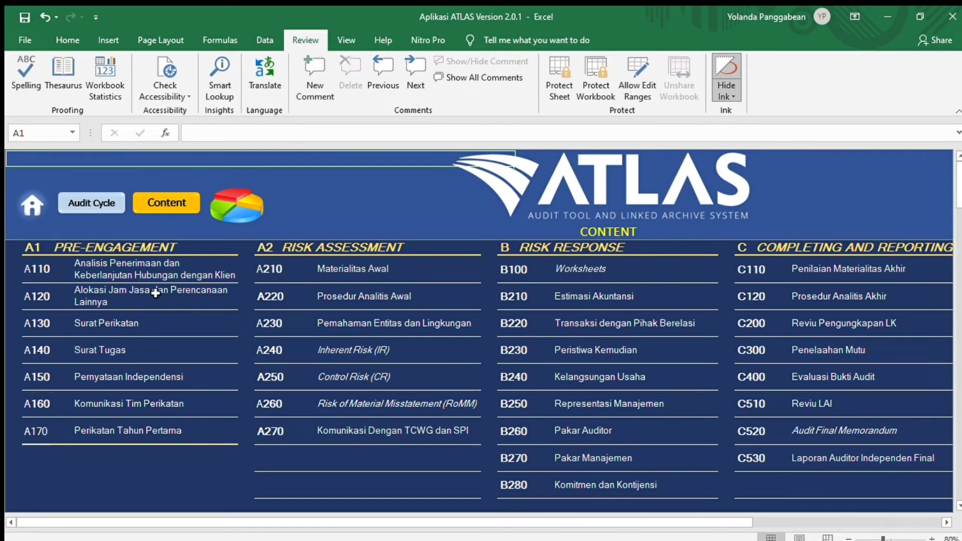
pyautogui.click(37, 323)
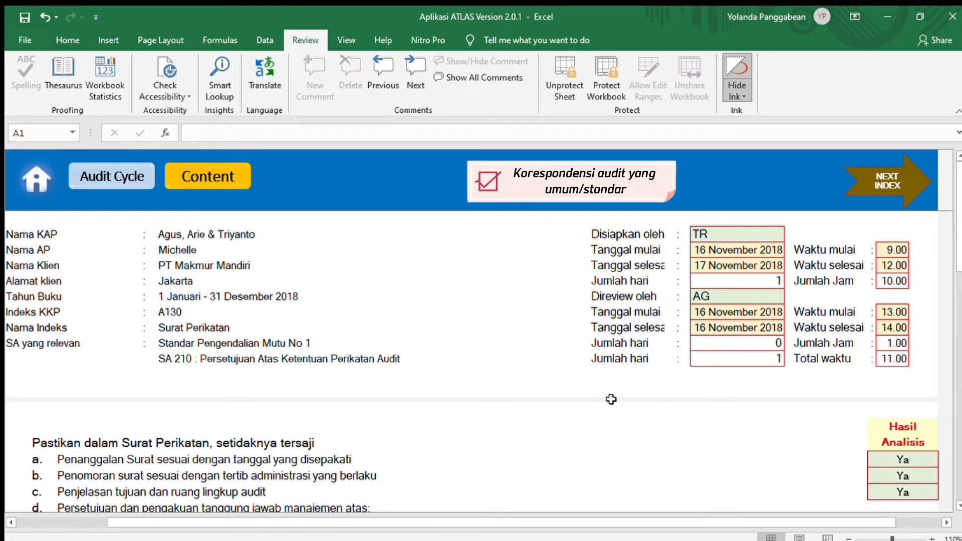
pyautogui.scroll(-2, 610, 399)
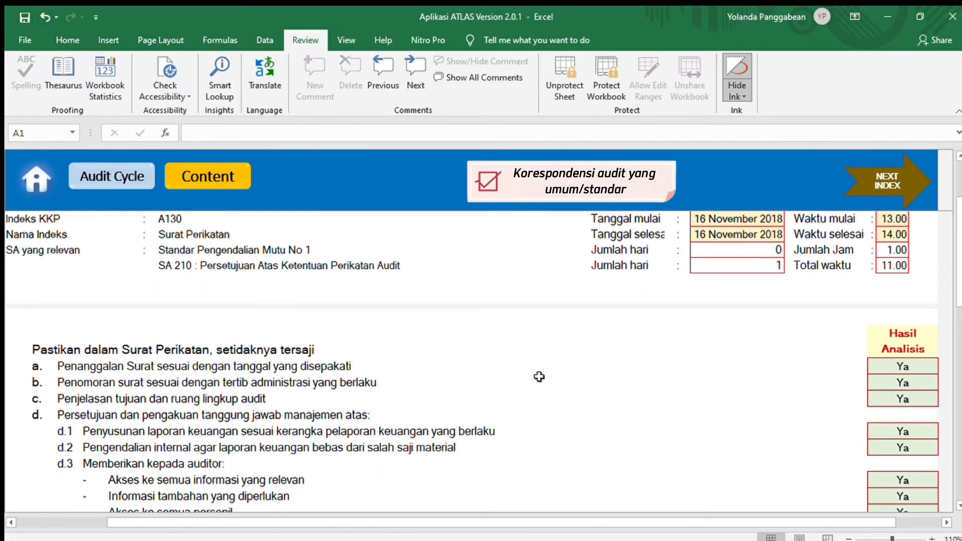
pyautogui.scroll(-1, 538, 377)
pyautogui.scroll(3, 539, 377)
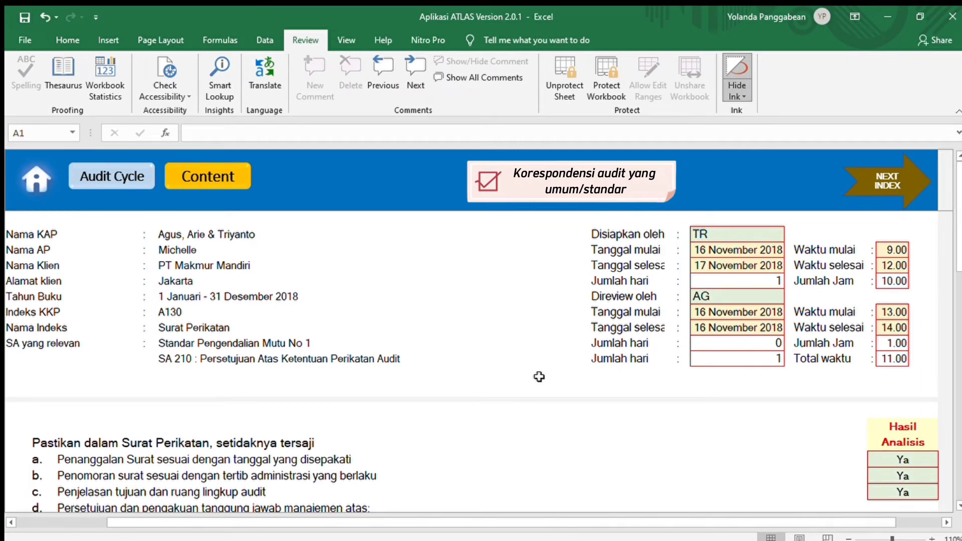
pyautogui.scroll(-1, 449, 481)
pyautogui.scroll(-1, 447, 501)
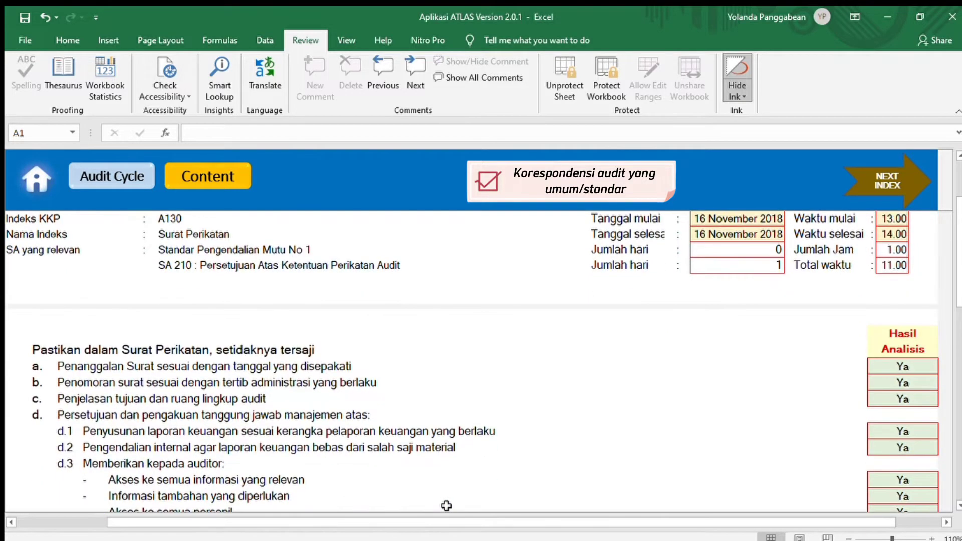
pyautogui.scroll(-1, 449, 509)
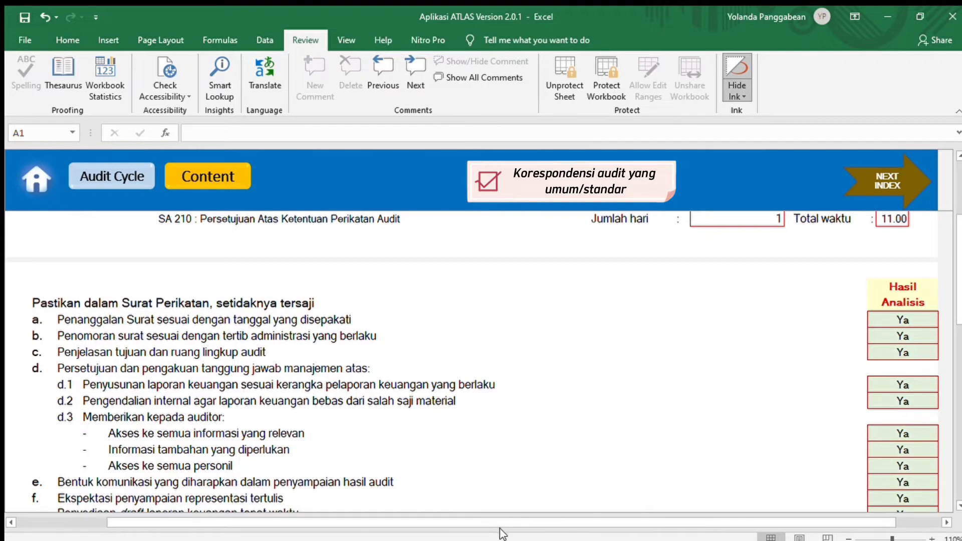
pyautogui.scroll(-1, 696, 438)
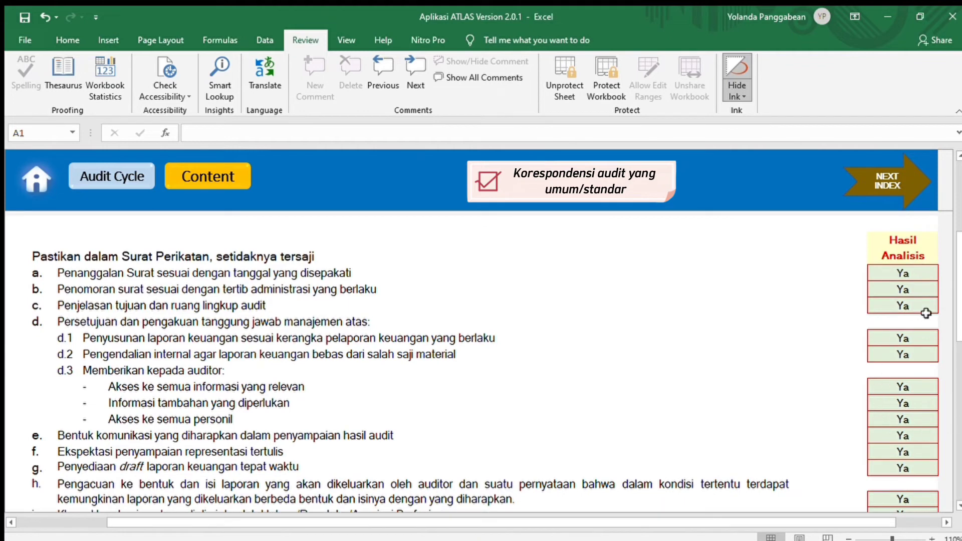
# Select the Hasil Analisis answer for item a in A130 and review the remaining checklist items through k
pyautogui.click(917, 277)
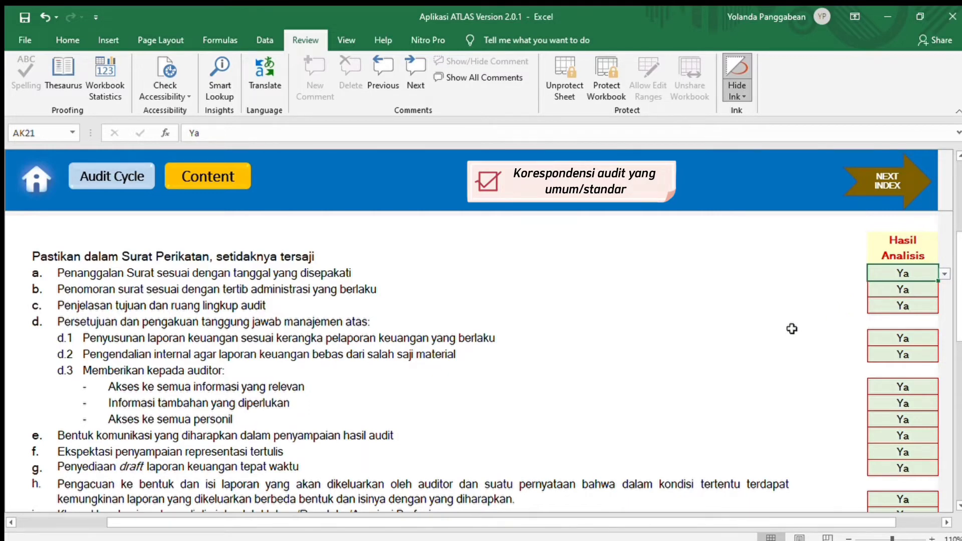
pyautogui.scroll(-2, 791, 324)
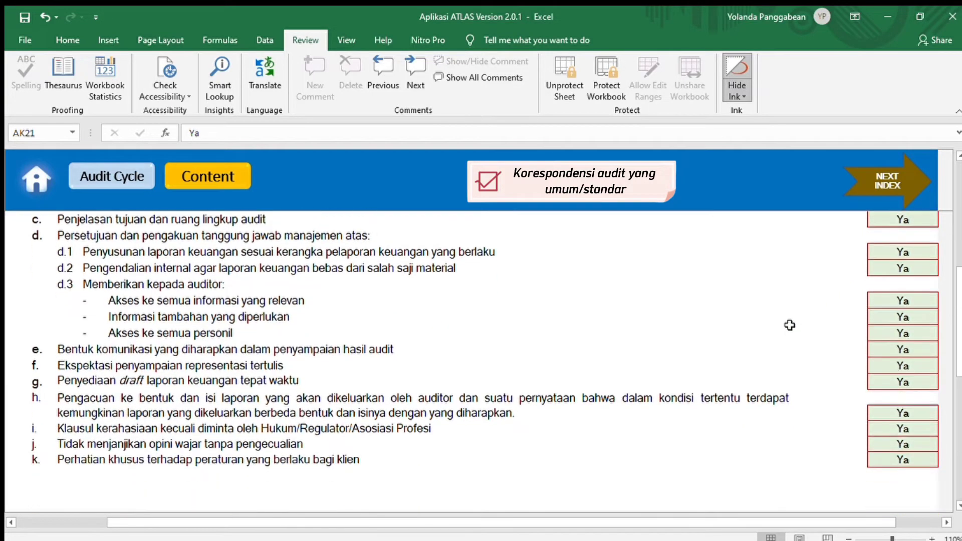
pyautogui.scroll(-1, 790, 325)
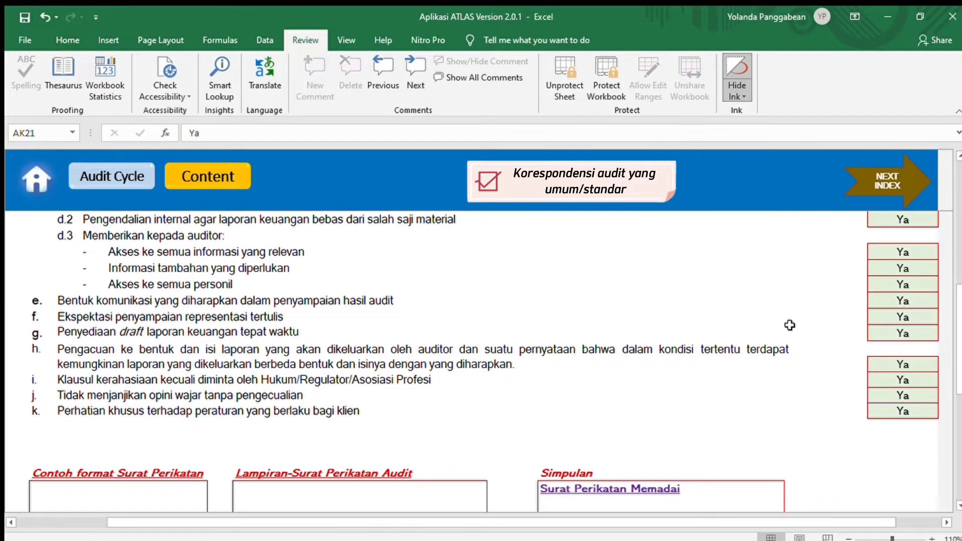
pyautogui.scroll(-1, 790, 325)
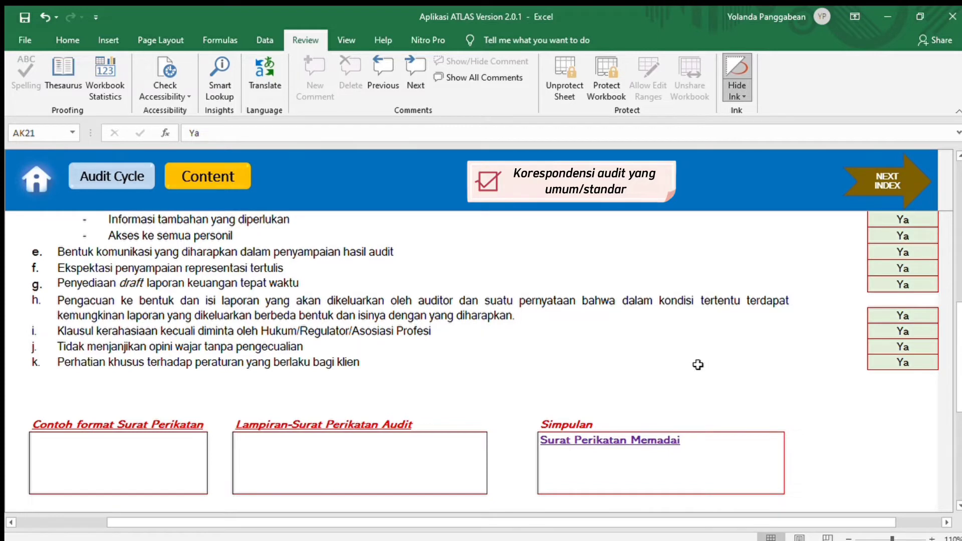
pyautogui.scroll(-1, 710, 367)
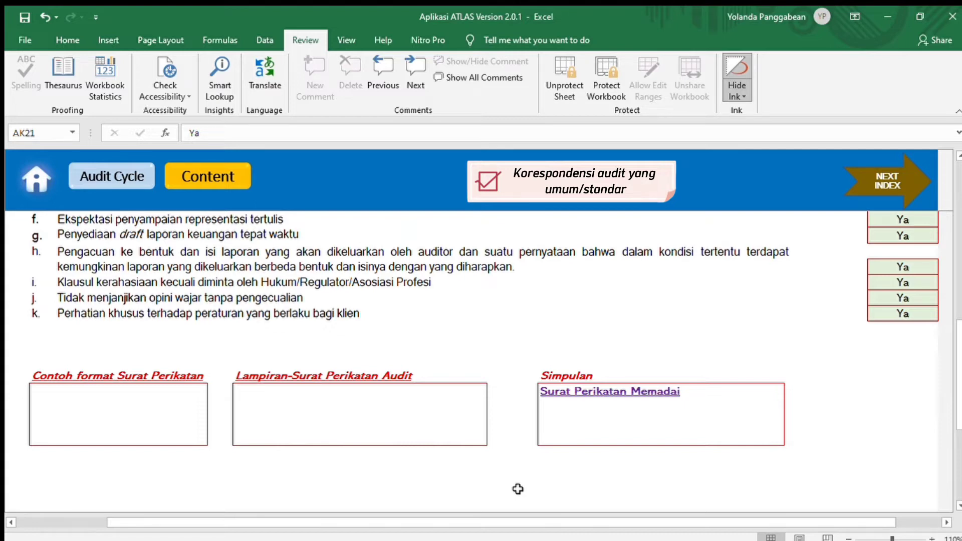
# Examine A130's sample letter format, engagement letter attachment and Simpulan boxes, and its Status KKP cell at the end of the sheet
pyautogui.scroll(-4, 501, 488)
pyautogui.scroll(1, 481, 487)
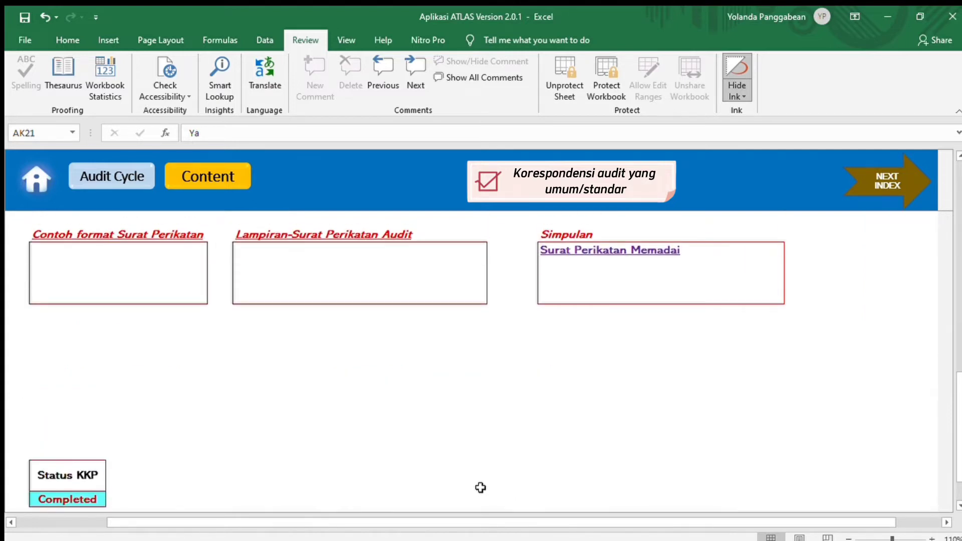
pyautogui.scroll(1, 481, 488)
pyautogui.scroll(1, 480, 488)
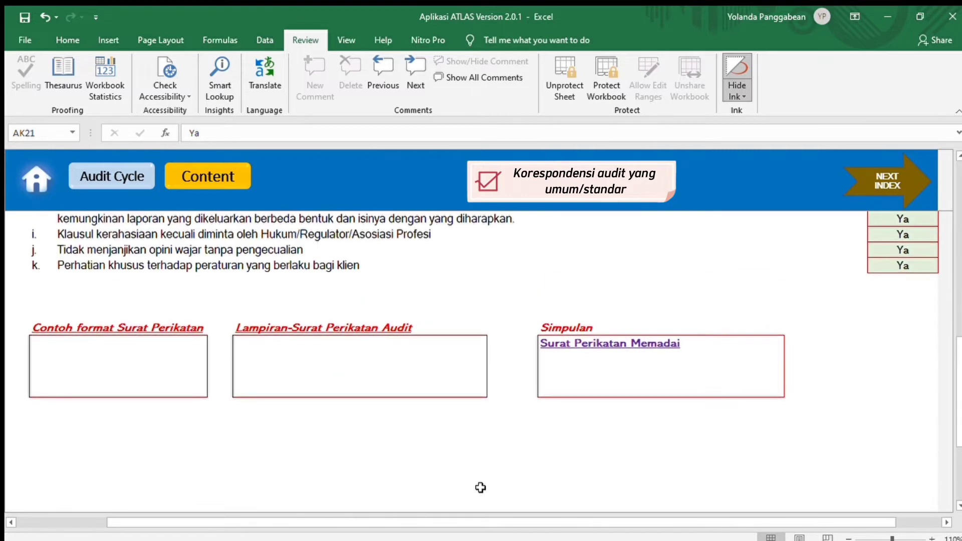
pyautogui.scroll(1, 480, 488)
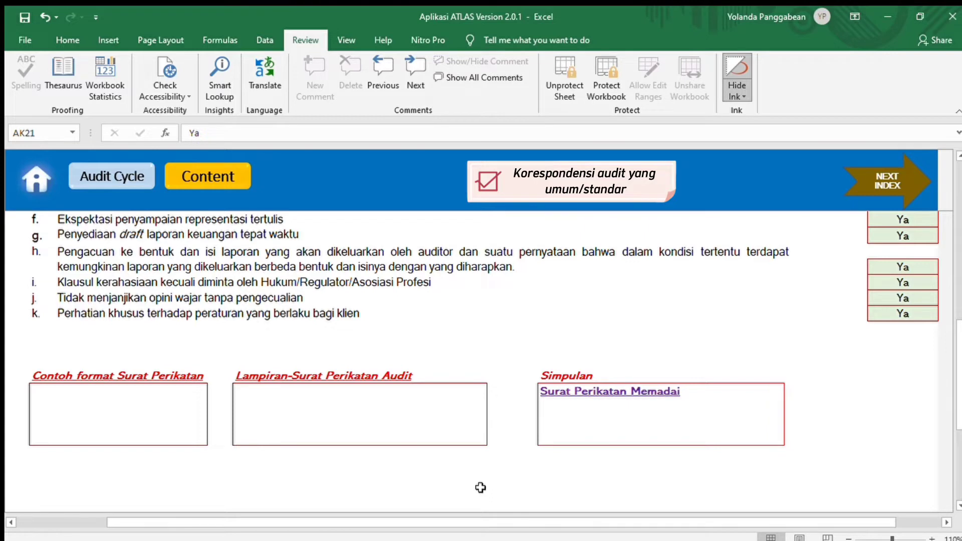
pyautogui.scroll(-1, 484, 486)
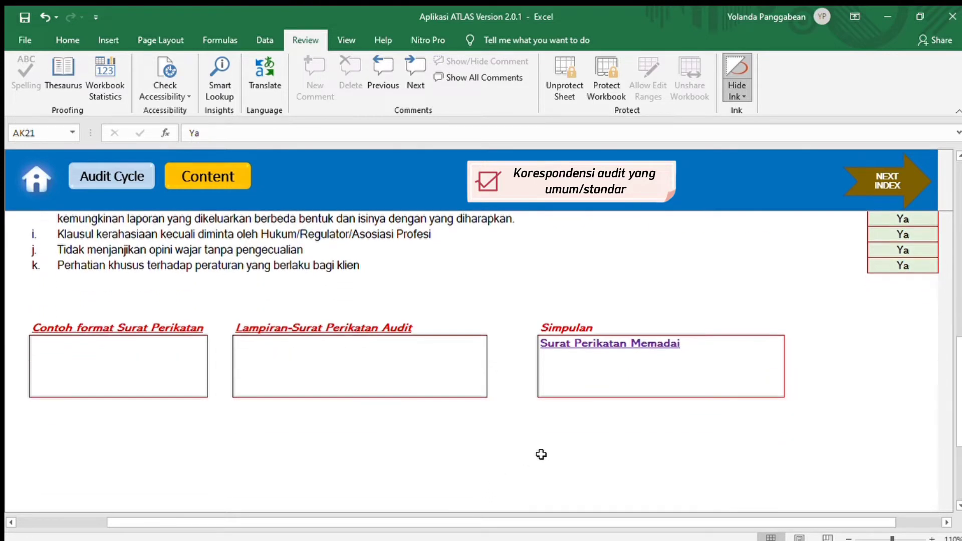
pyautogui.scroll(2, 558, 483)
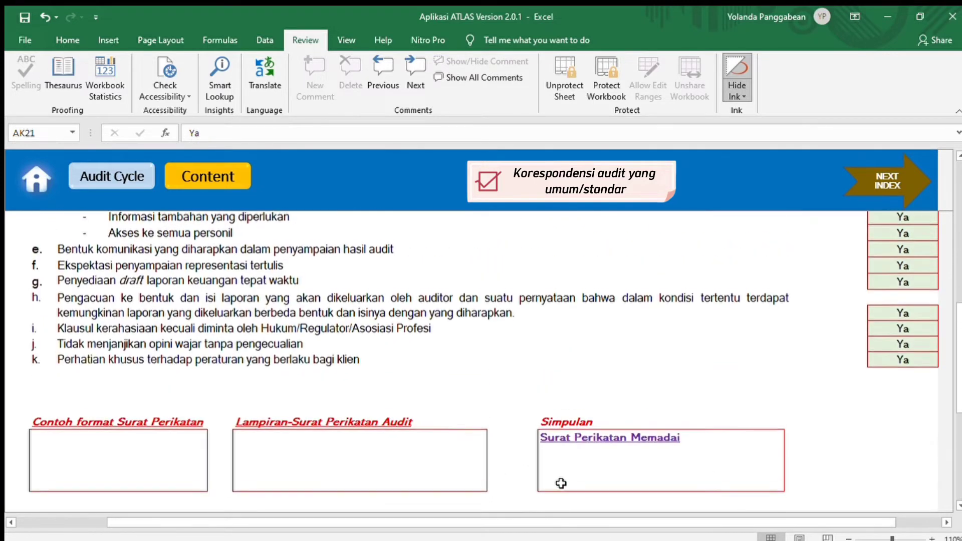
pyautogui.scroll(-5, 494, 444)
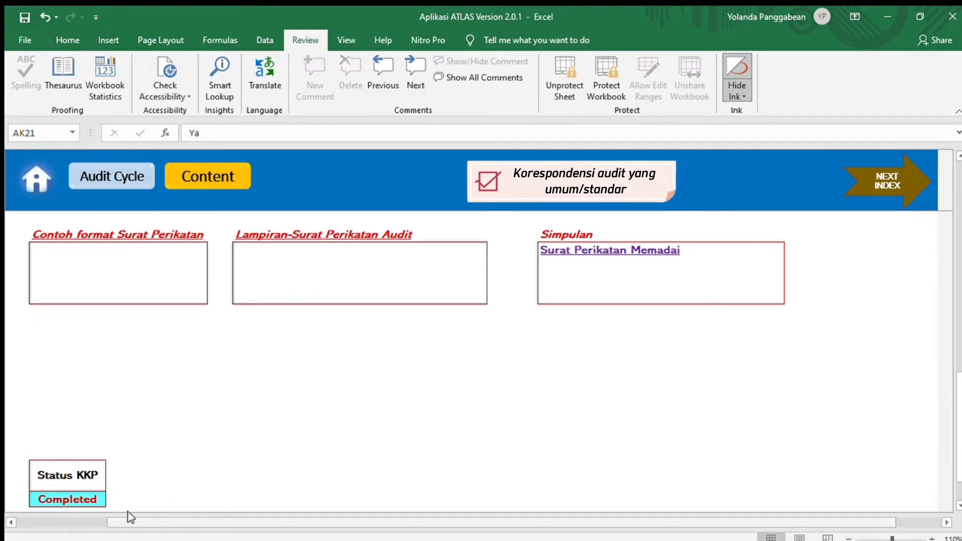
pyautogui.scroll(-1, 127, 473)
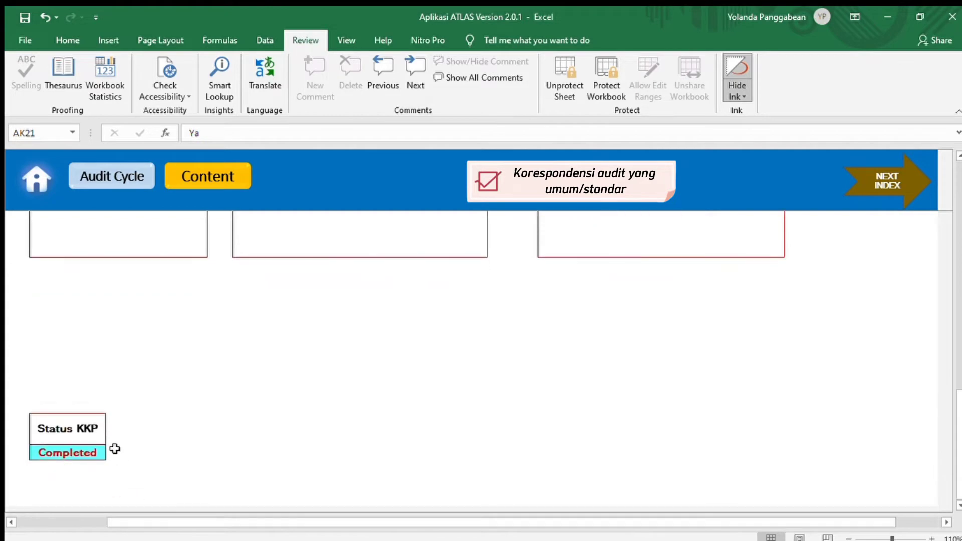
# Return to the Content sheet and view its index sections across to D General
pyautogui.hotkey('ctrl', 'pageup')
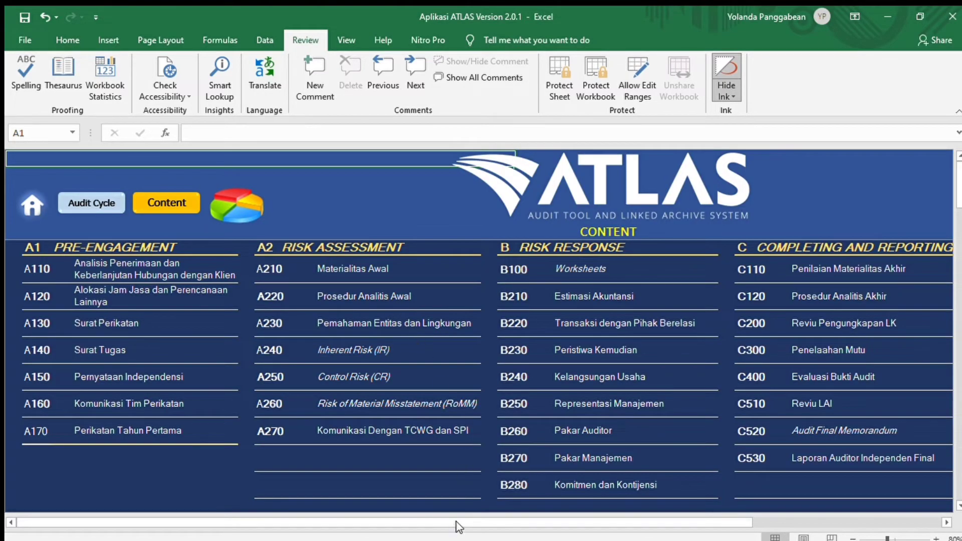
pyautogui.moveTo(456, 521); pyautogui.dragTo(645, 521)
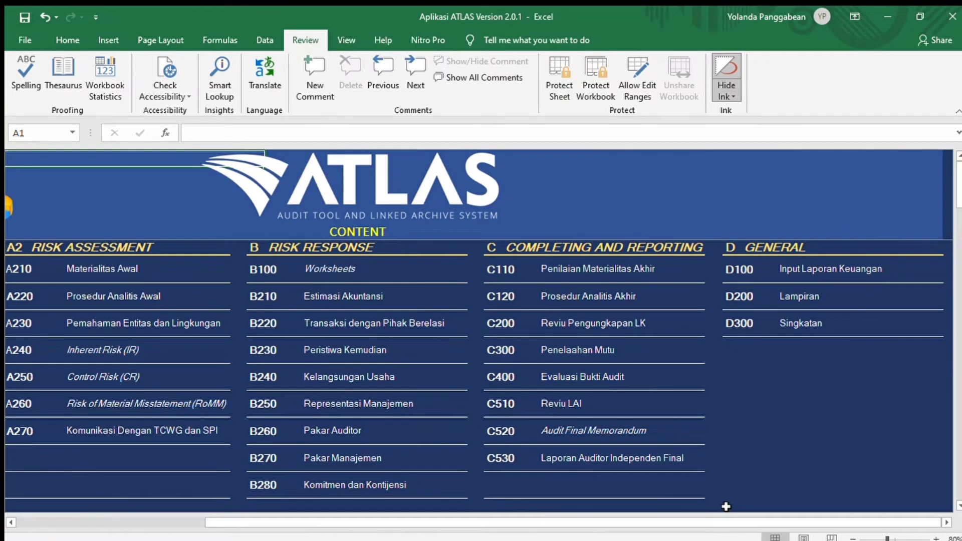
# Open D100 Input Laporan Keuangan and examine its client, period and accounting standard fields and the input data options
pyautogui.click(738, 272)
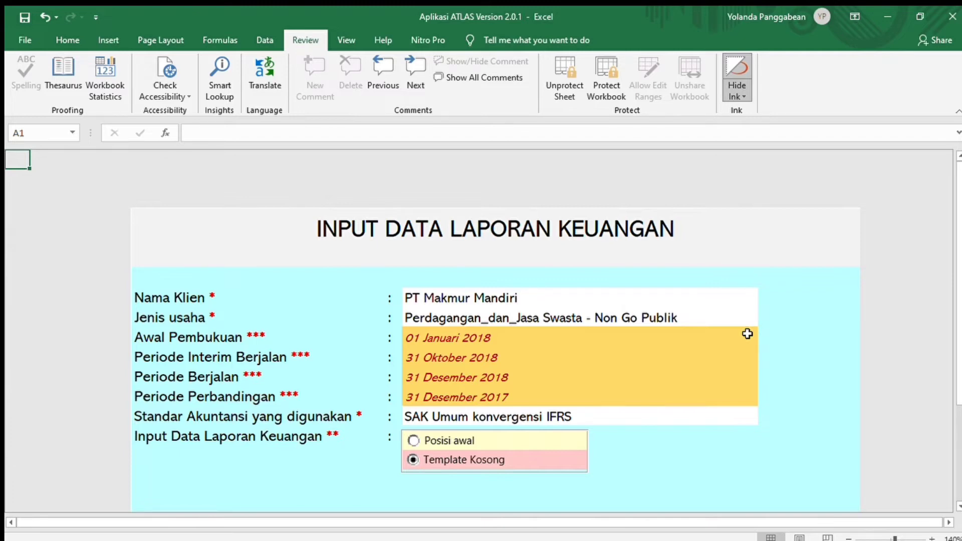
pyautogui.scroll(-3, 748, 334)
pyautogui.scroll(2, 747, 333)
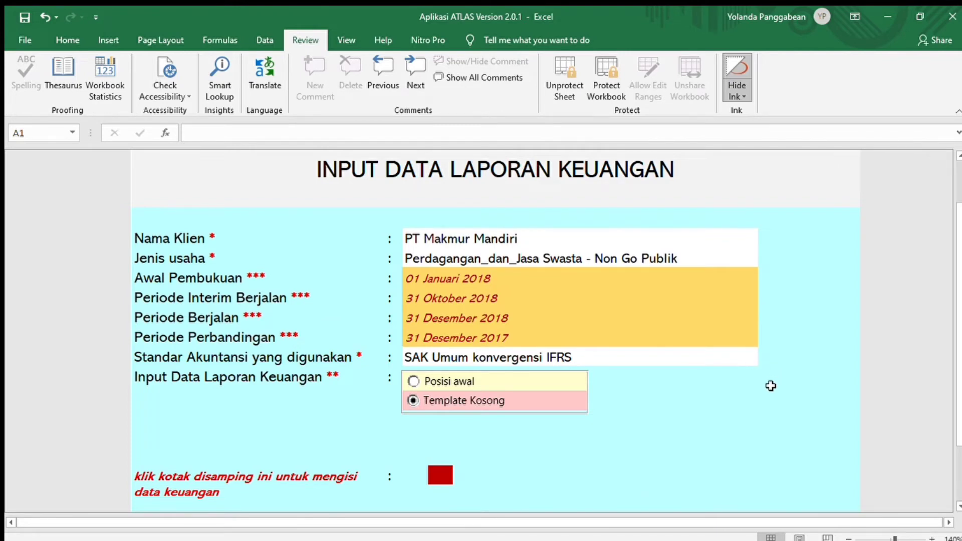
pyautogui.scroll(-1, 767, 393)
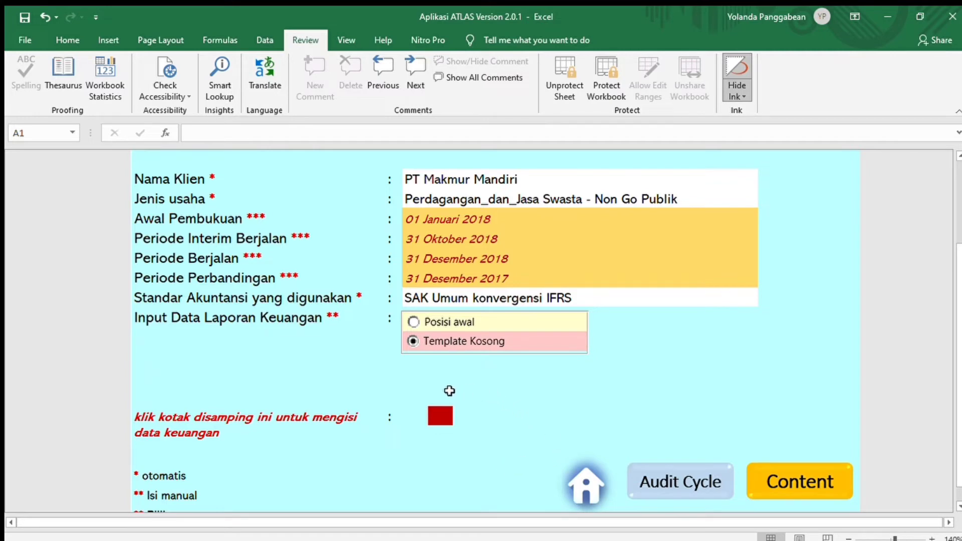
# Open the financial data entry sheet from D100 and examine its account list, mapping columns and client header details
pyautogui.click(443, 418)
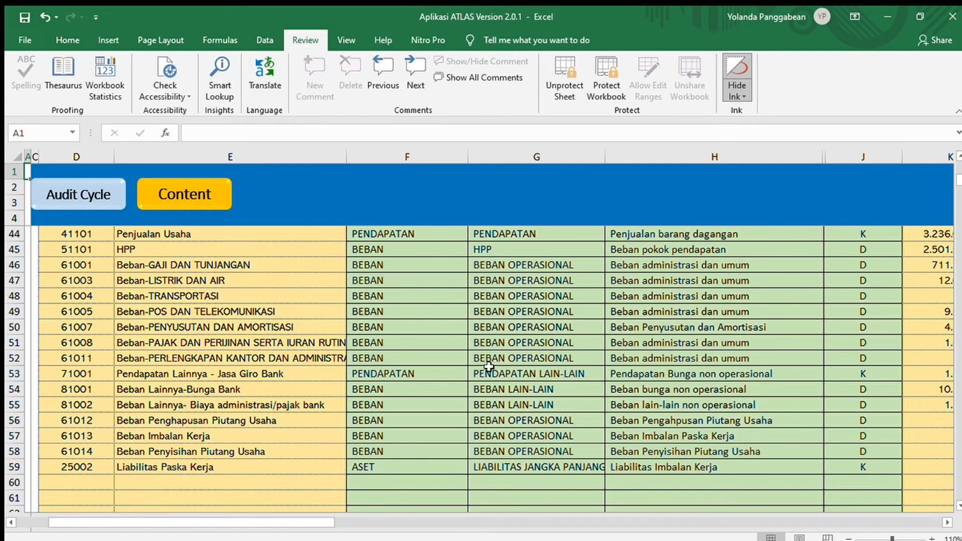
pyautogui.scroll(4, 494, 359)
pyautogui.scroll(8, 495, 359)
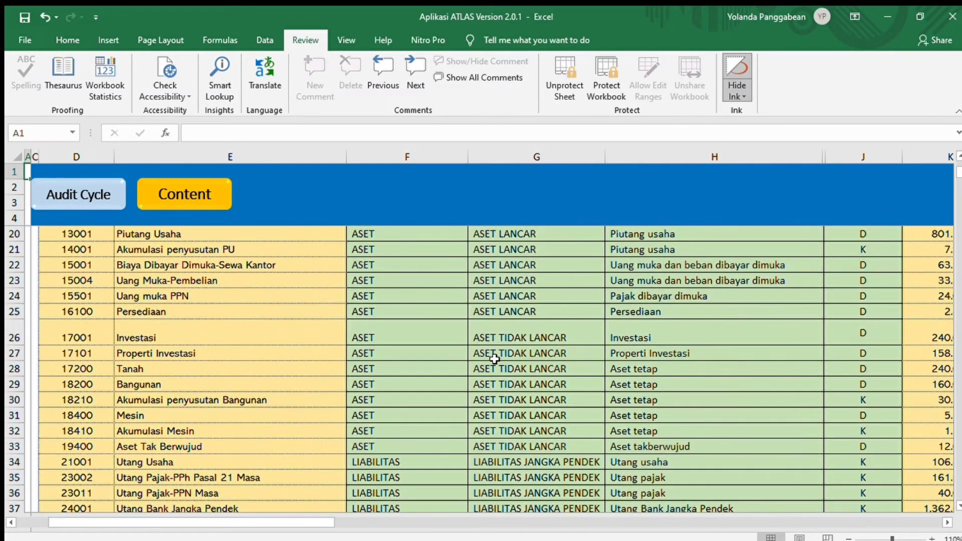
pyautogui.scroll(1, 496, 361)
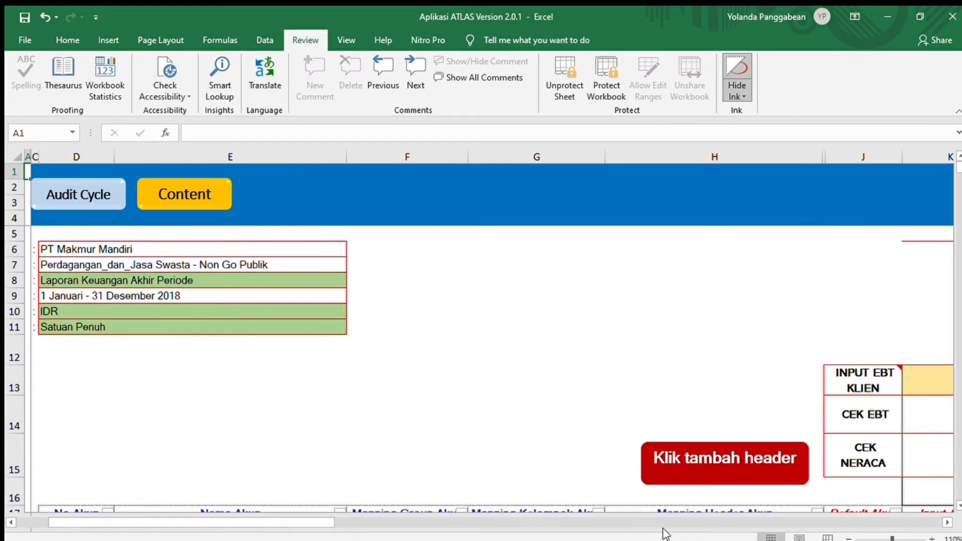
pyautogui.moveTo(299, 520); pyautogui.dragTo(205, 511)
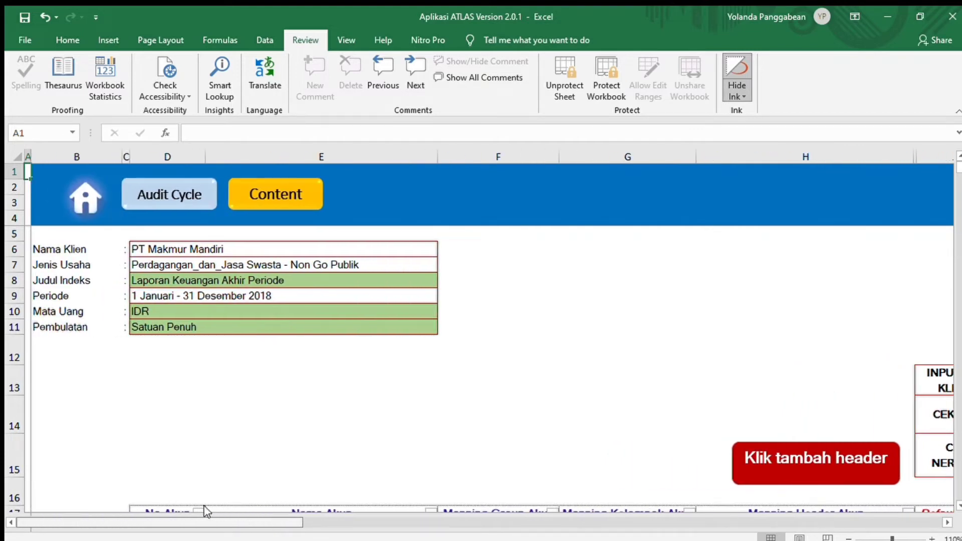
# Examine the entry sheet's account balances, the CEK EBT and CEK NERACA checks, and the DATA UNTUK EBITDA table
pyautogui.scroll(-2, 276, 431)
pyautogui.moveTo(287, 523); pyautogui.dragTo(444, 524)
pyautogui.scroll(-5, 544, 466)
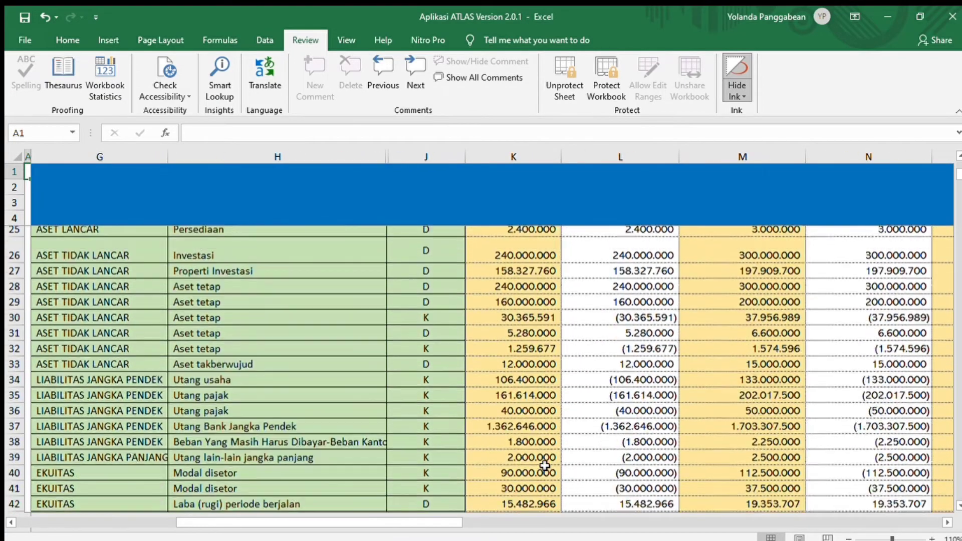
pyautogui.scroll(-5, 545, 466)
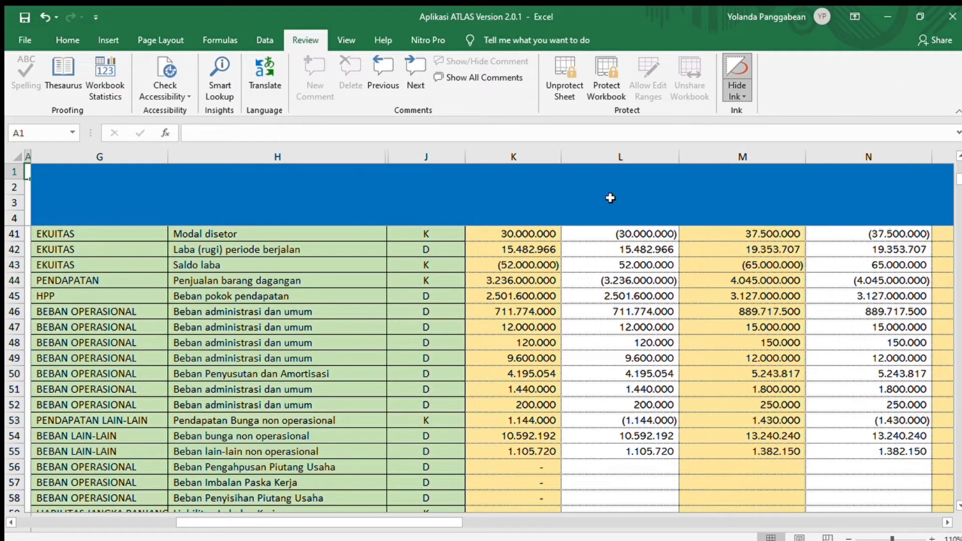
pyautogui.scroll(12, 382, 341)
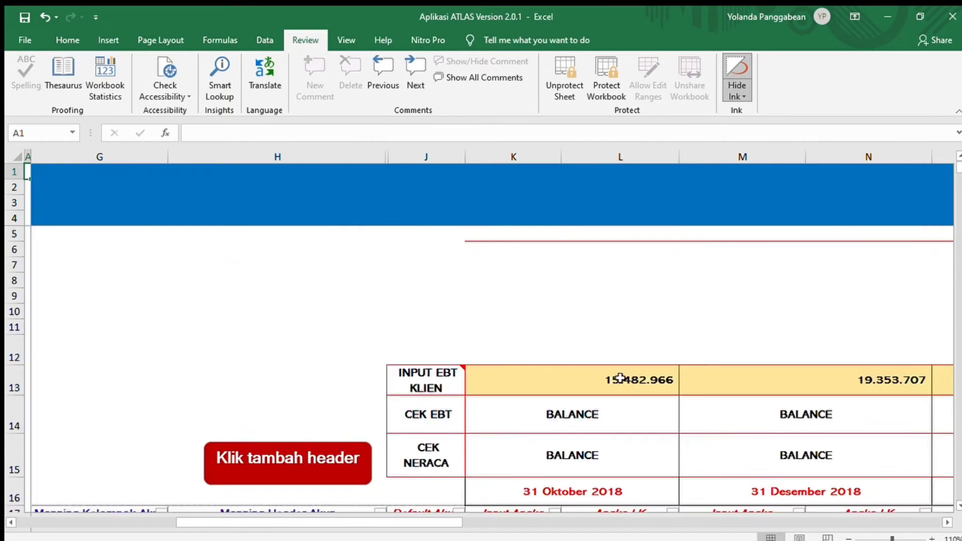
pyautogui.moveTo(428, 521)
pyautogui.mouseDown()
pyautogui.moveTo(738, 539)
pyautogui.moveTo(801, 522)
pyautogui.moveTo(789, 517)
pyautogui.mouseUp()
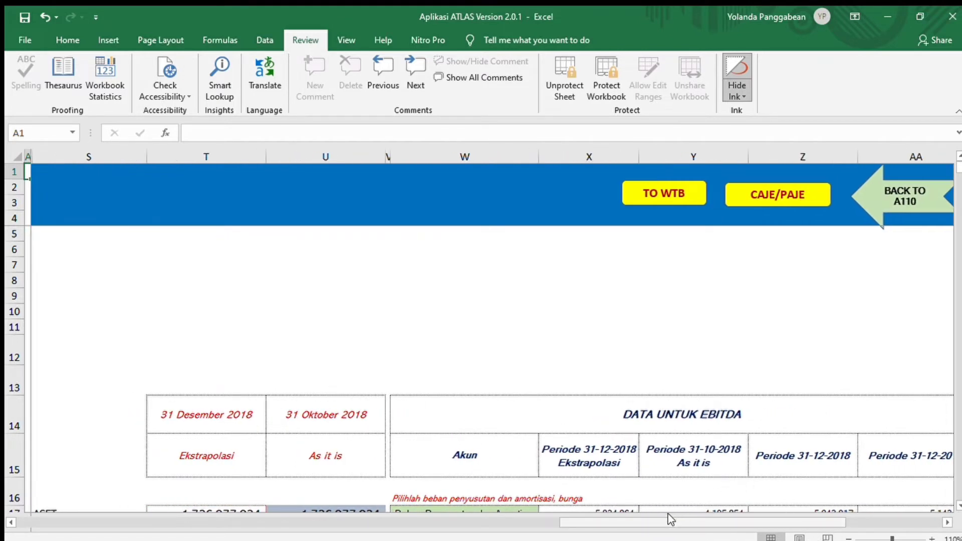
pyautogui.moveTo(674, 518); pyautogui.dragTo(121, 498)
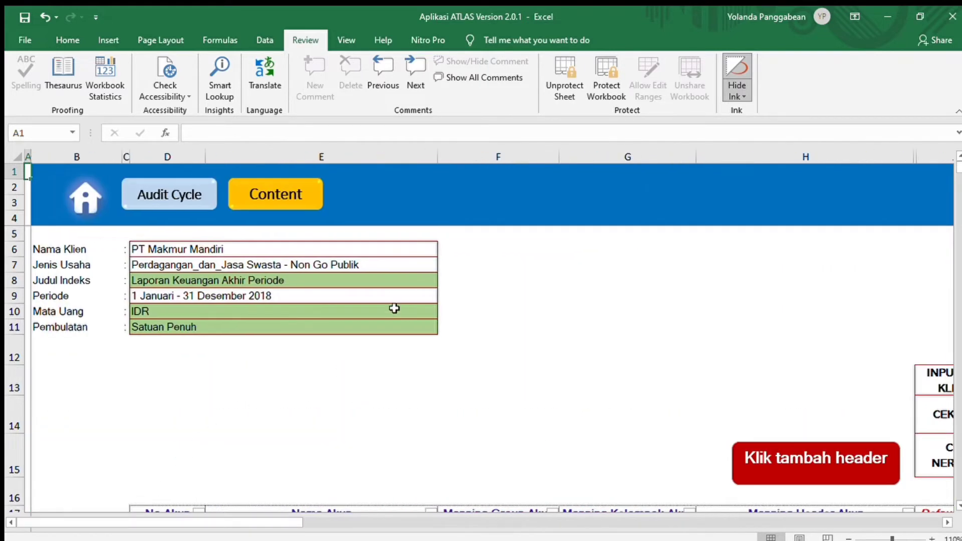
# Return to the Content sheet, open A210 Materialitas Awal, and examine its header, balance figures and Rule of Thumb margin guidance
pyautogui.click(290, 206)
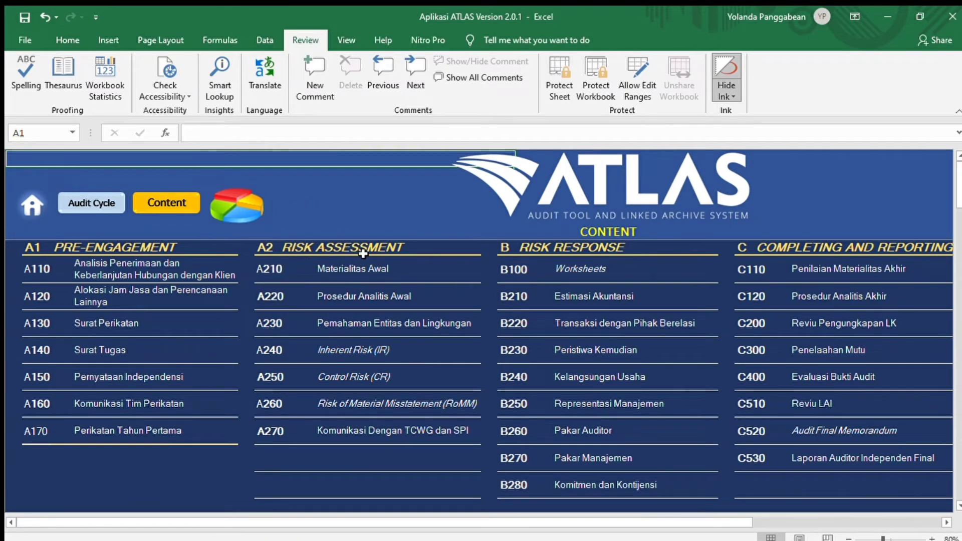
pyautogui.click(273, 271)
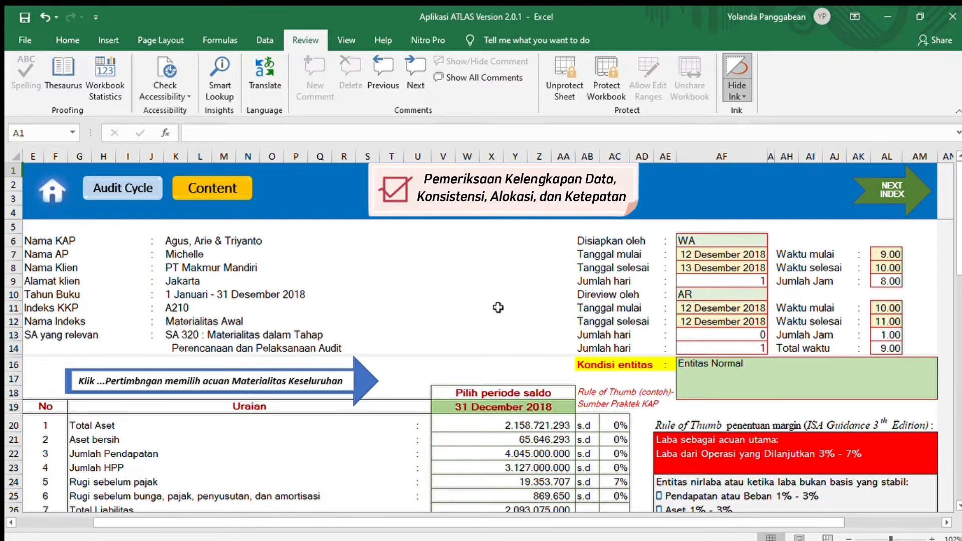
pyautogui.scroll(-1, 506, 346)
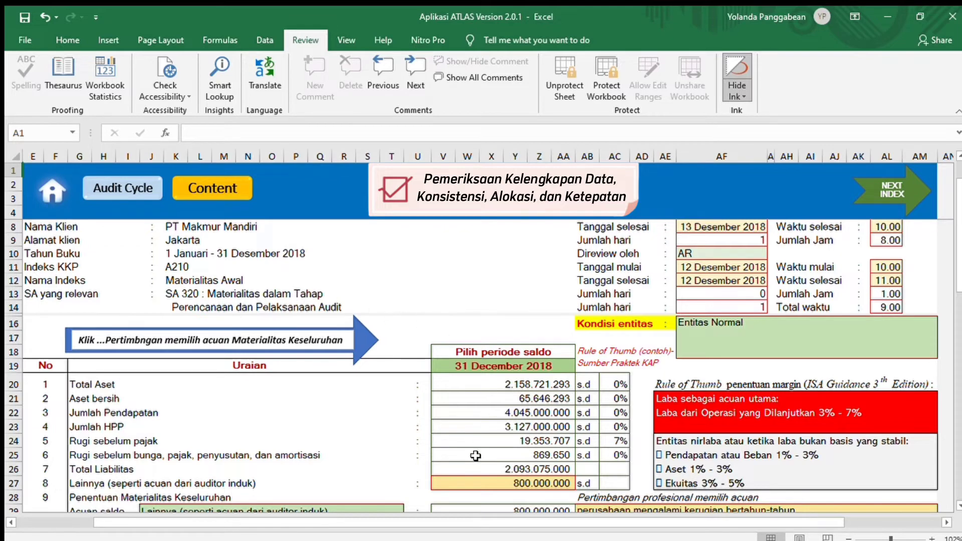
pyautogui.scroll(-1, 469, 506)
pyautogui.scroll(1, 469, 505)
pyautogui.scroll(-1, 301, 457)
pyautogui.scroll(-1, 301, 457)
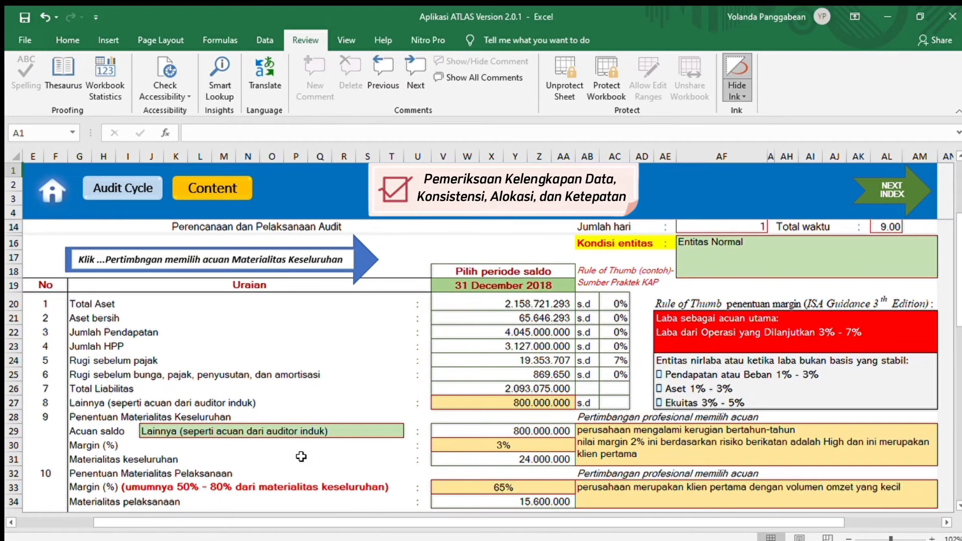
# Review A210's overall and performance materiality, uncorrected misstatement threshold, specific materiality, Simpulan, Status KKP and working paper attachment sections
pyautogui.scroll(-1, 372, 453)
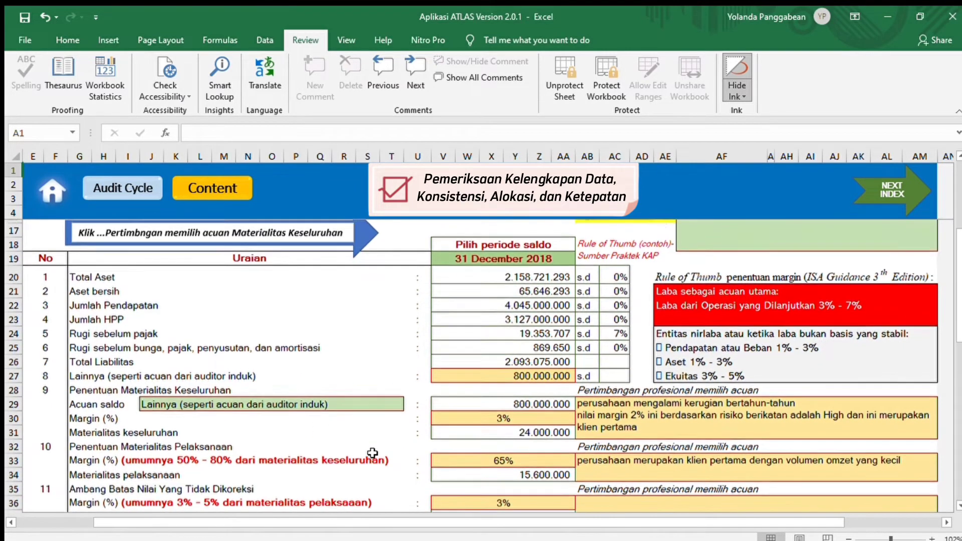
pyautogui.scroll(-2, 372, 453)
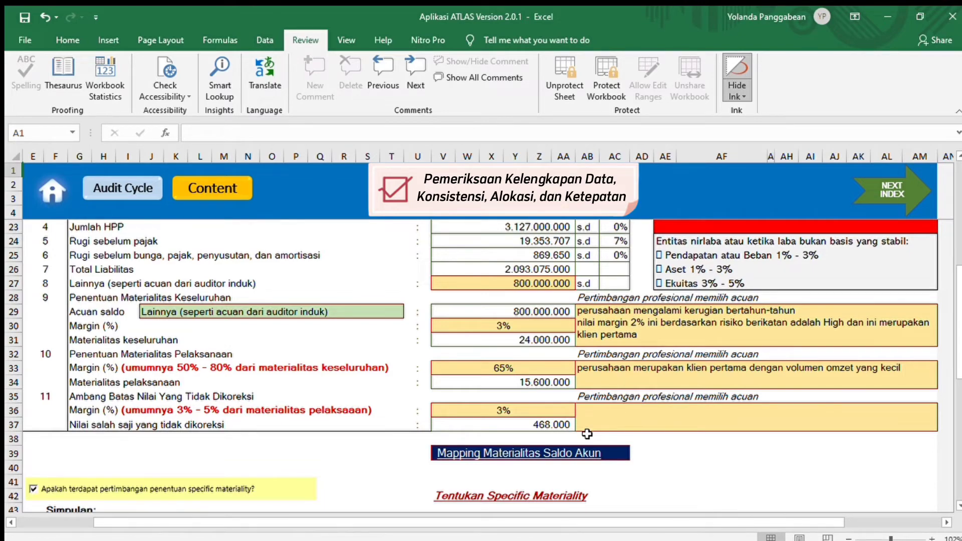
pyautogui.scroll(-6, 587, 434)
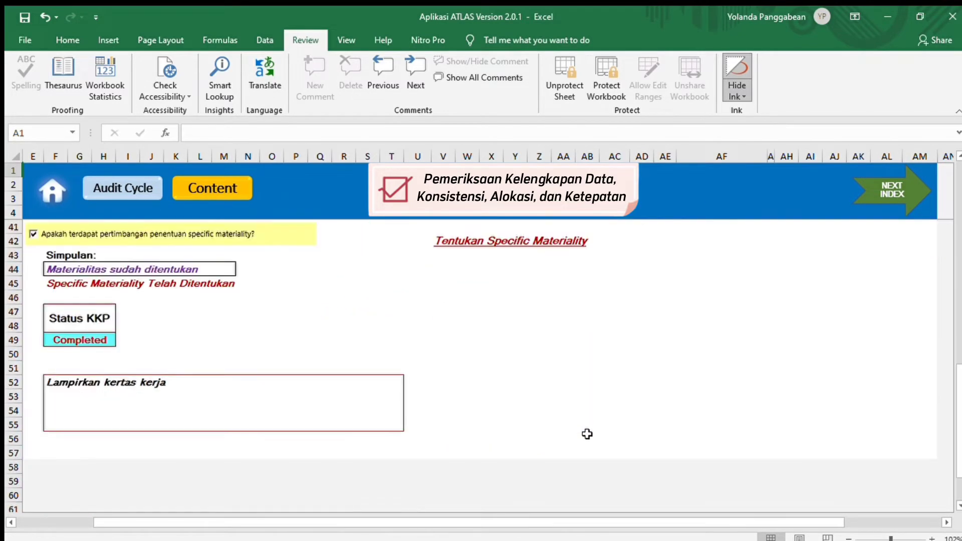
pyautogui.scroll(-1, 587, 434)
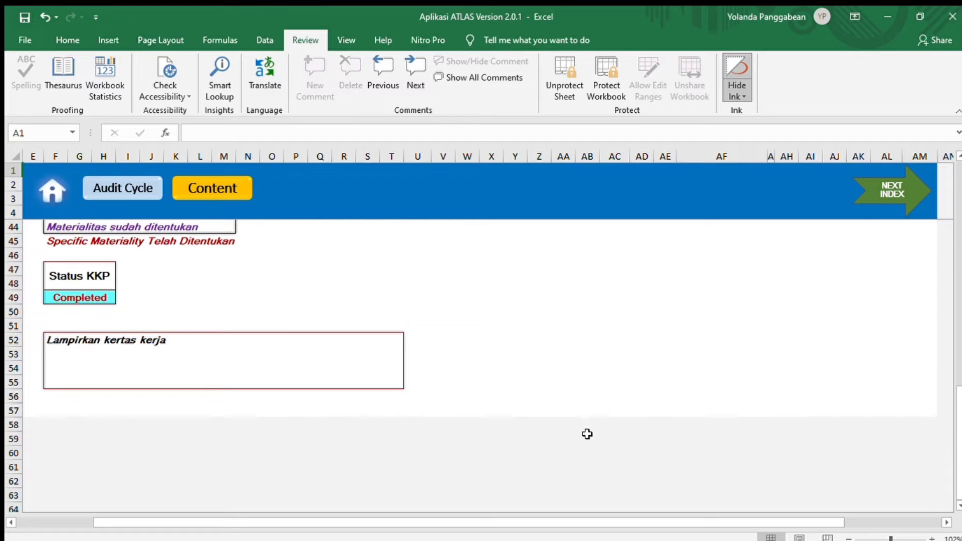
# Look back over A210's materiality calculations, professional judgement notes and Rule of Thumb box, ending at the header details
pyautogui.scroll(4, 587, 434)
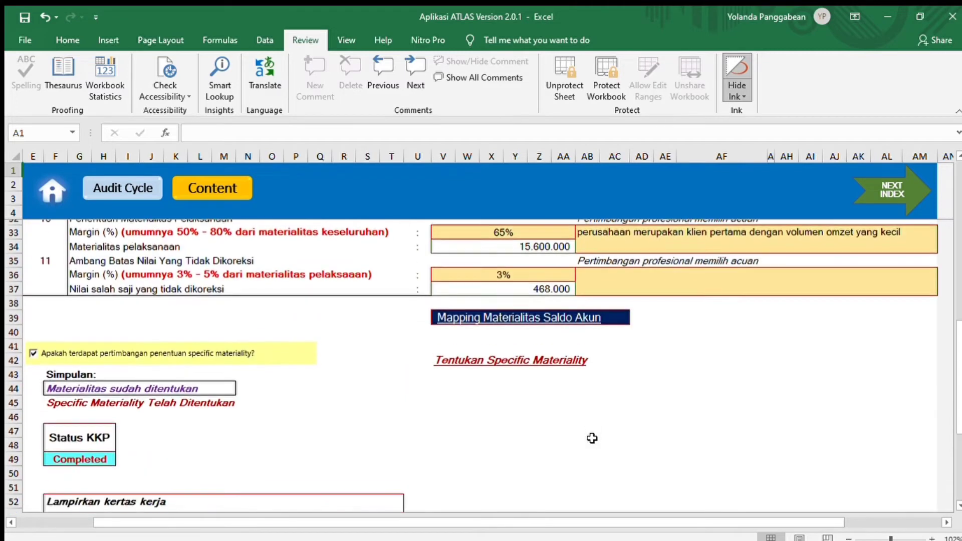
pyautogui.scroll(3, 597, 438)
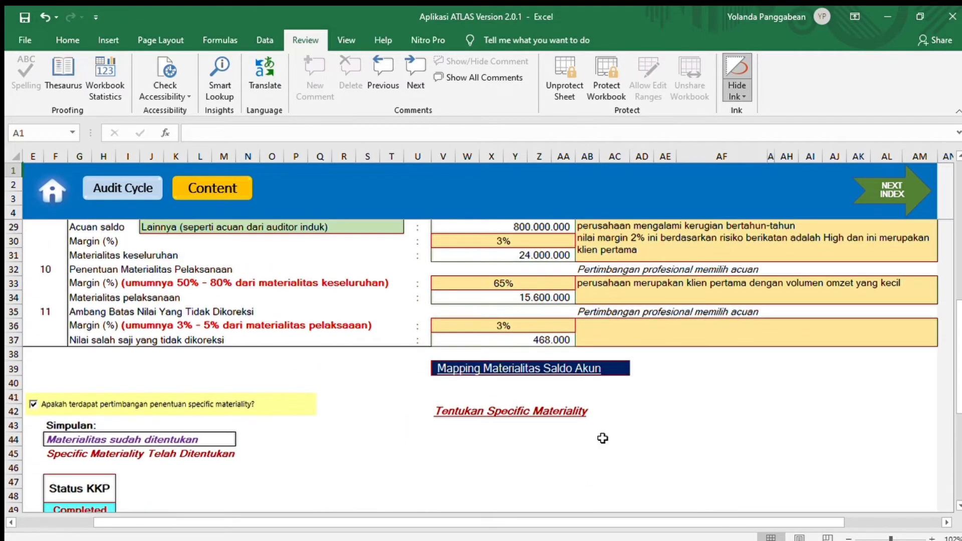
pyautogui.scroll(2, 602, 438)
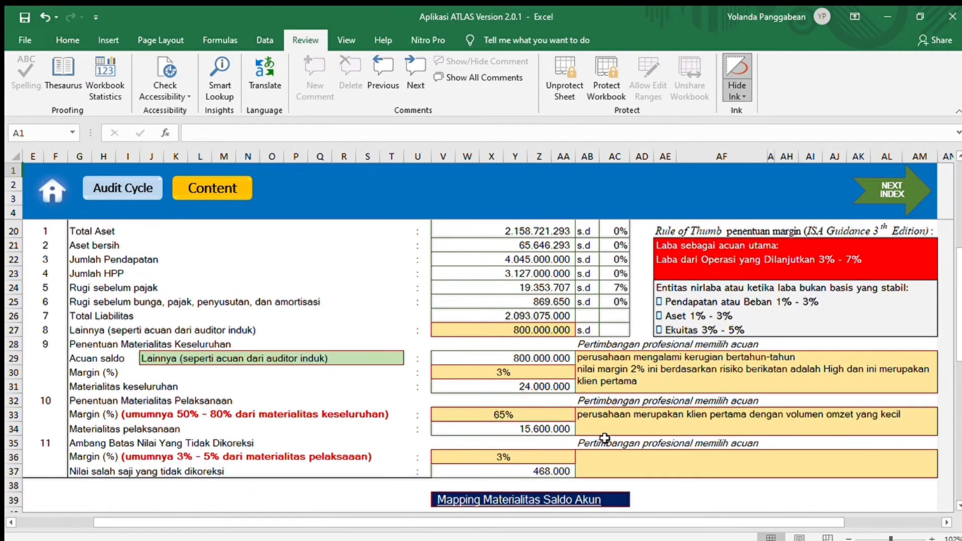
pyautogui.scroll(4, 605, 439)
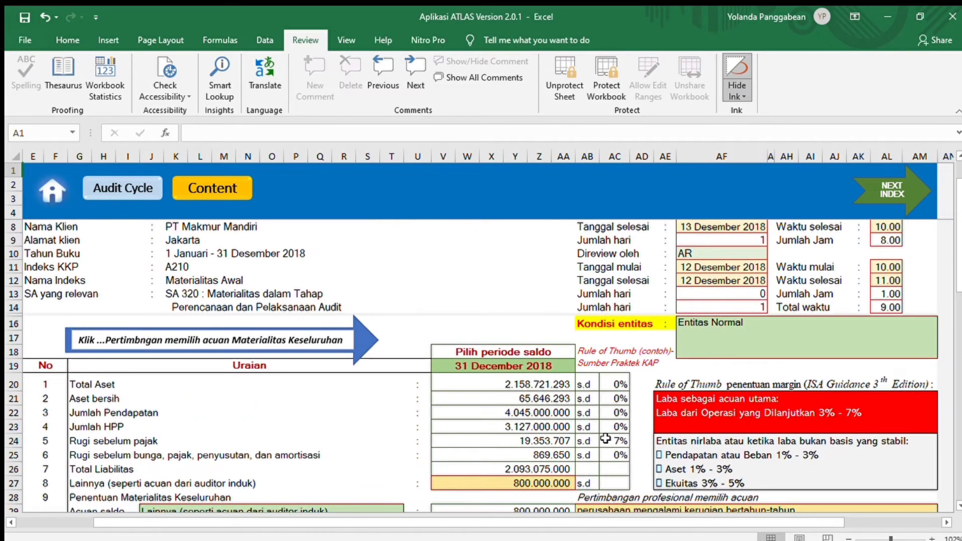
pyautogui.moveTo(515, 523); pyautogui.dragTo(572, 523)
pyautogui.scroll(-4, 600, 471)
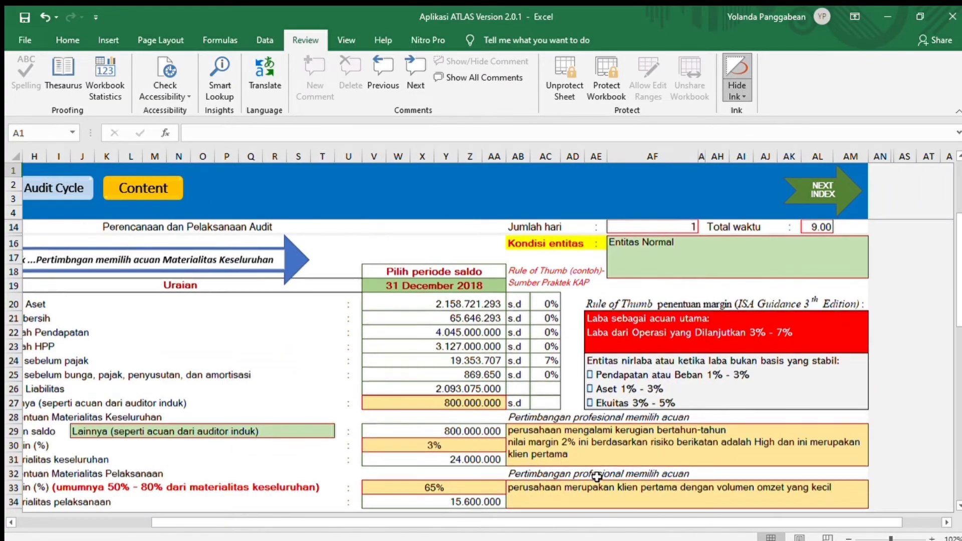
pyautogui.scroll(-2, 597, 473)
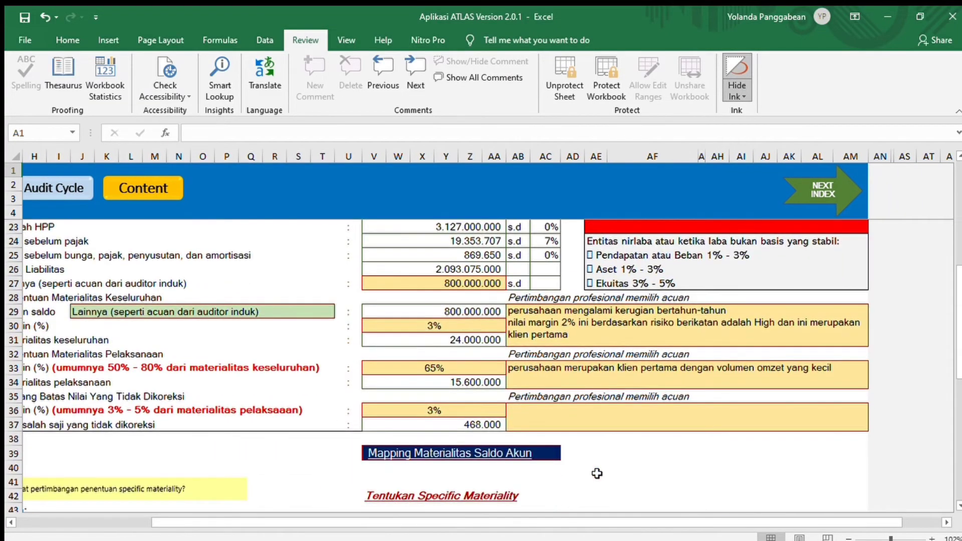
pyautogui.scroll(-1, 596, 473)
pyautogui.scroll(3, 597, 474)
pyautogui.scroll(4, 597, 473)
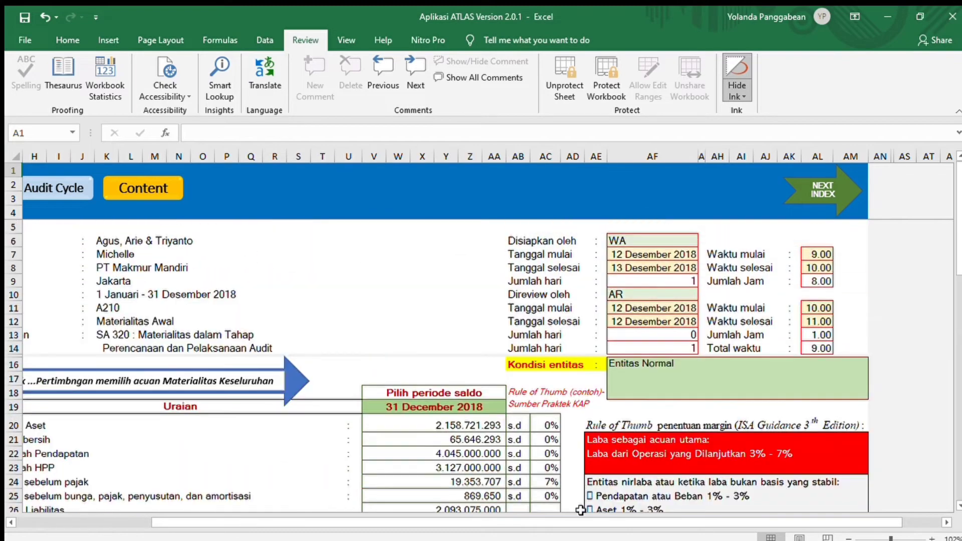
pyautogui.moveTo(582, 522); pyautogui.dragTo(378, 507)
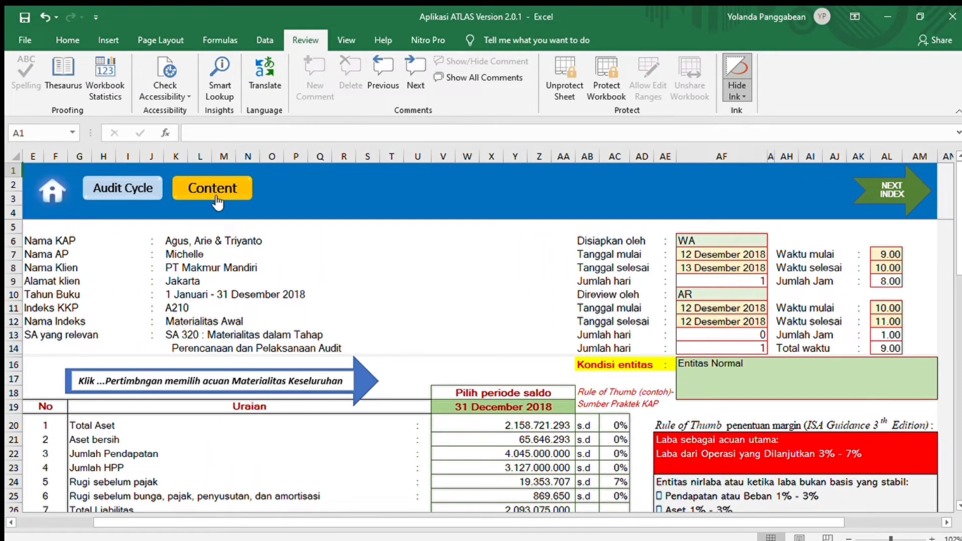
# Return to the Content sheet, open A220 Prosedur Analitis Awal, and examine its client details, analysis results and Kesimpulan box
pyautogui.click(219, 187)
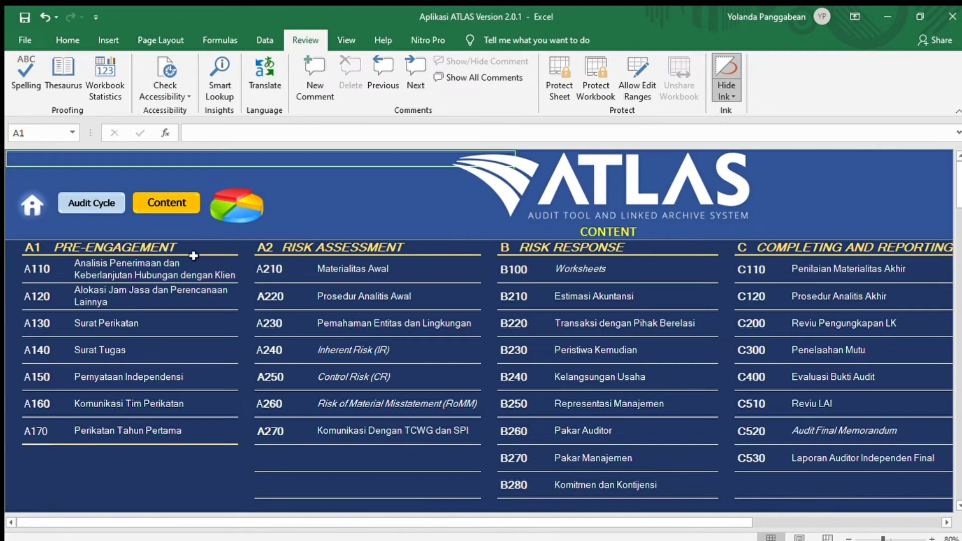
pyautogui.click(273, 300)
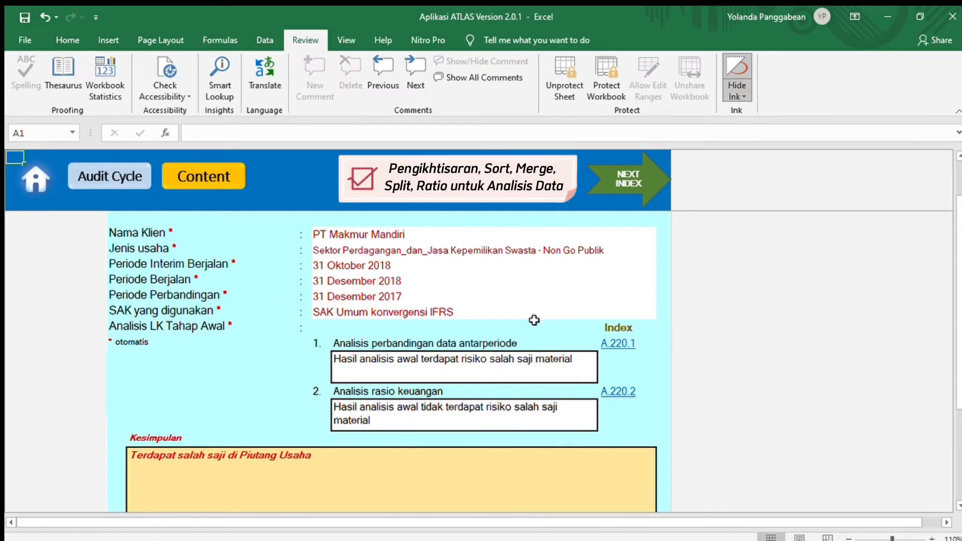
pyautogui.scroll(-1, 396, 427)
pyautogui.scroll(2, 443, 423)
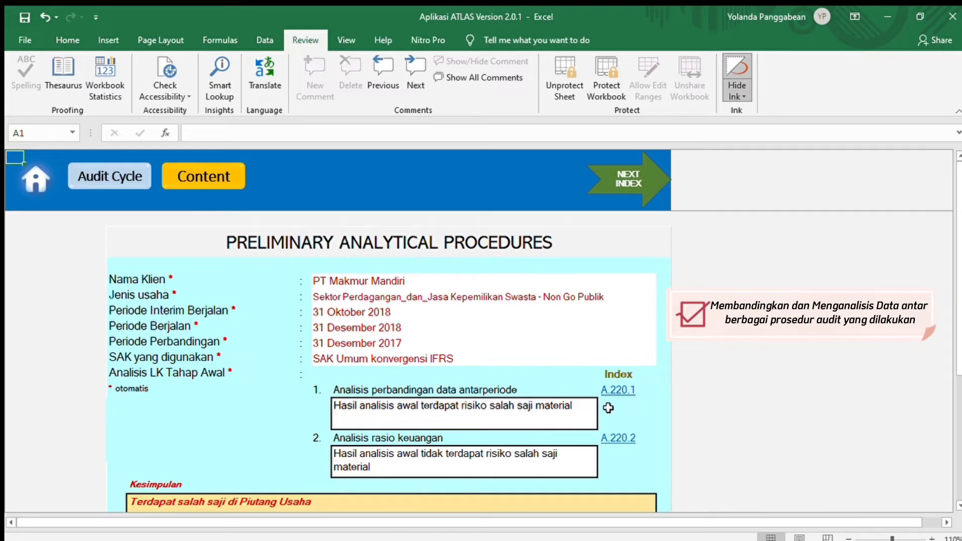
# Open index A.220.1 and examine its header, Kesimpulan, Status KKP and the interperiod account comparison table
pyautogui.click(623, 394)
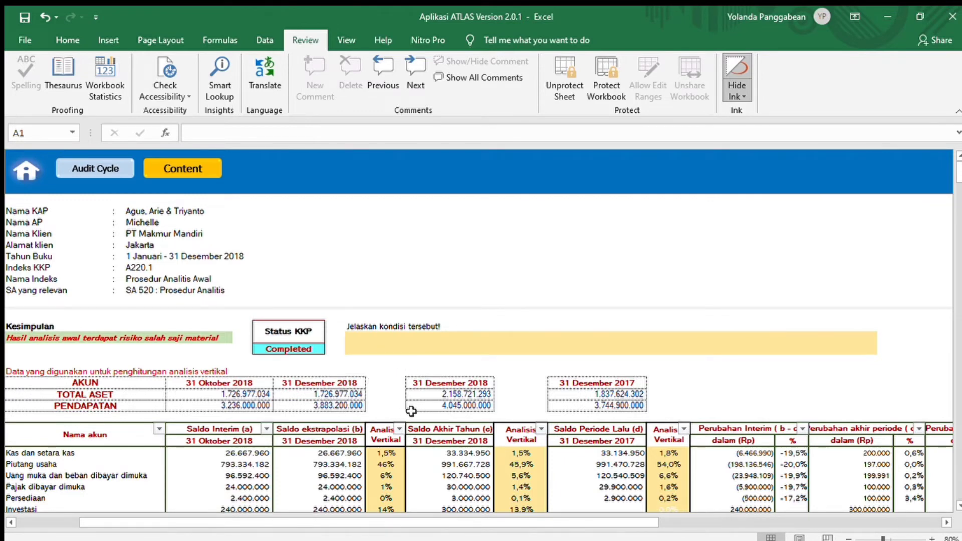
pyautogui.scroll(-6, 411, 411)
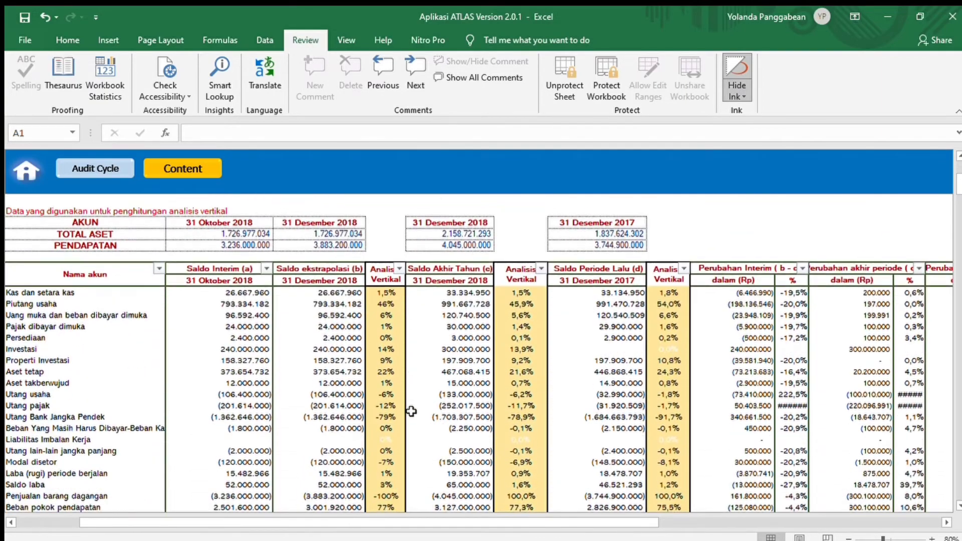
pyautogui.scroll(-5, 411, 411)
pyautogui.scroll(6, 410, 408)
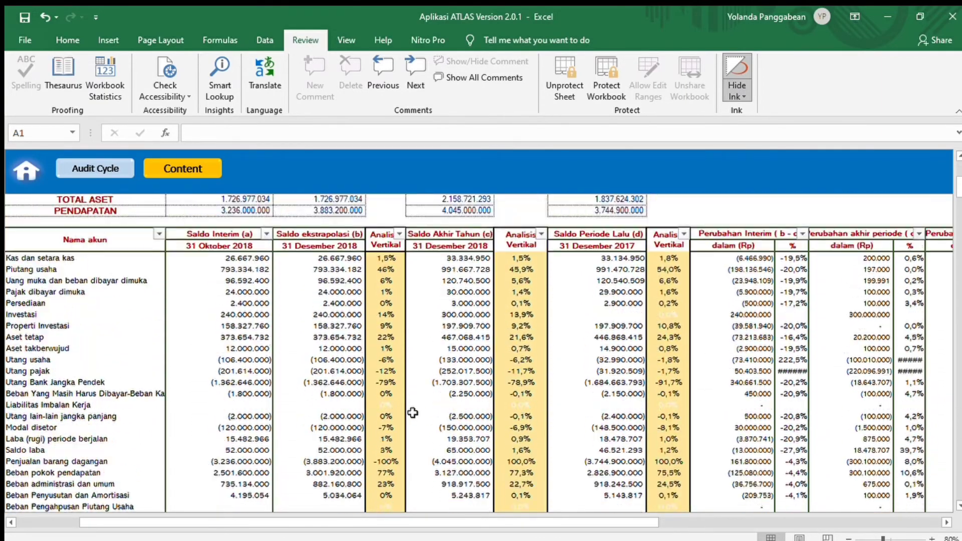
pyautogui.scroll(5, 432, 406)
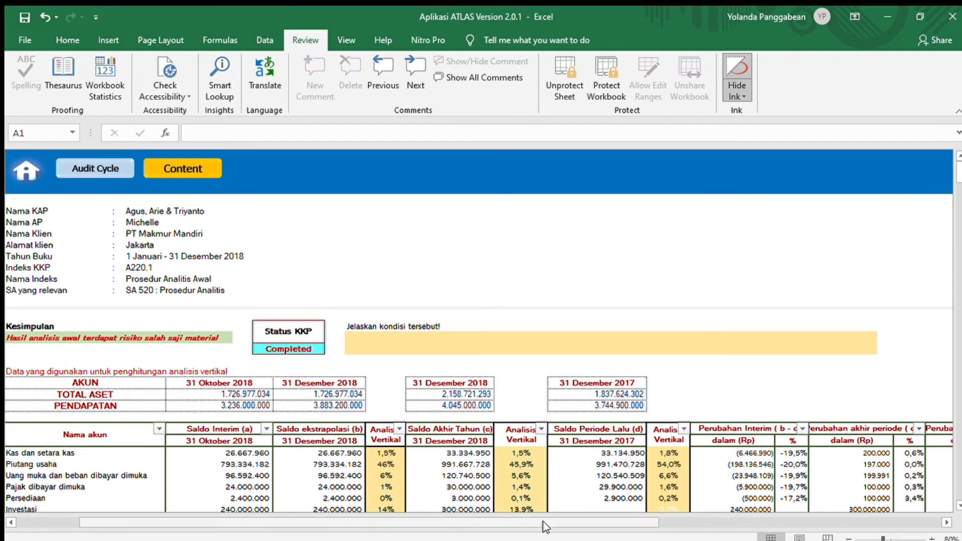
# View A220.1's preparer and reviewer details and its industry average and comparison description columns, and return to the A220 summary page
pyautogui.moveTo(545, 524); pyautogui.dragTo(822, 526)
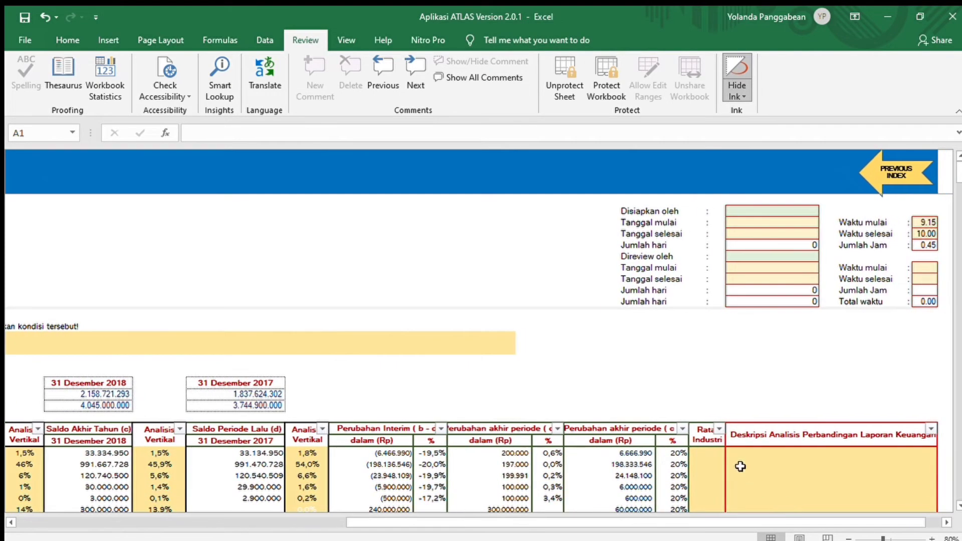
pyautogui.click(897, 173)
pyautogui.scroll(-2, 537, 330)
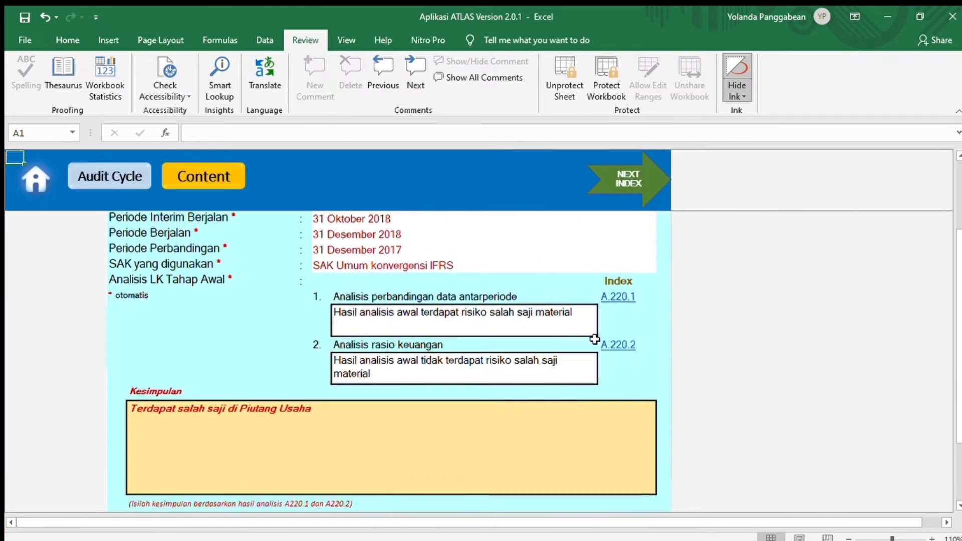
# Open index A.220.2 and examine its ratio input data, account group table, SIMPULAN RASIO section and account balances
pyautogui.click(623, 348)
pyautogui.click(620, 346)
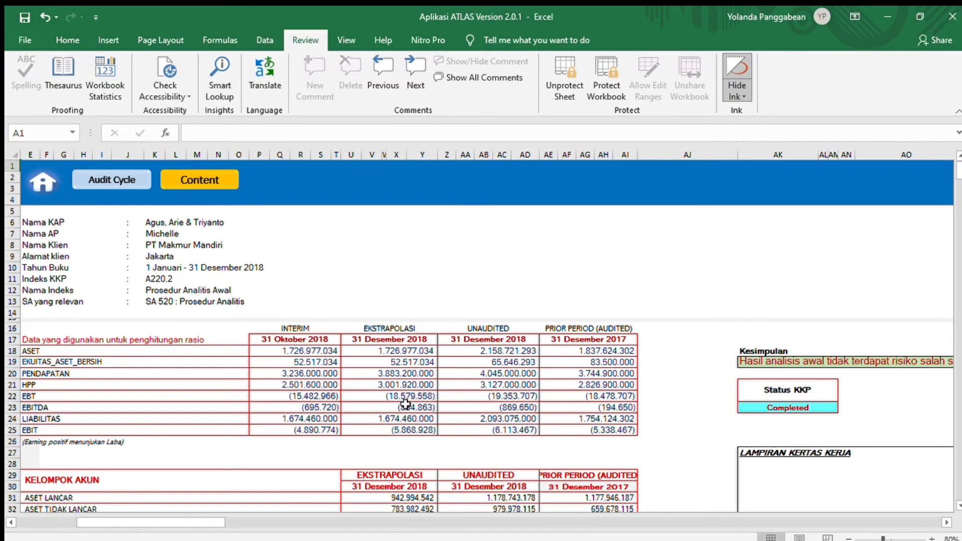
pyautogui.scroll(-5, 406, 403)
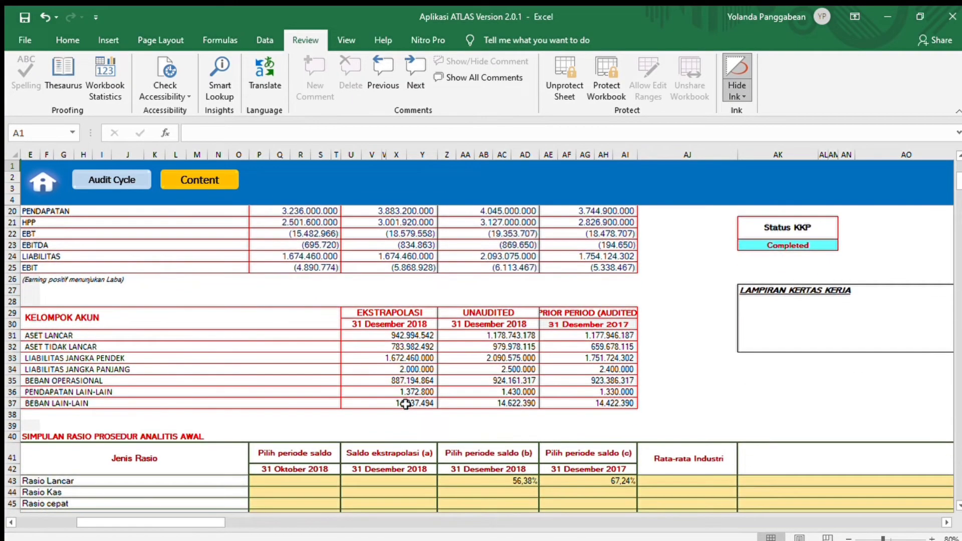
pyautogui.scroll(-6, 406, 404)
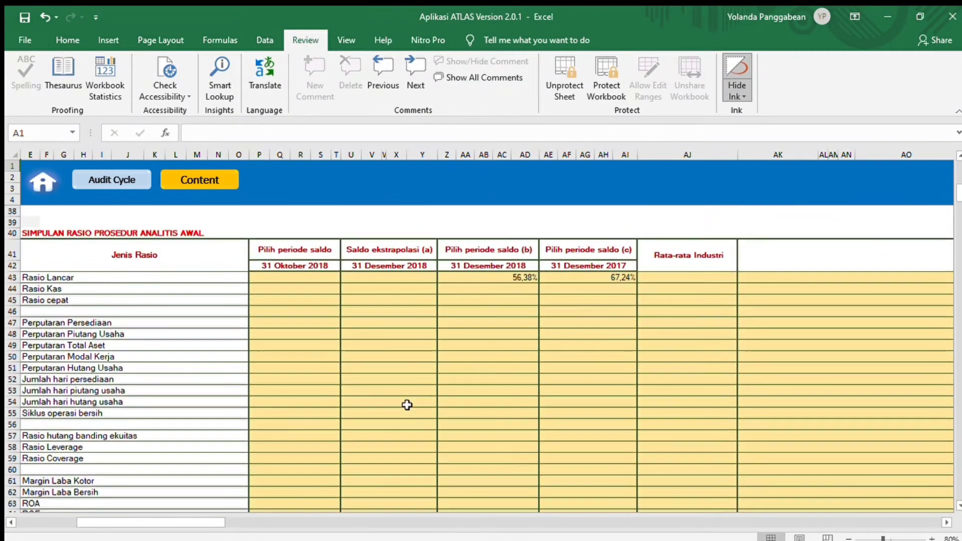
pyautogui.scroll(-7, 407, 405)
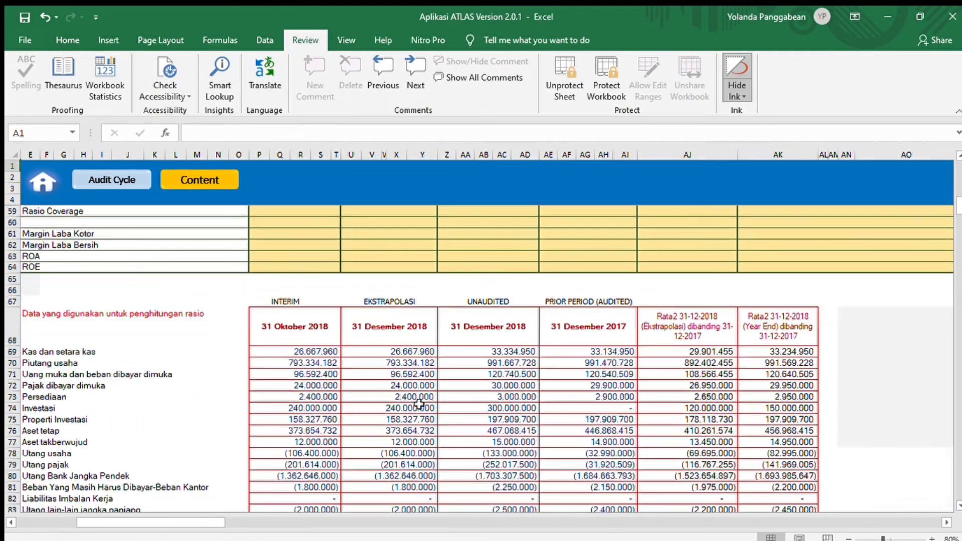
pyautogui.scroll(-5, 419, 404)
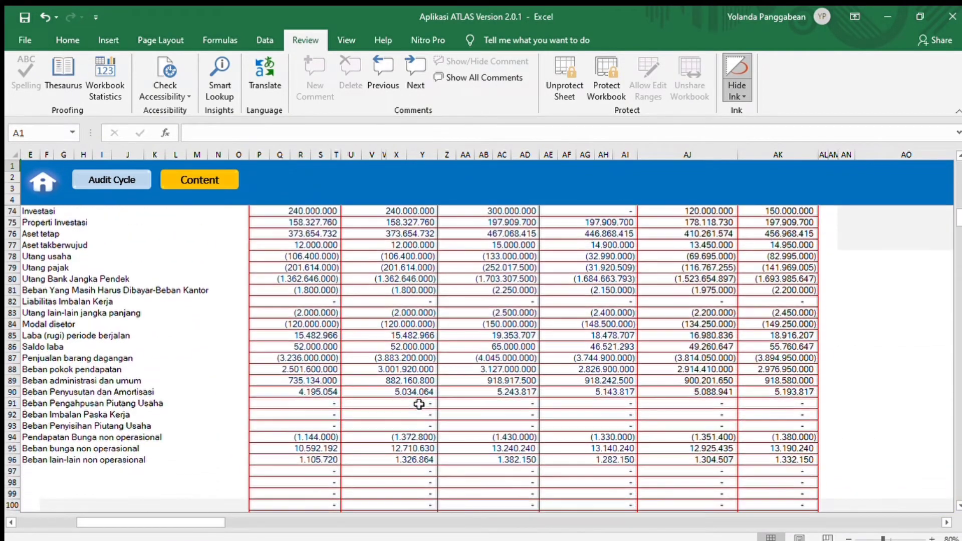
pyautogui.scroll(-2, 419, 404)
pyautogui.scroll(7, 436, 401)
pyautogui.scroll(18, 440, 399)
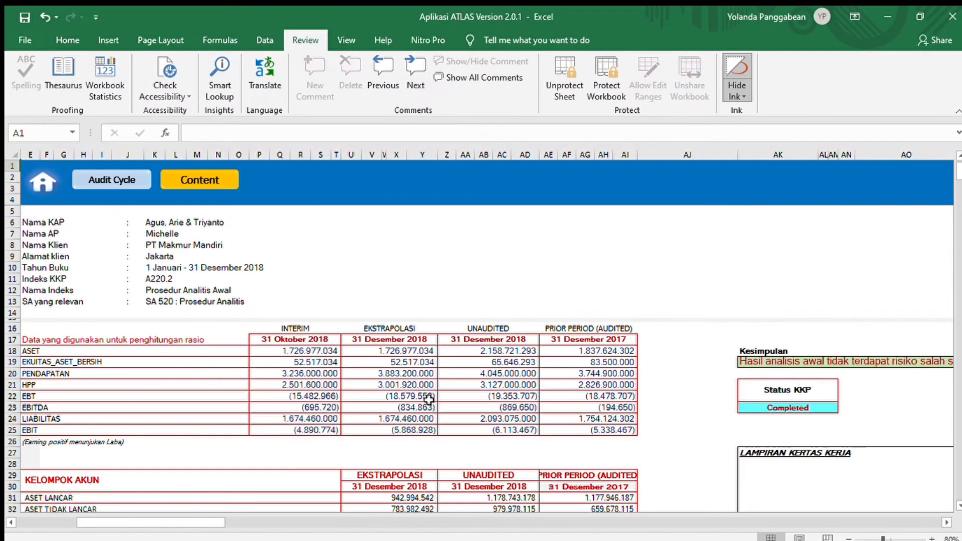
# Return to the Content sheet, open B100 Worksheets, and review its client details, activity indexes and Kesimpulan Mapping Lead Schedule box
pyautogui.click(205, 181)
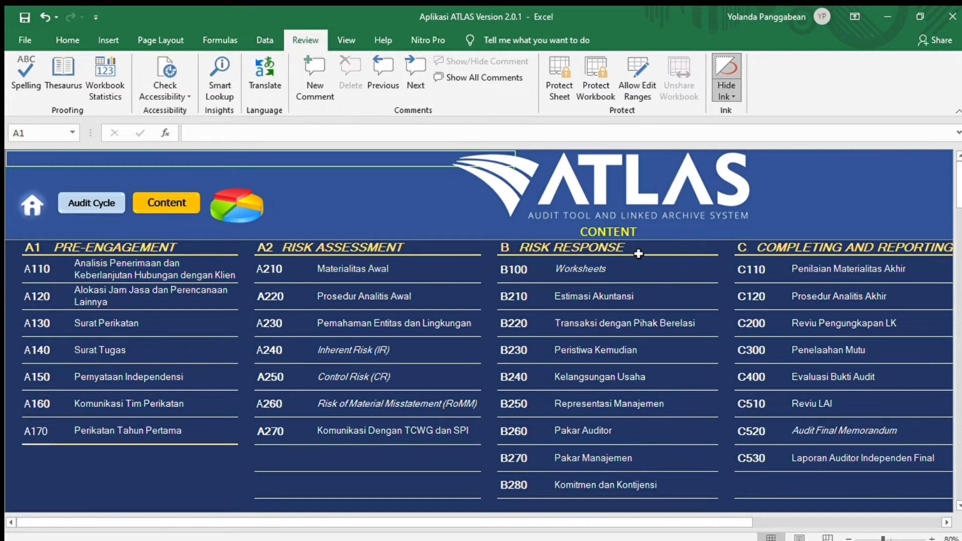
pyautogui.click(511, 273)
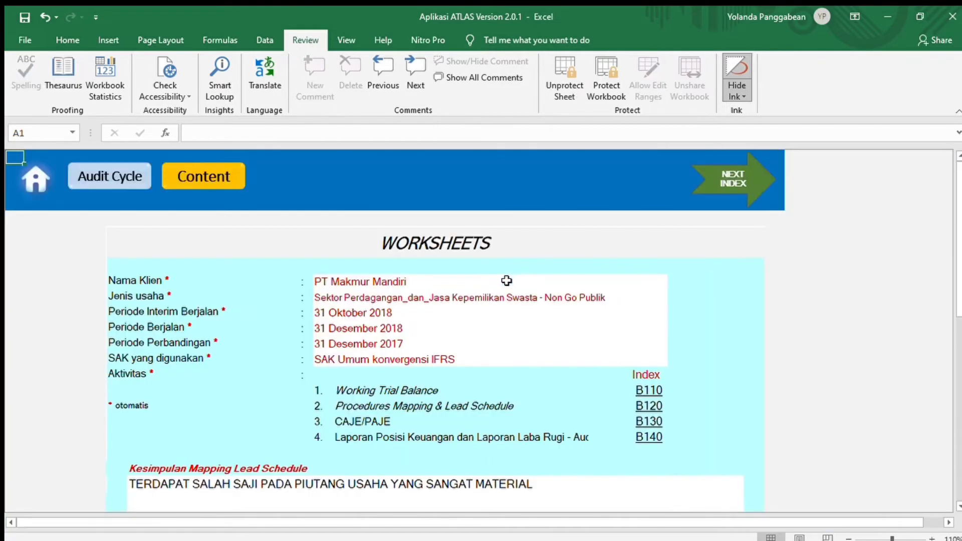
pyautogui.scroll(-1, 764, 329)
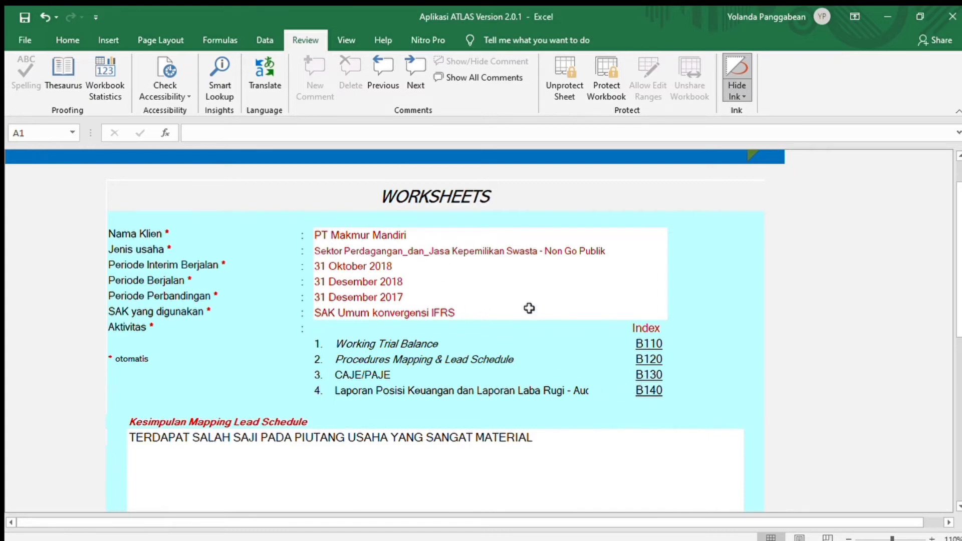
pyautogui.scroll(1, 454, 306)
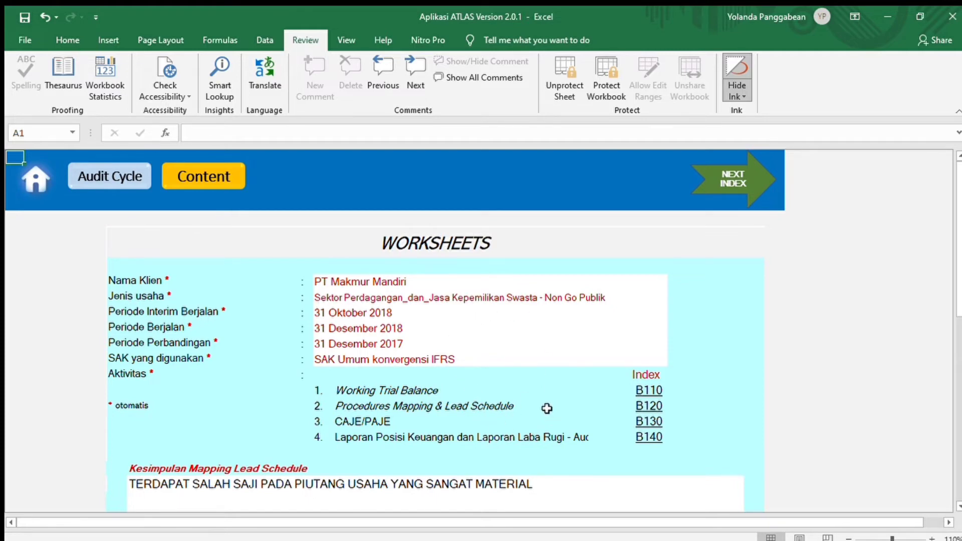
pyautogui.scroll(-1, 546, 409)
pyautogui.scroll(-1, 547, 408)
pyautogui.scroll(1, 547, 408)
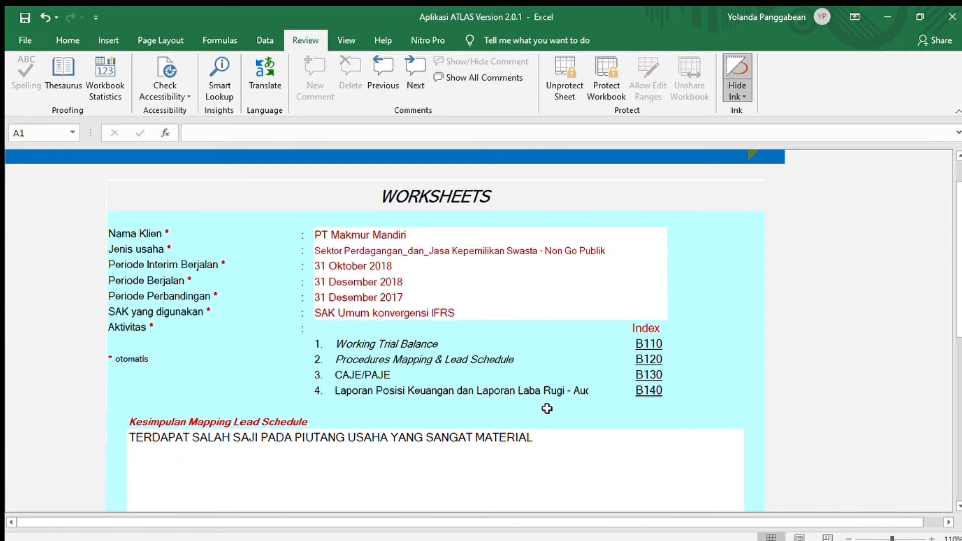
pyautogui.scroll(1, 547, 409)
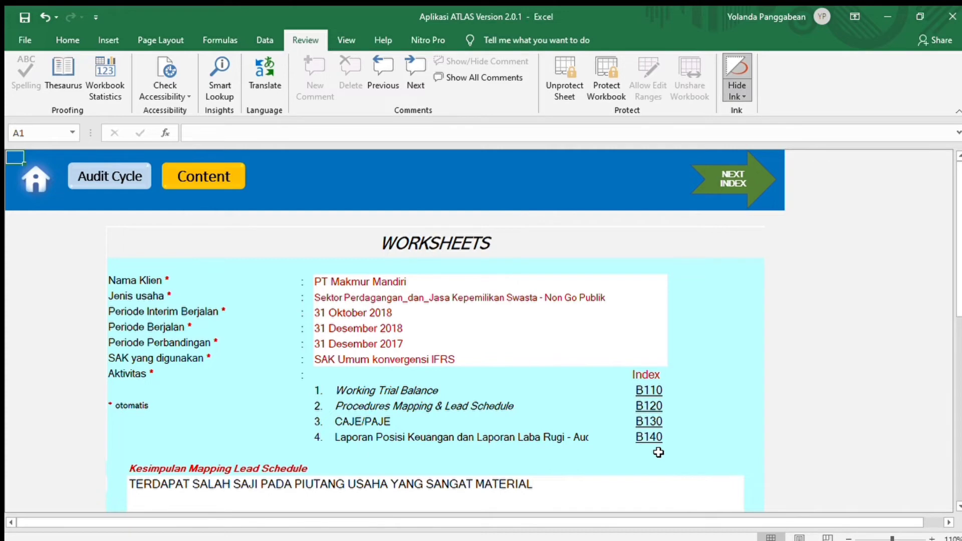
pyautogui.scroll(-2, 651, 457)
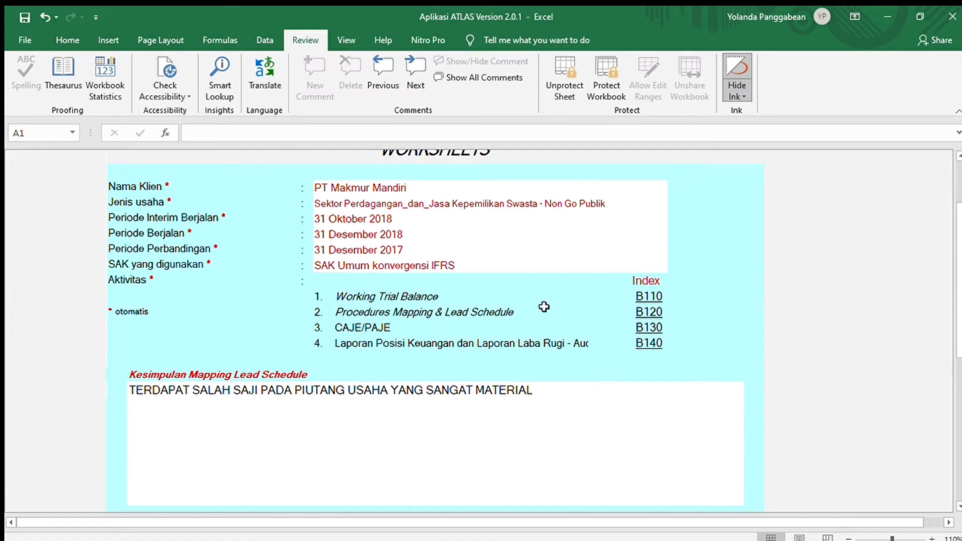
# Open index B110 Working Trial Balance and examine its header, profit/loss account selection, book balances, correction journals and audited balances
pyautogui.click(654, 301)
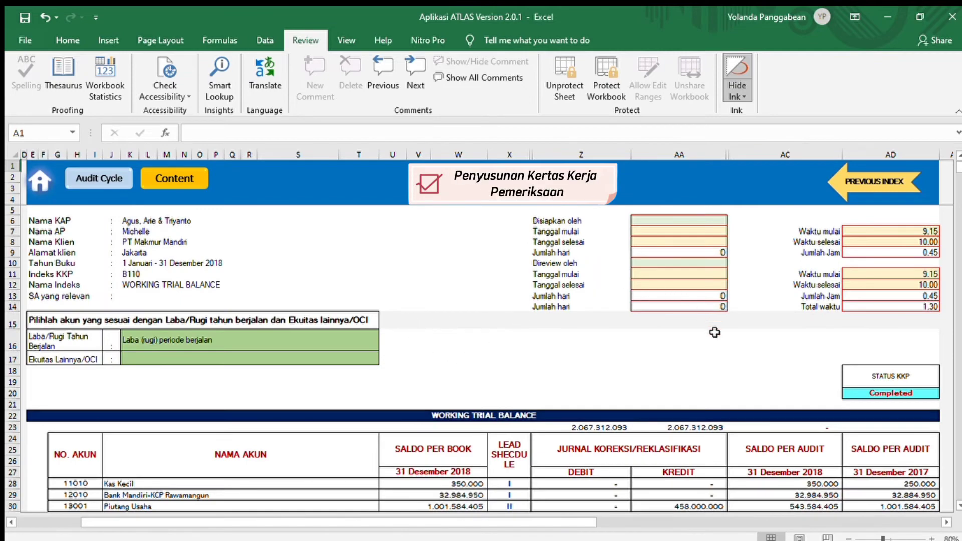
pyautogui.scroll(-1, 418, 463)
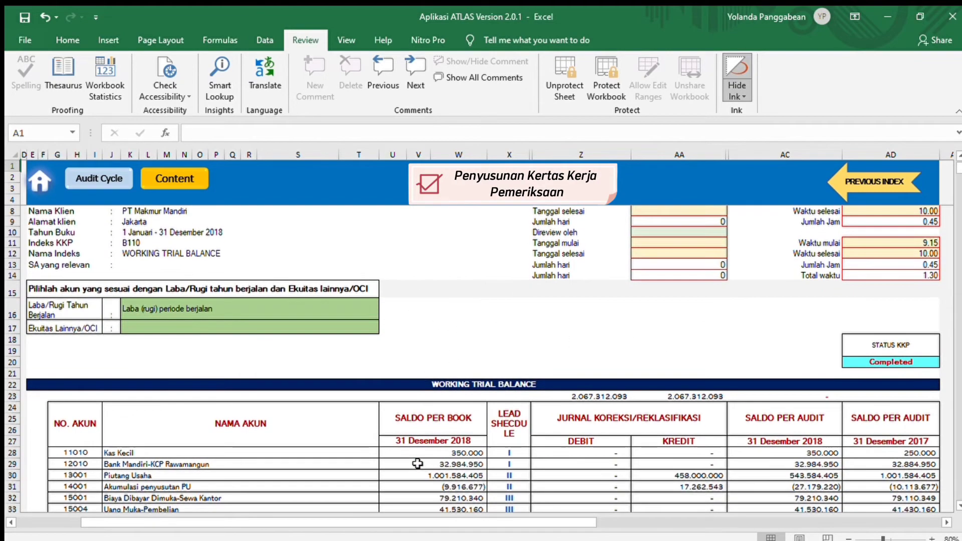
pyautogui.scroll(-1, 418, 463)
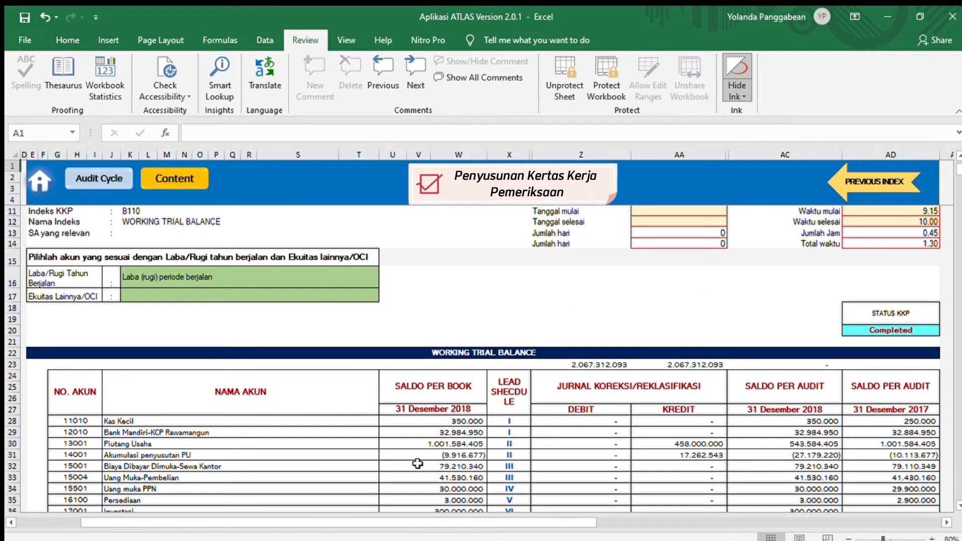
pyautogui.scroll(2, 470, 441)
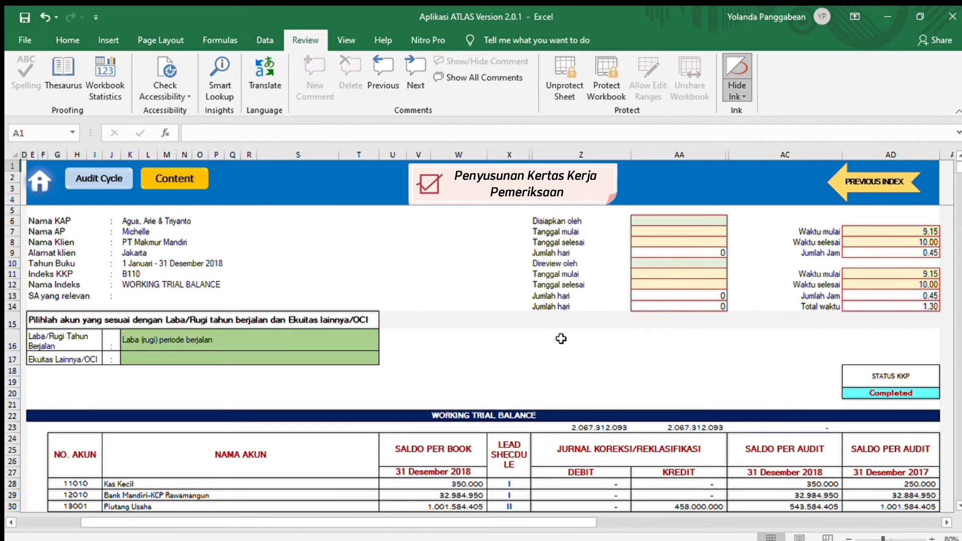
pyautogui.scroll(-1, 576, 340)
pyautogui.scroll(-1, 589, 357)
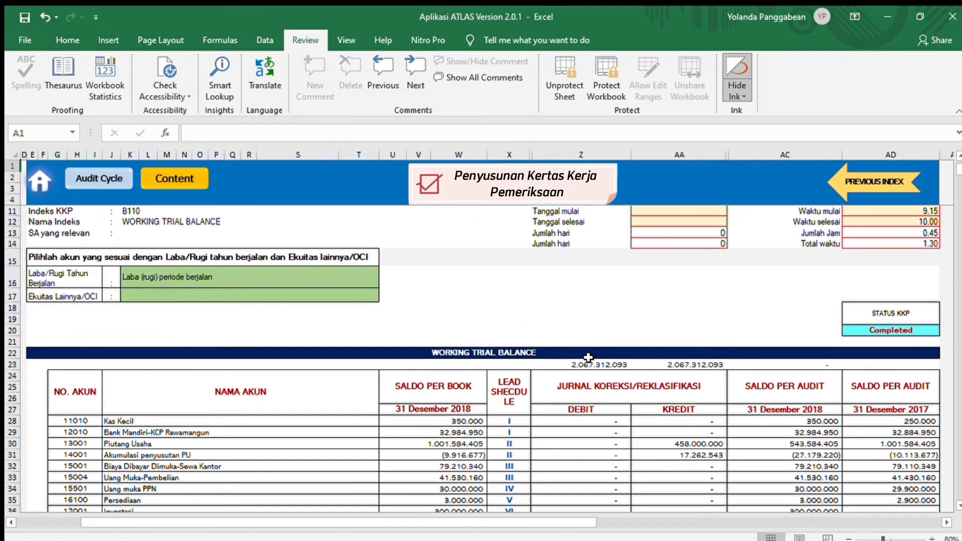
pyautogui.scroll(-1, 589, 357)
pyautogui.scroll(-1, 588, 357)
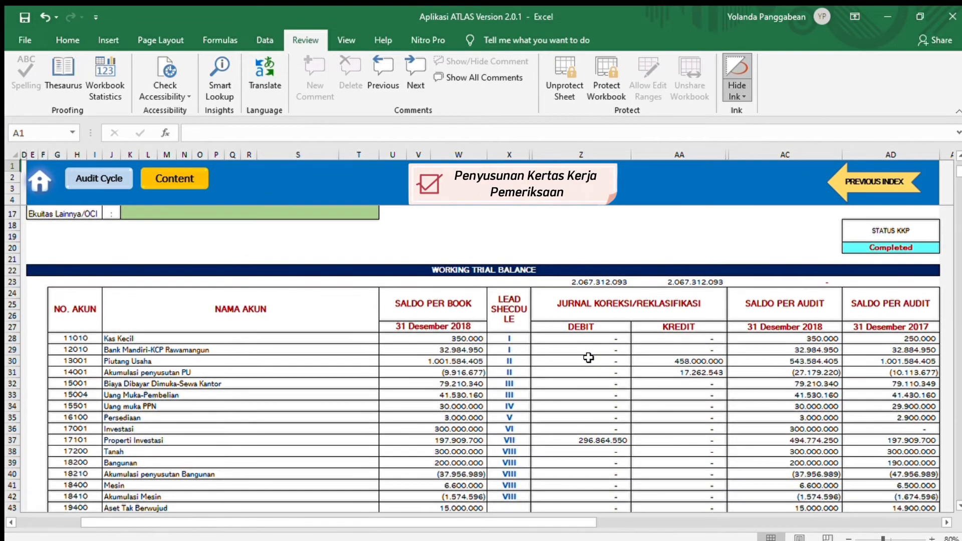
pyautogui.scroll(-1, 588, 357)
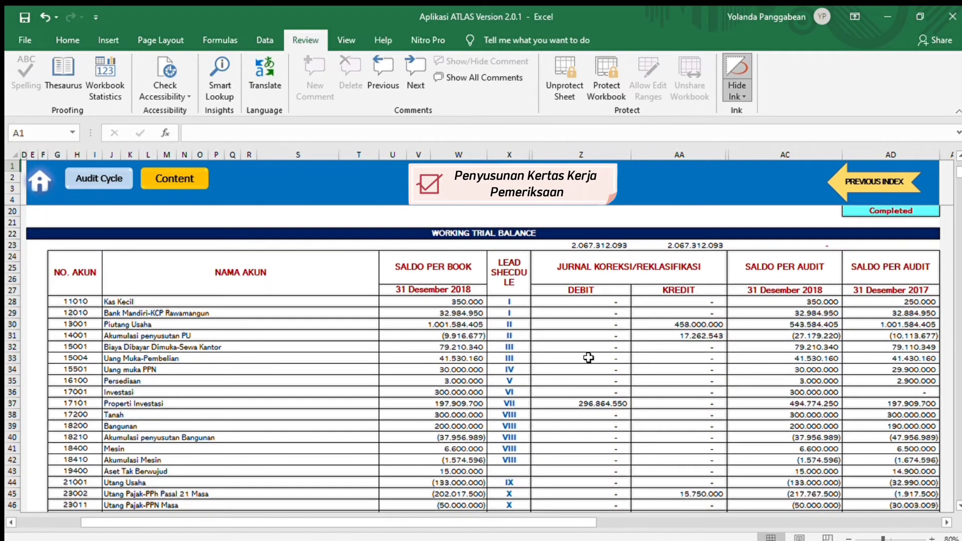
pyautogui.scroll(-1, 589, 357)
pyautogui.scroll(6, 588, 357)
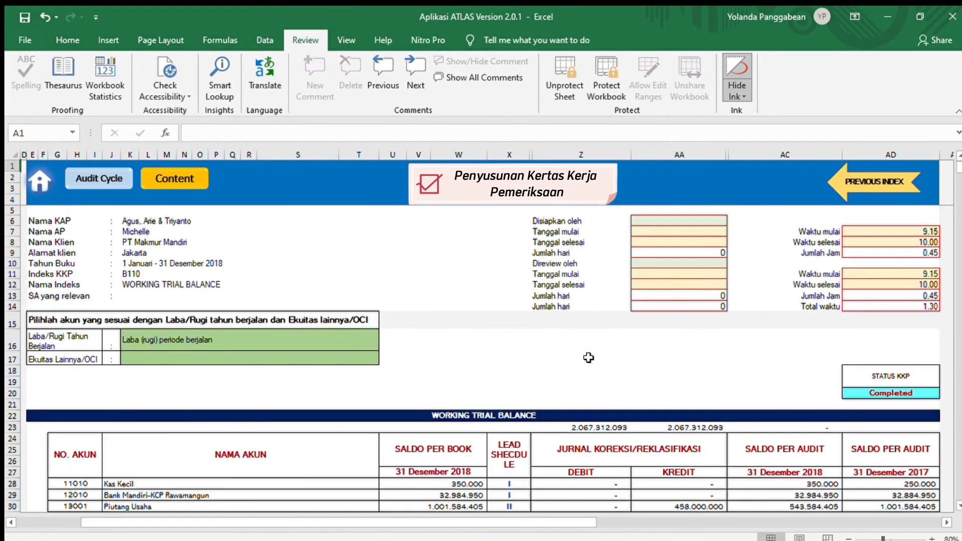
# Go back to Worksheets, open index B120, and examine the account criteria, lead schedule links, CAJE/PAJE row and closing conclusion
pyautogui.click(849, 190)
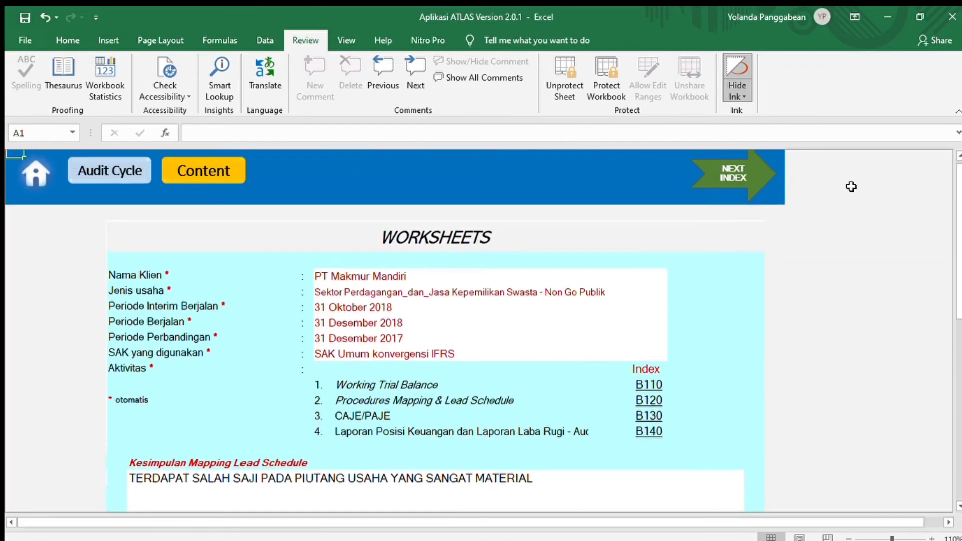
pyautogui.click(649, 405)
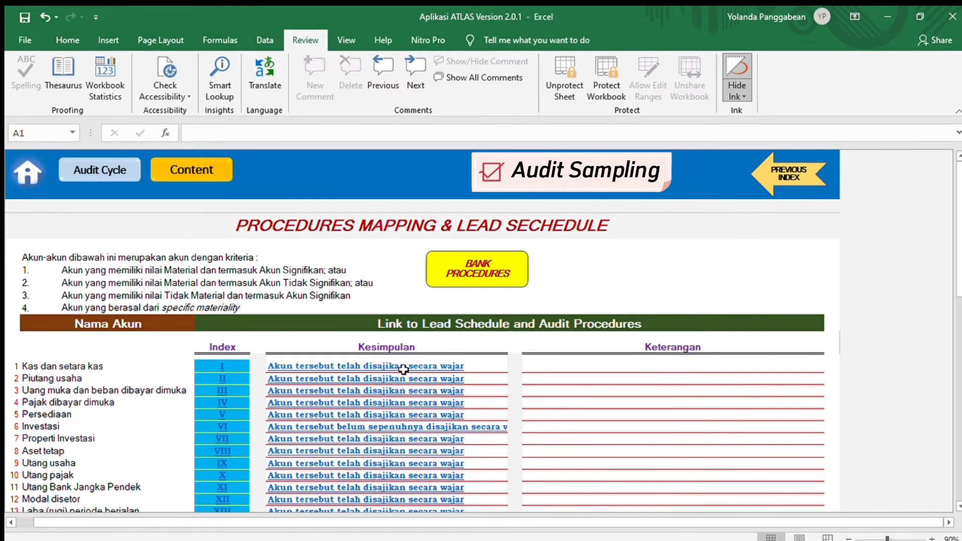
pyautogui.scroll(-2, 537, 389)
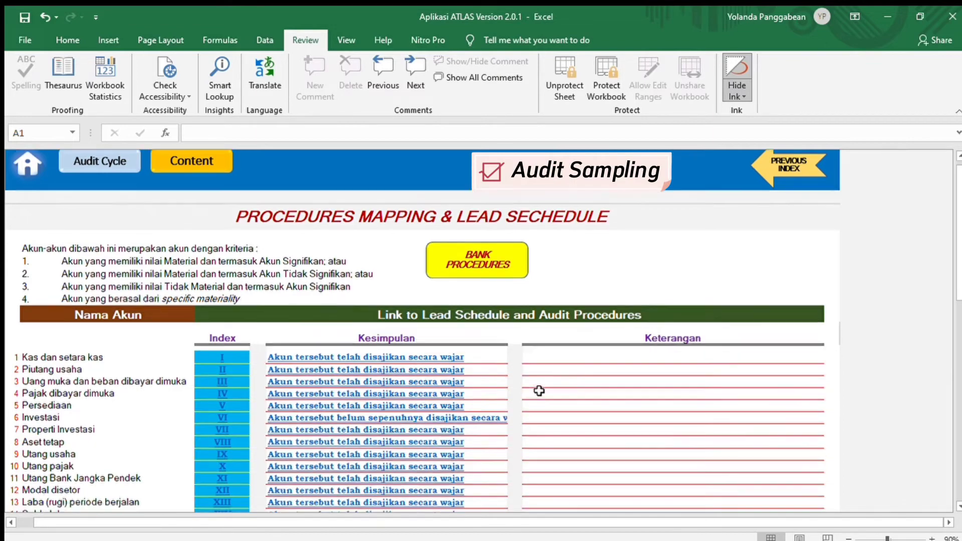
pyautogui.scroll(-1, 538, 391)
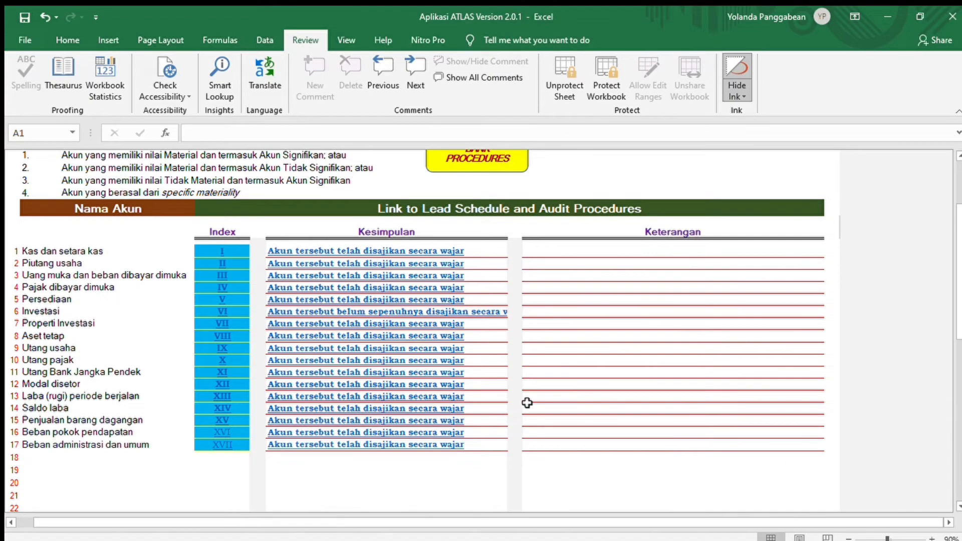
pyautogui.scroll(-3, 527, 401)
pyautogui.scroll(-1, 527, 402)
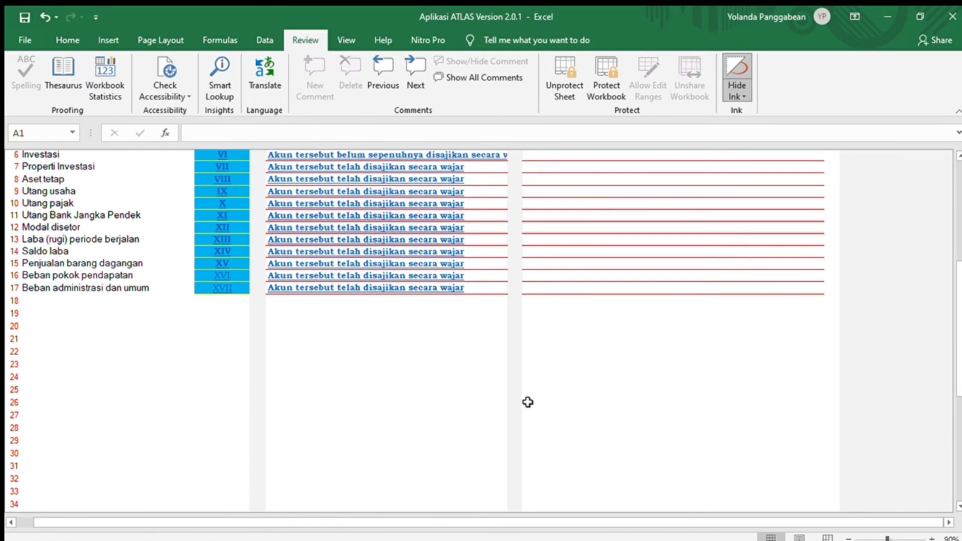
pyautogui.scroll(-1, 528, 402)
pyautogui.scroll(-2, 528, 403)
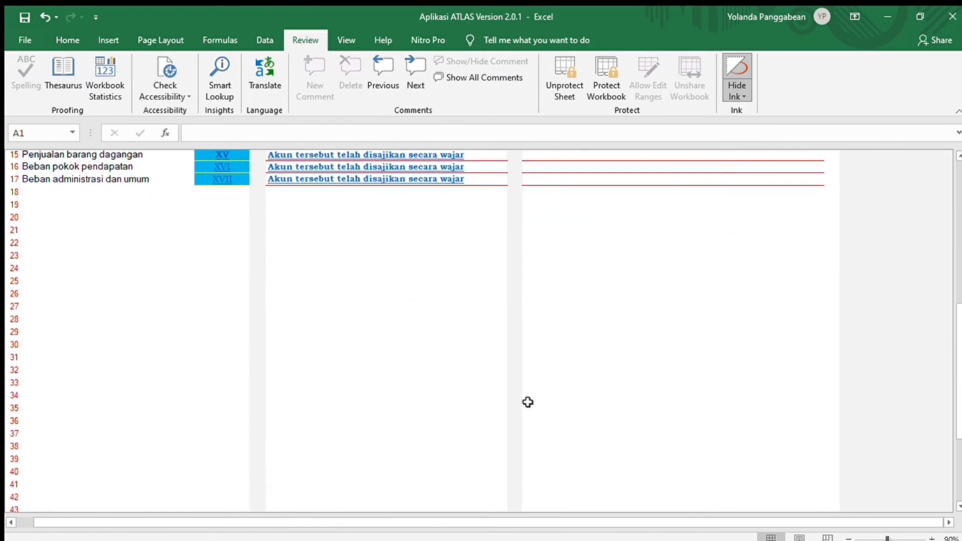
pyautogui.scroll(-3, 528, 402)
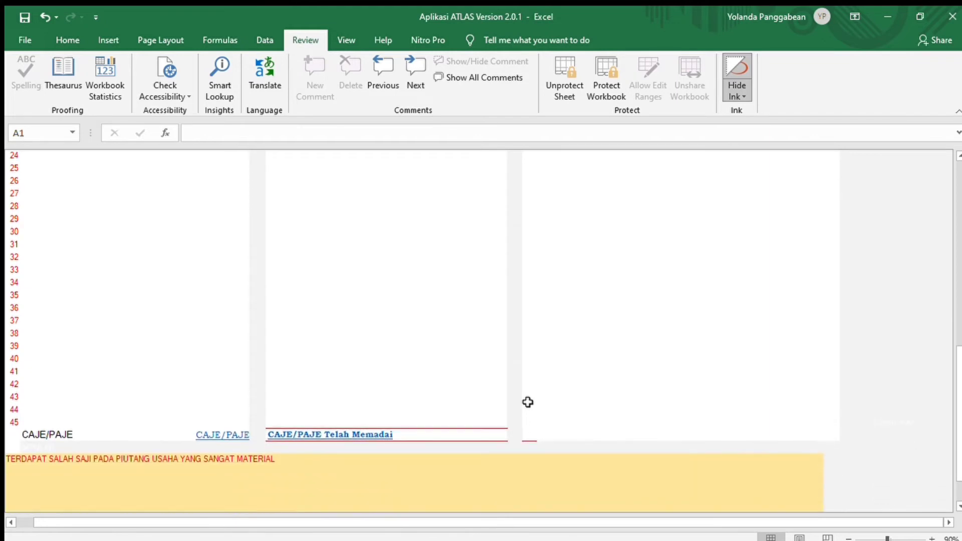
pyautogui.scroll(-3, 532, 400)
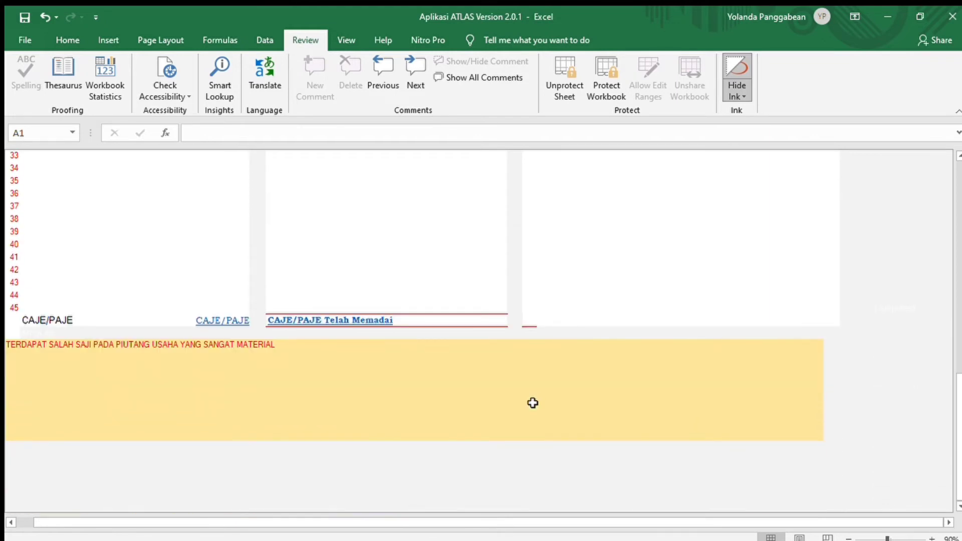
pyautogui.scroll(3, 533, 403)
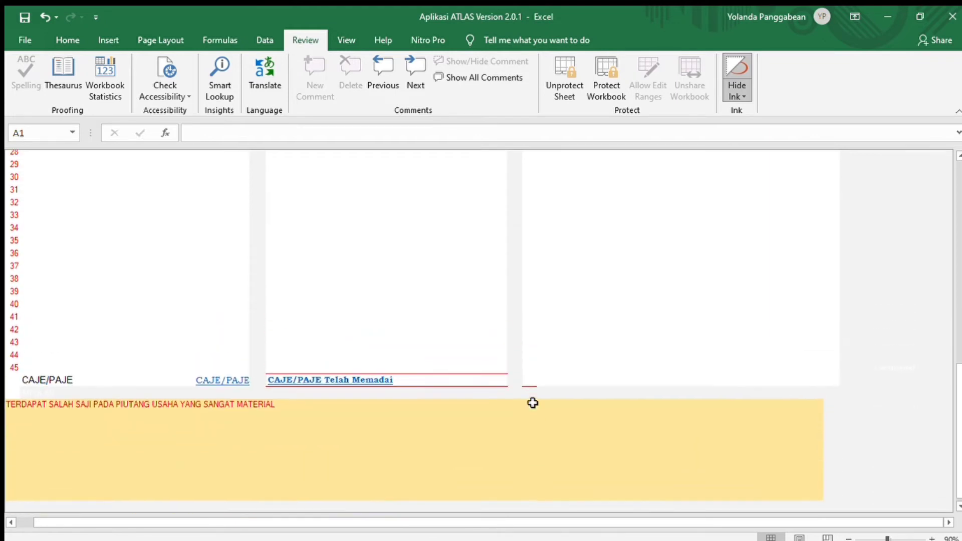
pyautogui.scroll(10, 532, 403)
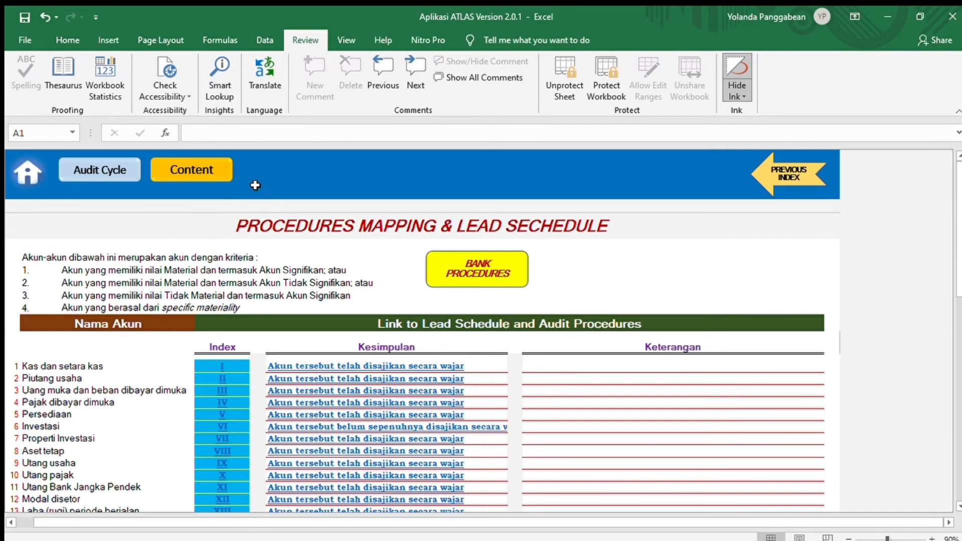
# Return to the Content sheet and open B250 Representasi Manajemen from the Risk Response section
pyautogui.click(213, 172)
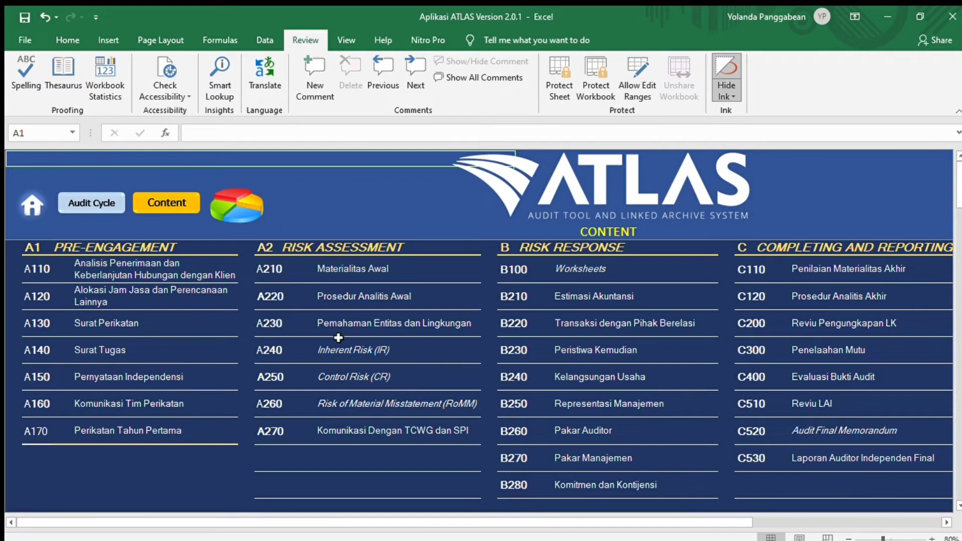
pyautogui.scroll(-1, 337, 326)
pyautogui.scroll(1, 351, 336)
pyautogui.click(514, 407)
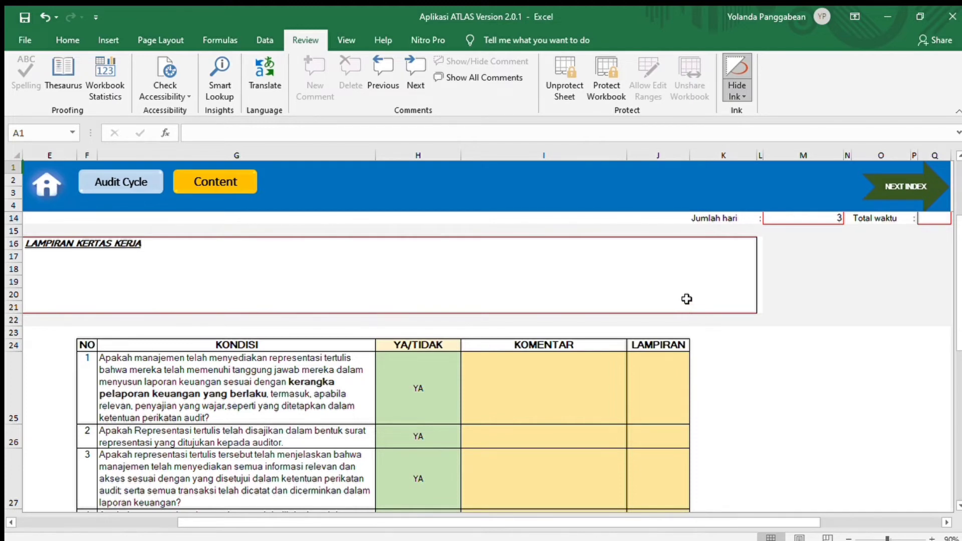
# Review B250's header details, Lampiran Kertas Kerja box and KONDISI questions, and select the YA/TIDAK answer cell for question 1
pyautogui.scroll(3, 684, 299)
pyautogui.scroll(-1, 685, 299)
pyautogui.scroll(1, 685, 299)
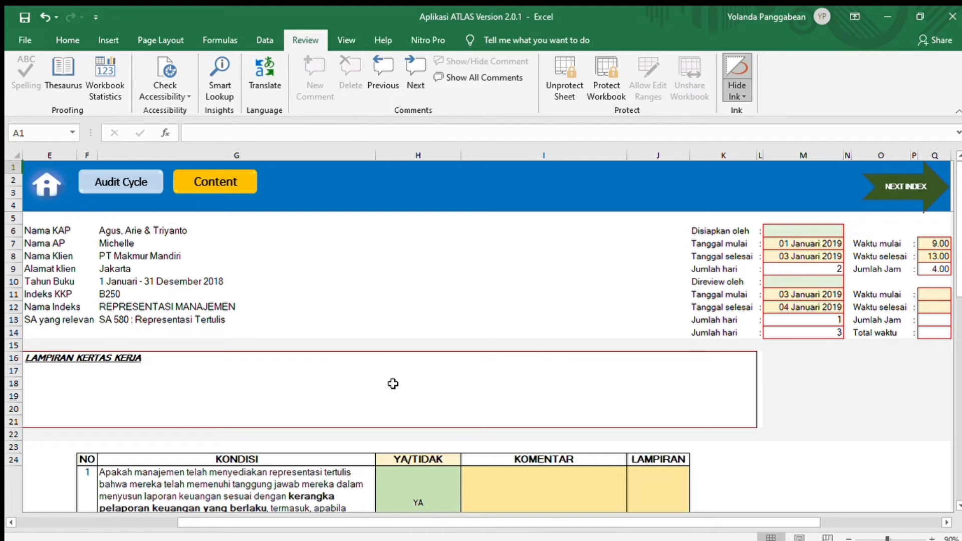
pyautogui.scroll(-4, 391, 396)
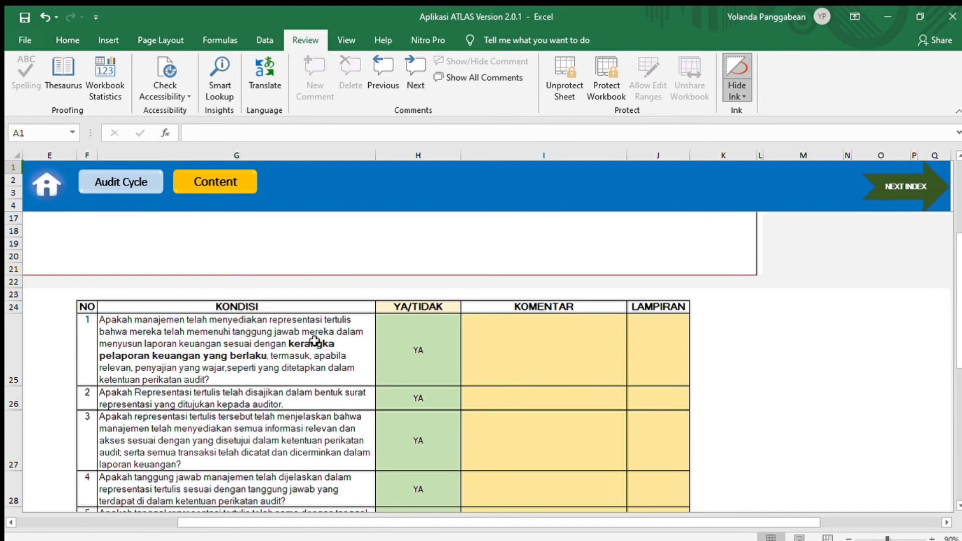
pyautogui.scroll(-3, 288, 381)
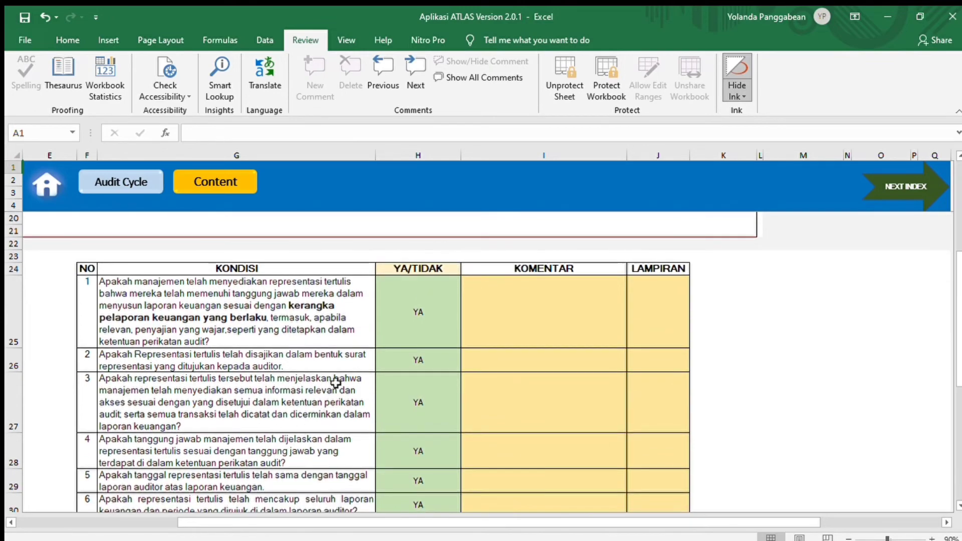
pyautogui.scroll(-2, 299, 354)
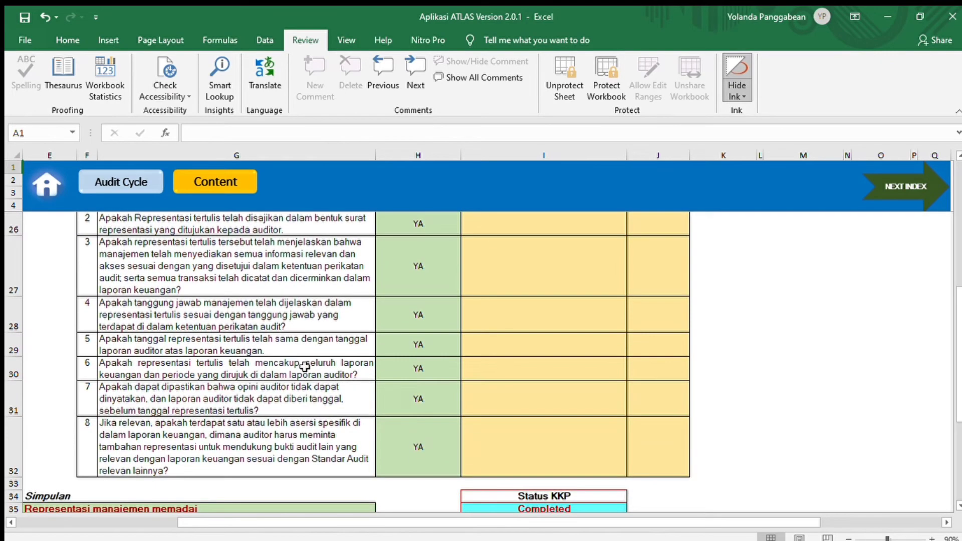
pyautogui.scroll(2, 306, 363)
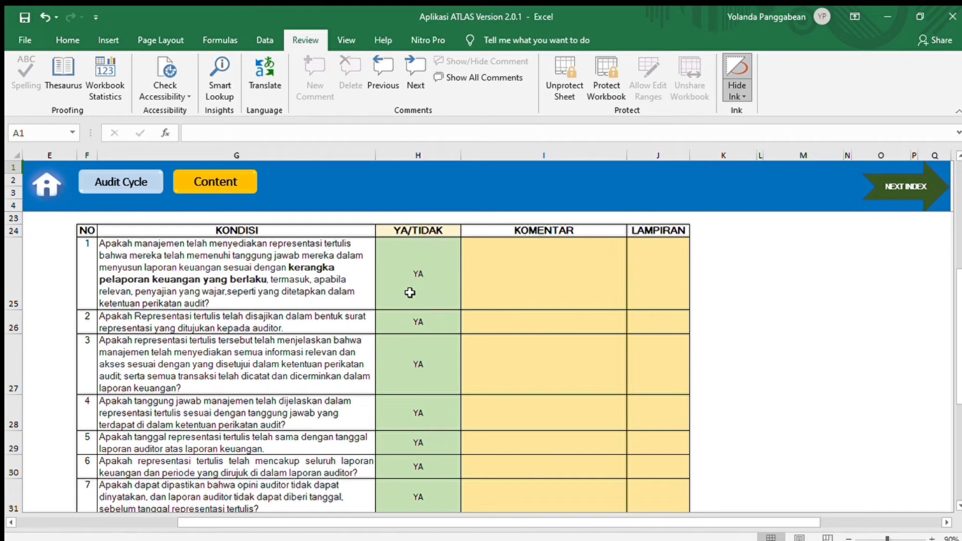
pyautogui.click(411, 295)
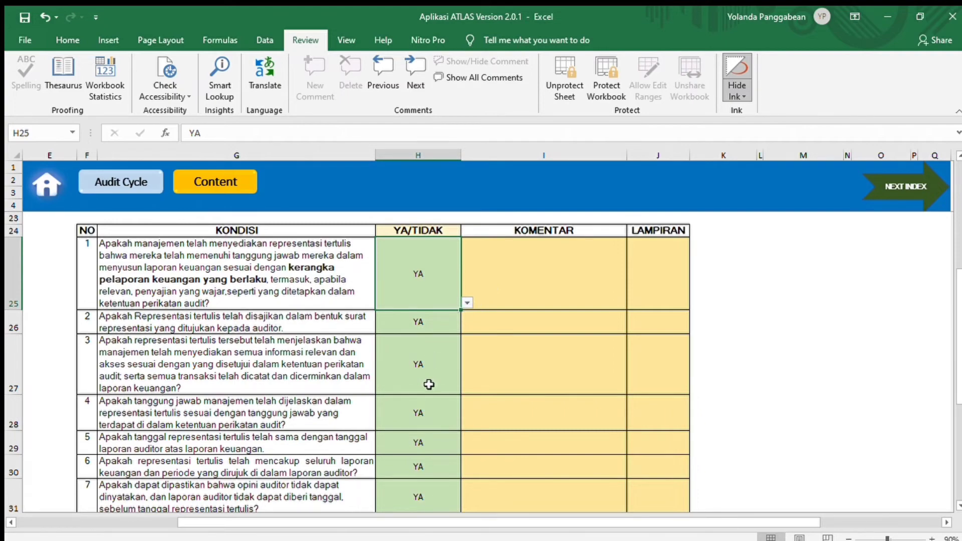
# Examine B250's Simpulan, Status KKP and the Catatan list of related SA standards, and return to the header
pyautogui.scroll(-1, 429, 381)
pyautogui.scroll(-1, 429, 385)
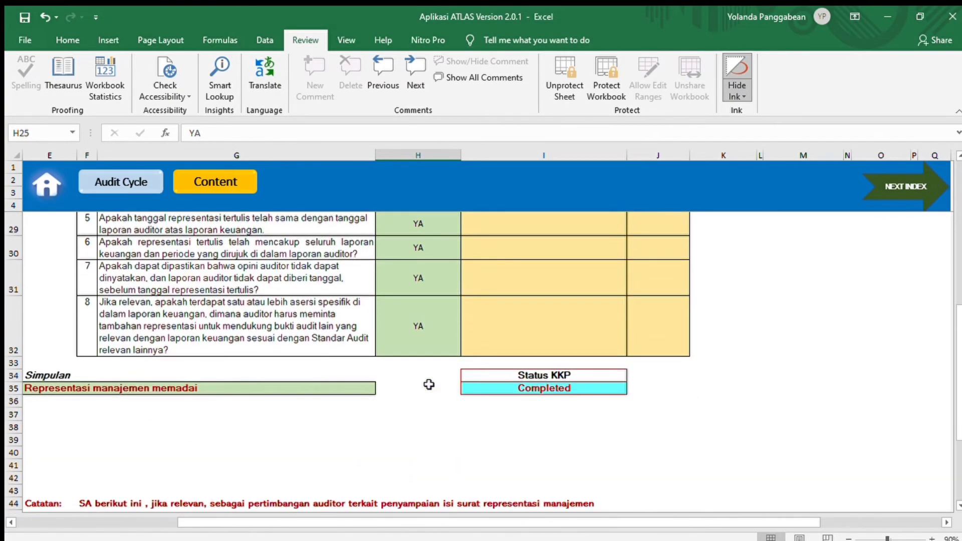
pyautogui.scroll(-2, 429, 385)
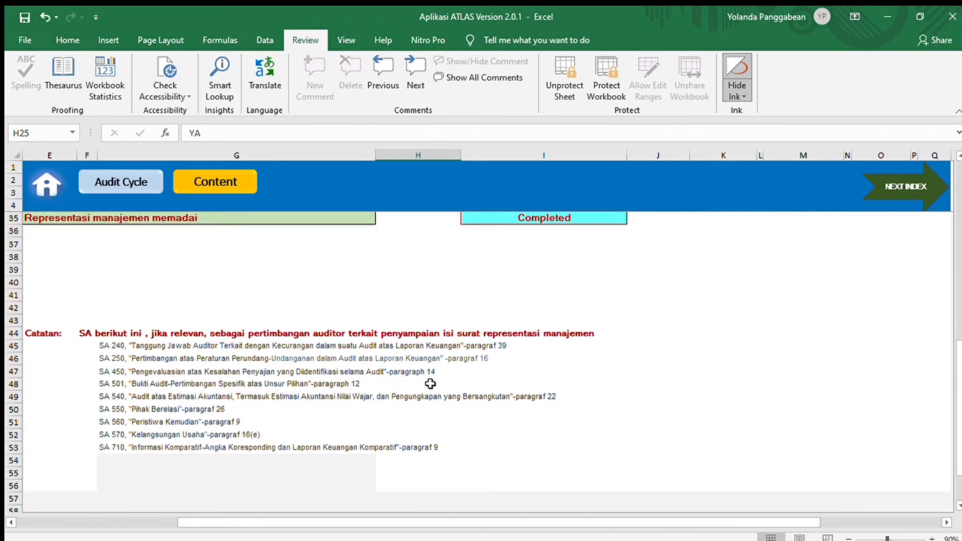
pyautogui.scroll(4, 430, 384)
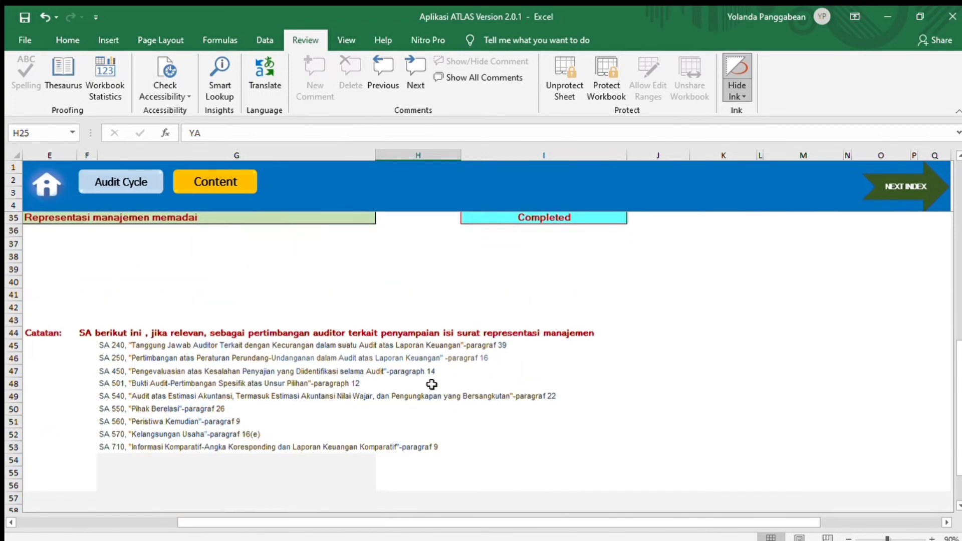
pyautogui.scroll(6, 433, 385)
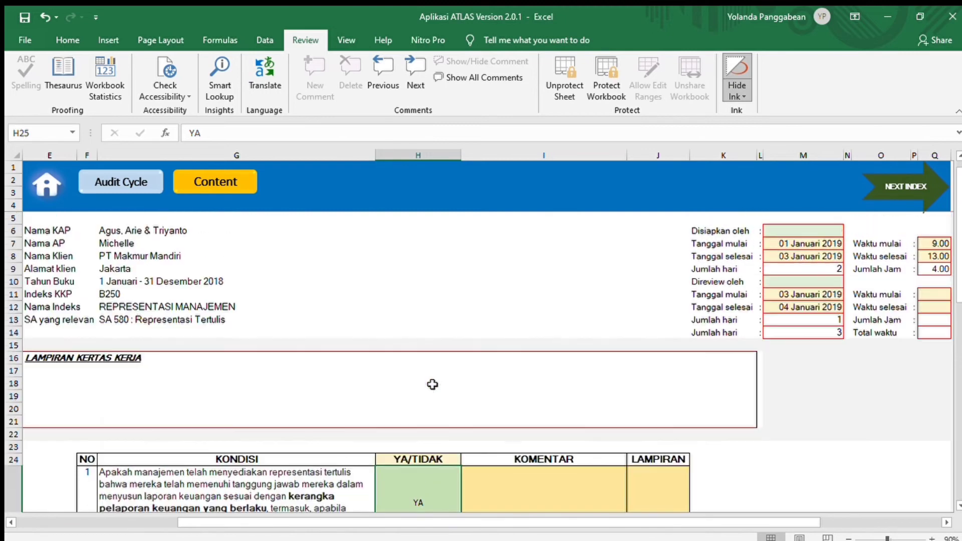
# Return to the Content sheet, open C110 Penilaian Materialitas Akhir, and review its audited, unaudited and interim materiality comparison and conclusion box
pyautogui.click(236, 190)
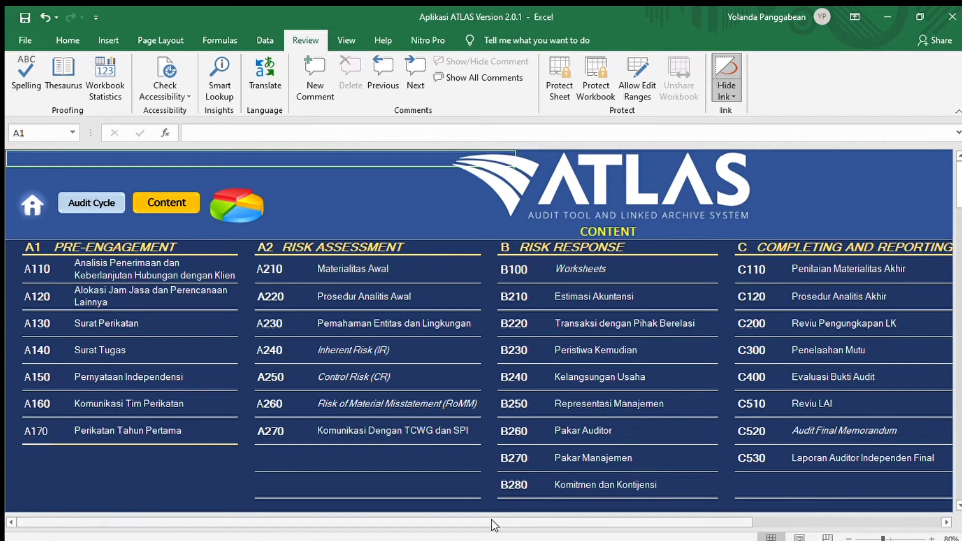
pyautogui.moveTo(494, 525); pyautogui.dragTo(716, 510)
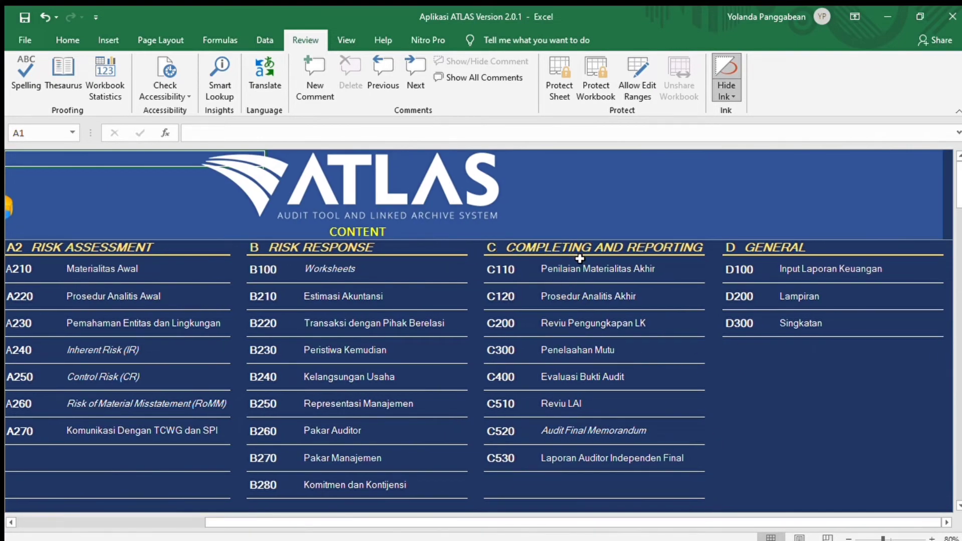
pyautogui.click(494, 275)
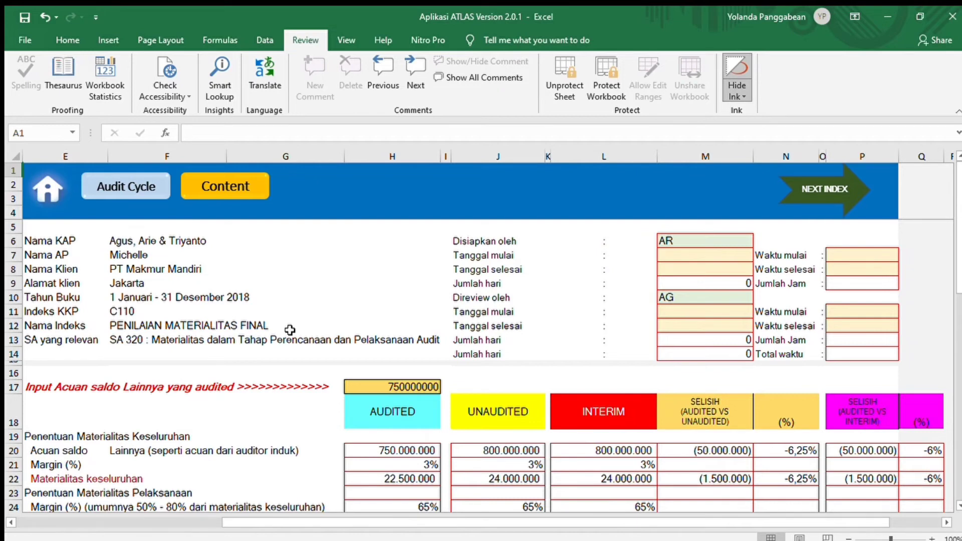
pyautogui.scroll(-6, 290, 330)
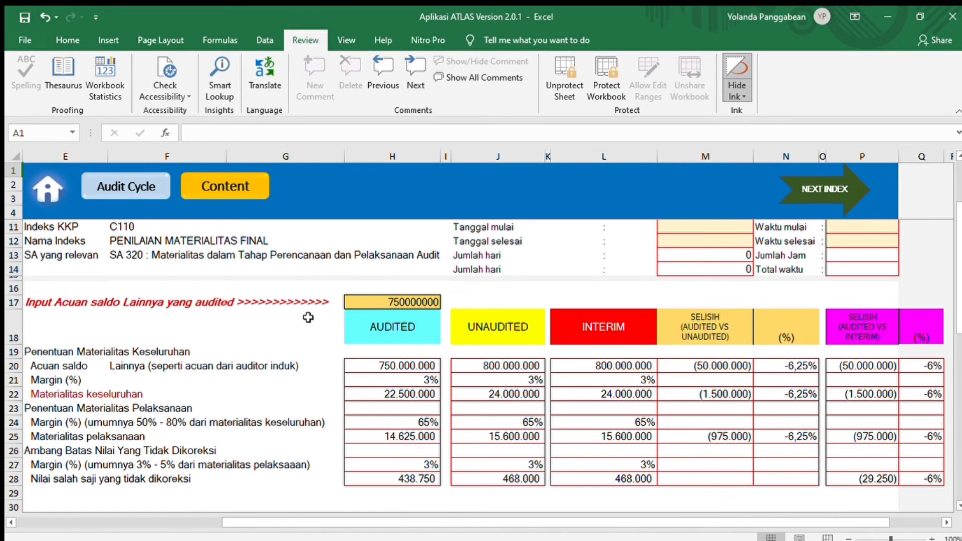
pyautogui.scroll(-1, 145, 429)
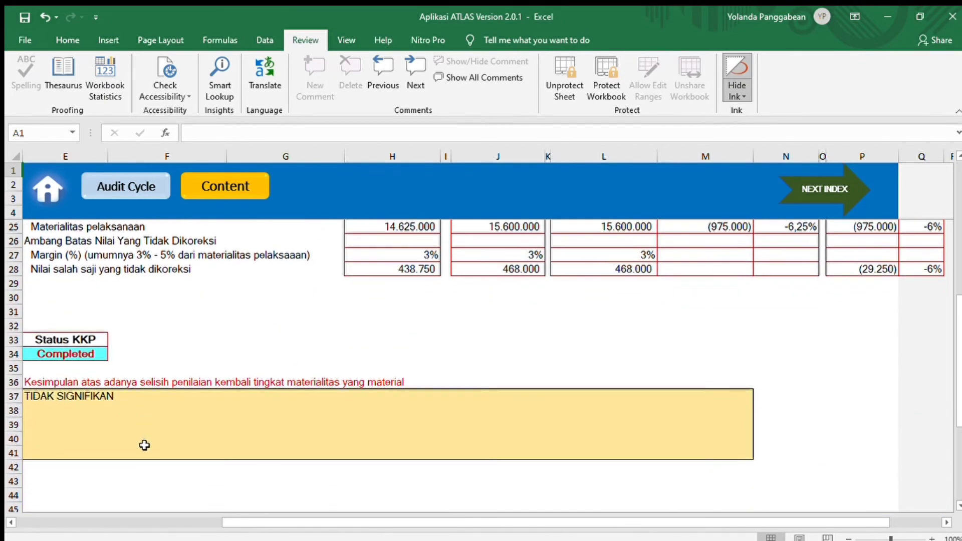
# Return to the Content sheet, open C200 Reviu Pengungkapan LK, and examine the disclosure checklist linked beside SAK yang digunakan
pyautogui.click(225, 186)
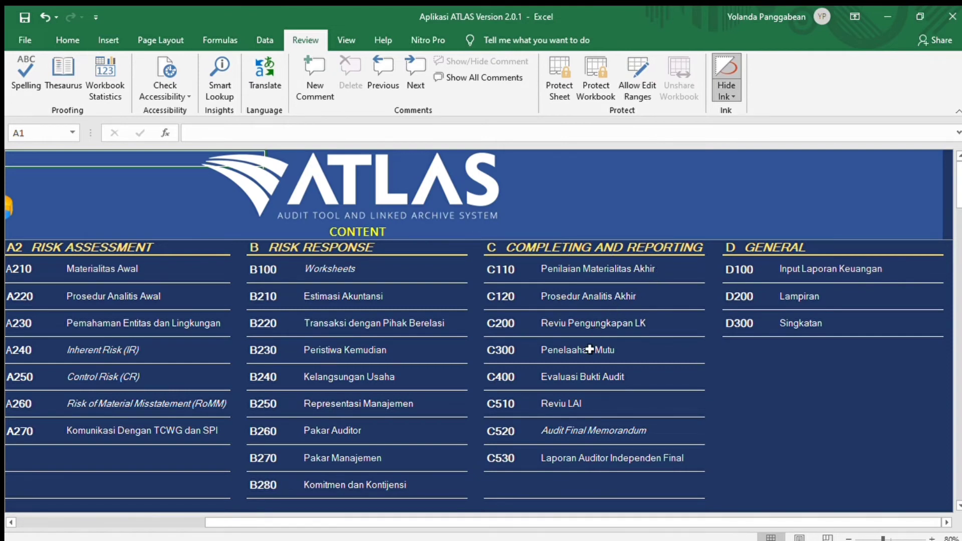
pyautogui.click(499, 326)
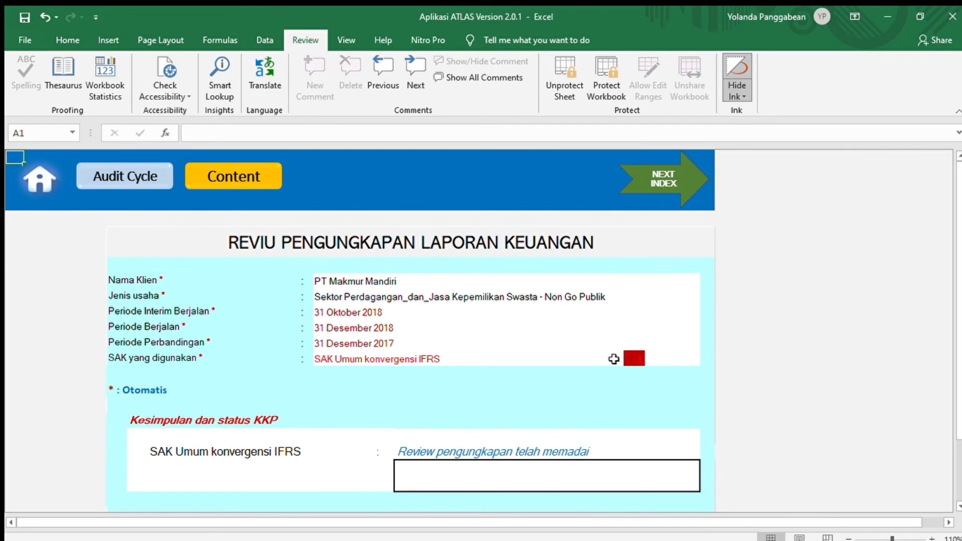
pyautogui.click(636, 359)
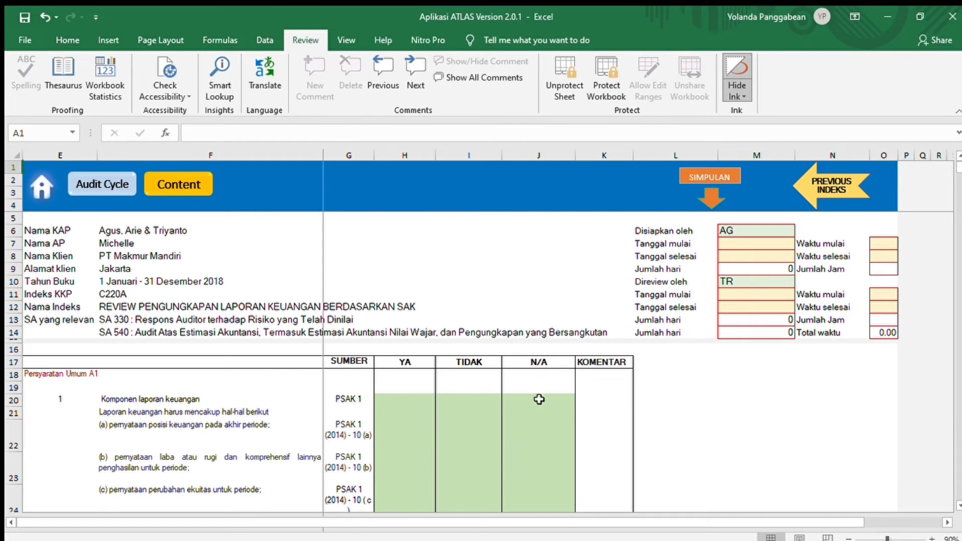
pyautogui.scroll(-3, 538, 399)
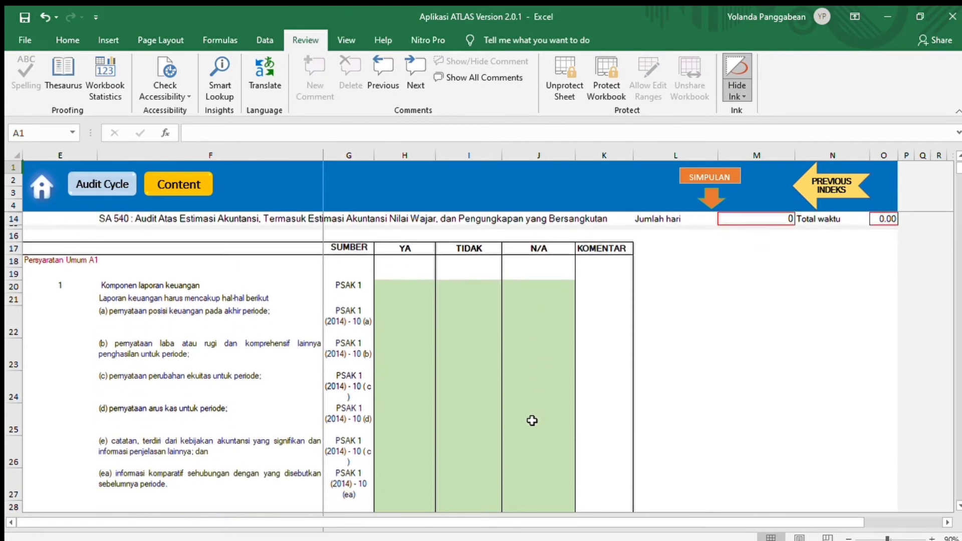
pyautogui.scroll(-3, 532, 421)
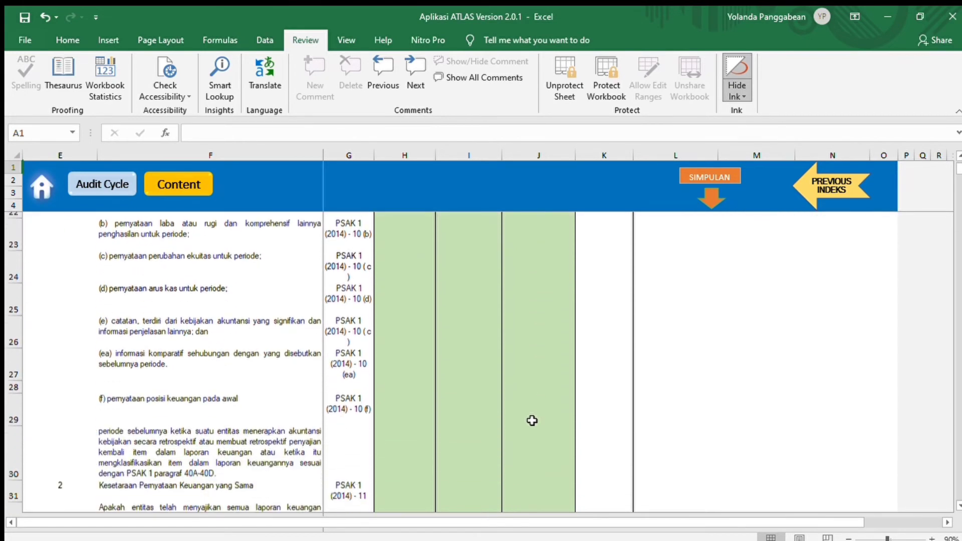
pyautogui.scroll(-2, 532, 420)
pyautogui.scroll(4, 532, 421)
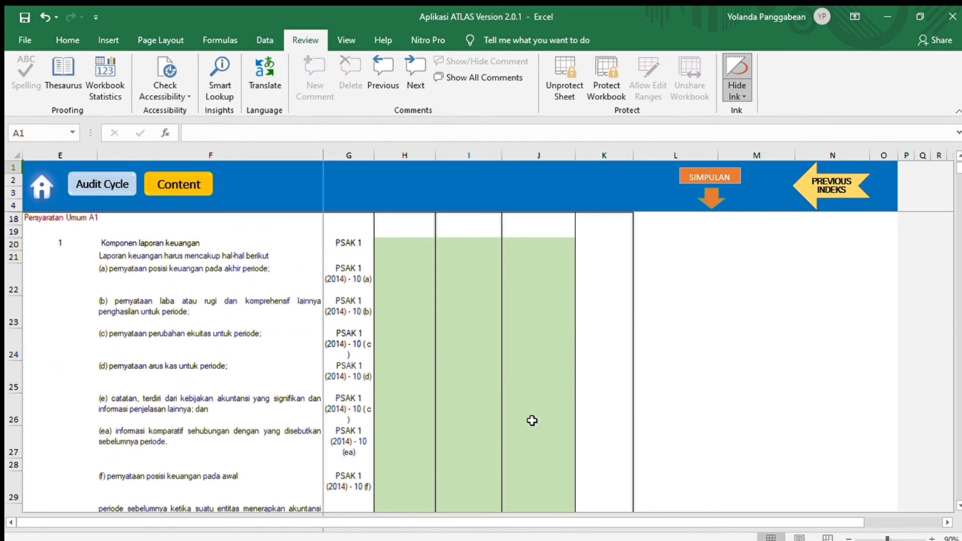
pyautogui.scroll(5, 531, 421)
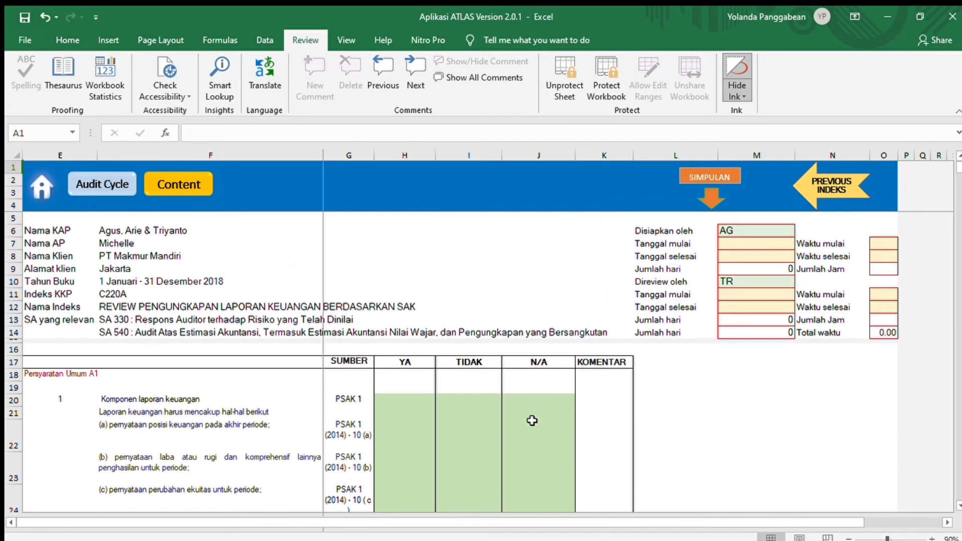
# Go back to the C200 overview and review its Kesimpulan dan status KKP section
pyautogui.click(811, 194)
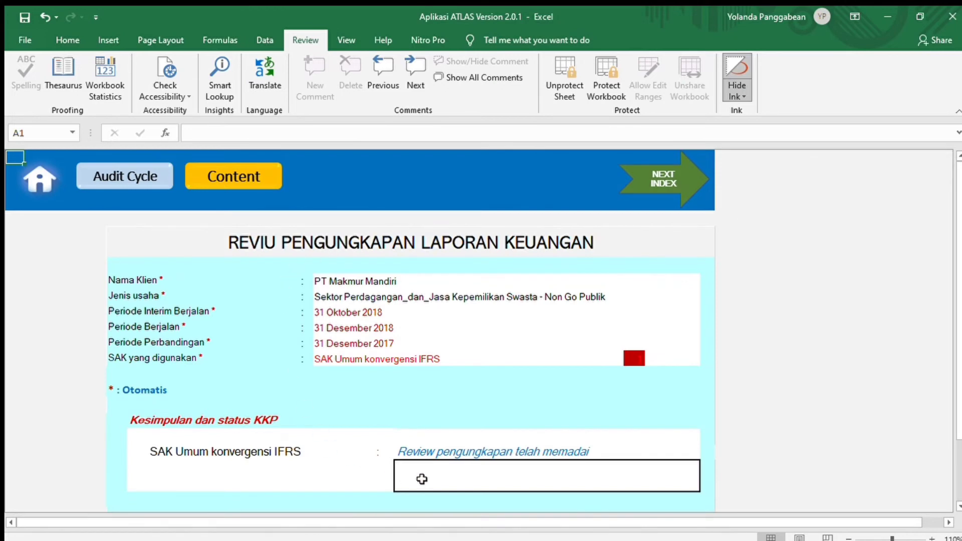
pyautogui.scroll(-3, 517, 427)
pyautogui.scroll(3, 515, 424)
# Return to the Content sheet and open C300 Penelaahan Mutu from the Completing and Reporting section
pyautogui.click(242, 184)
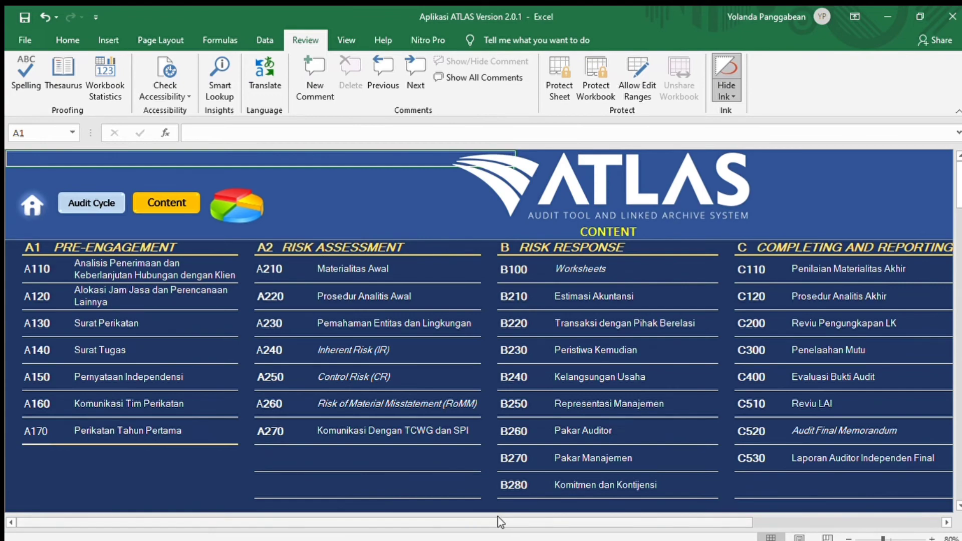
pyautogui.moveTo(498, 519); pyautogui.dragTo(650, 516)
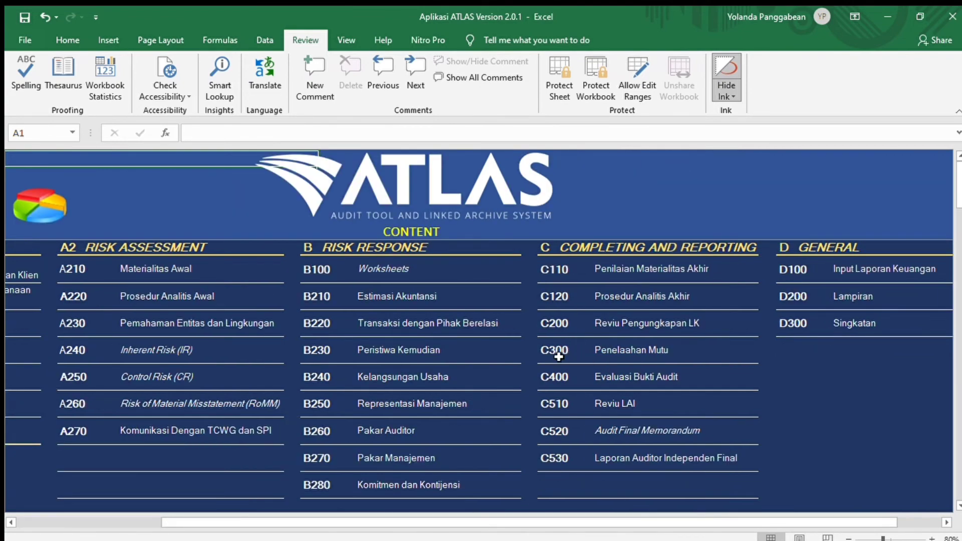
pyautogui.click(547, 354)
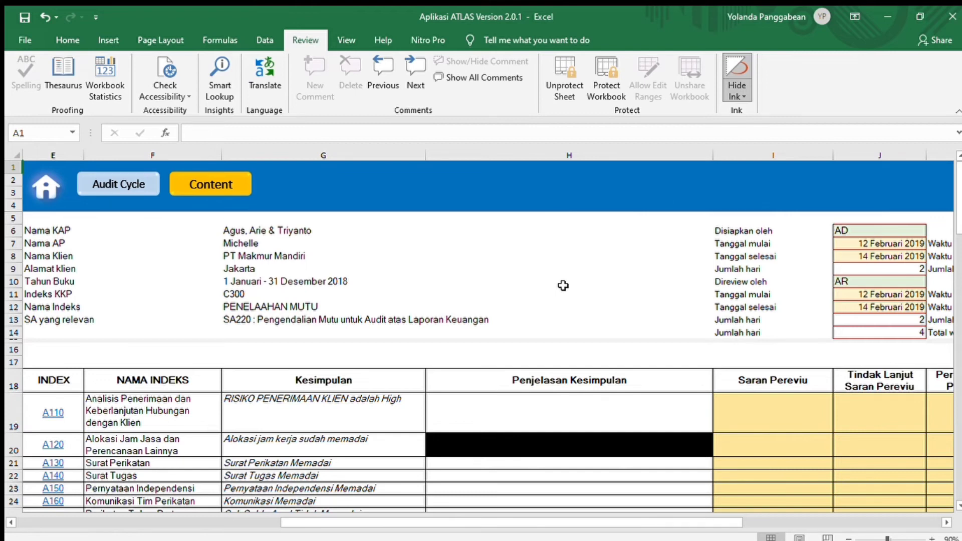
# Examine C300's index conclusions, explanations and reviewer suggestion columns, along with its overall Kesimpulan, Status KKP and Lampiran Kertas Kerja box
pyautogui.scroll(-1, 466, 406)
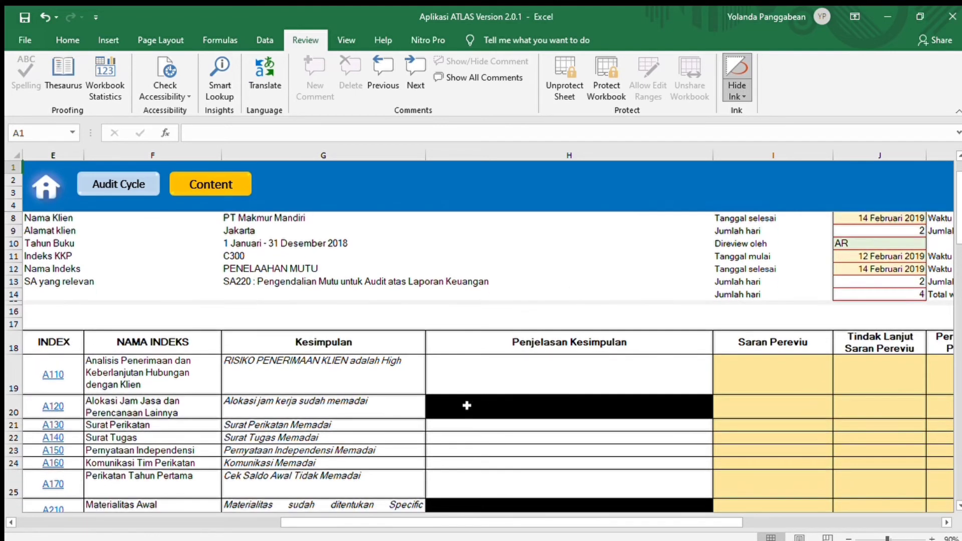
pyautogui.scroll(-2, 466, 405)
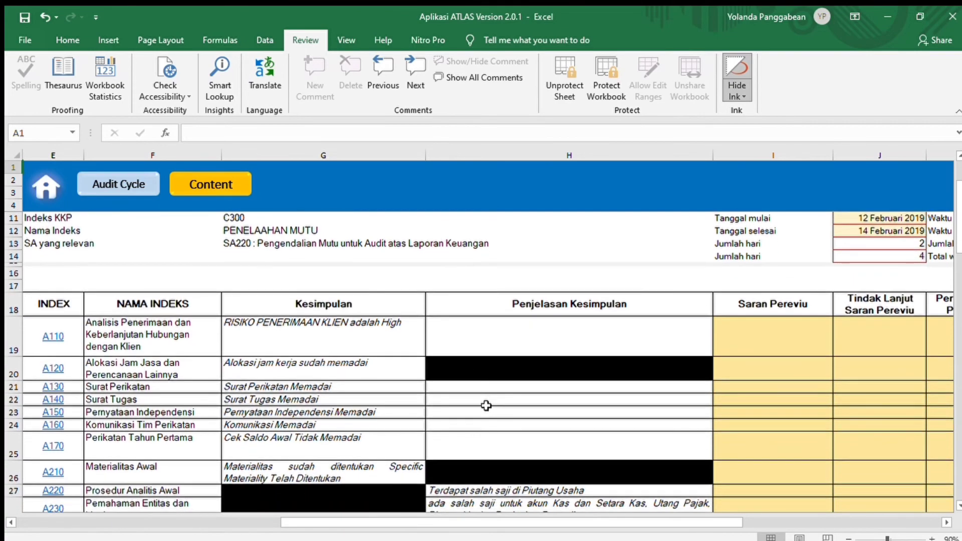
pyautogui.scroll(-2, 497, 403)
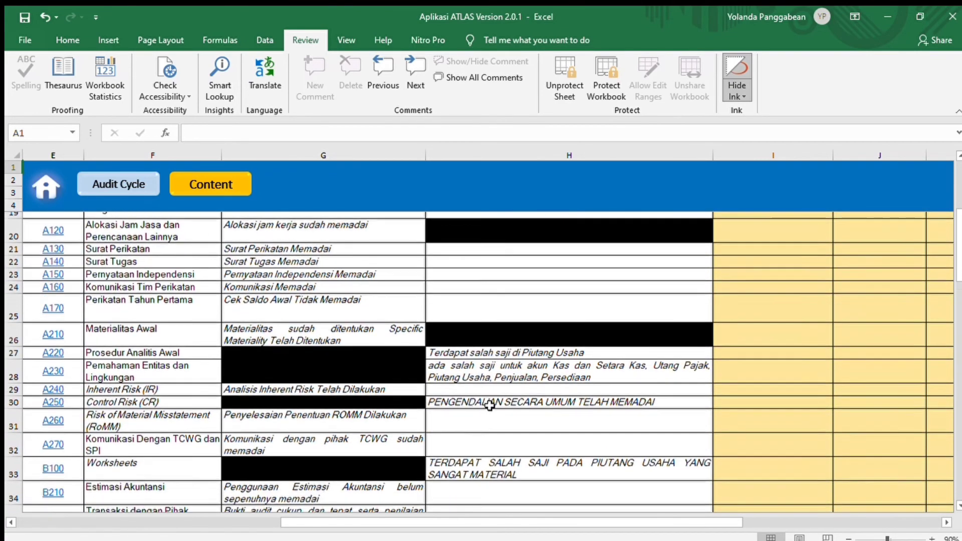
pyautogui.scroll(-2, 493, 408)
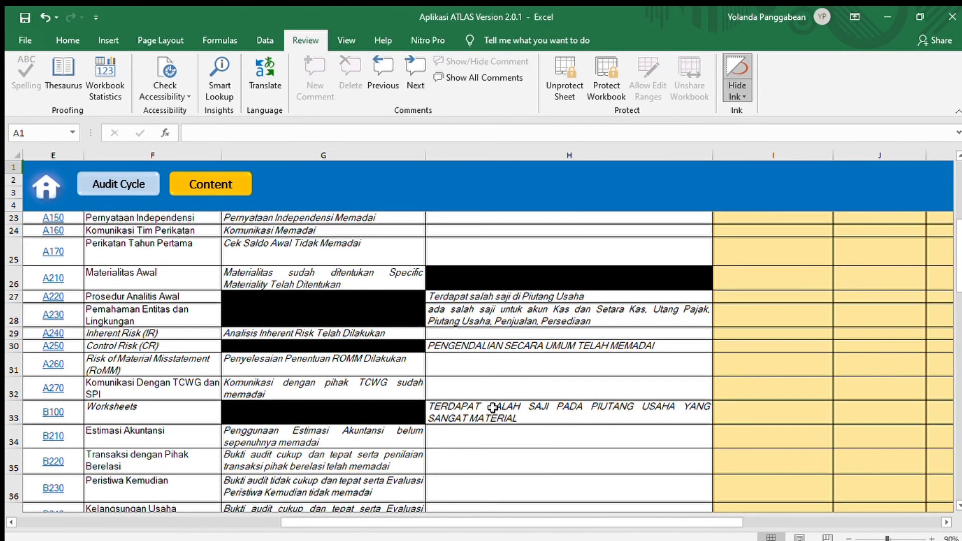
pyautogui.scroll(-3, 492, 408)
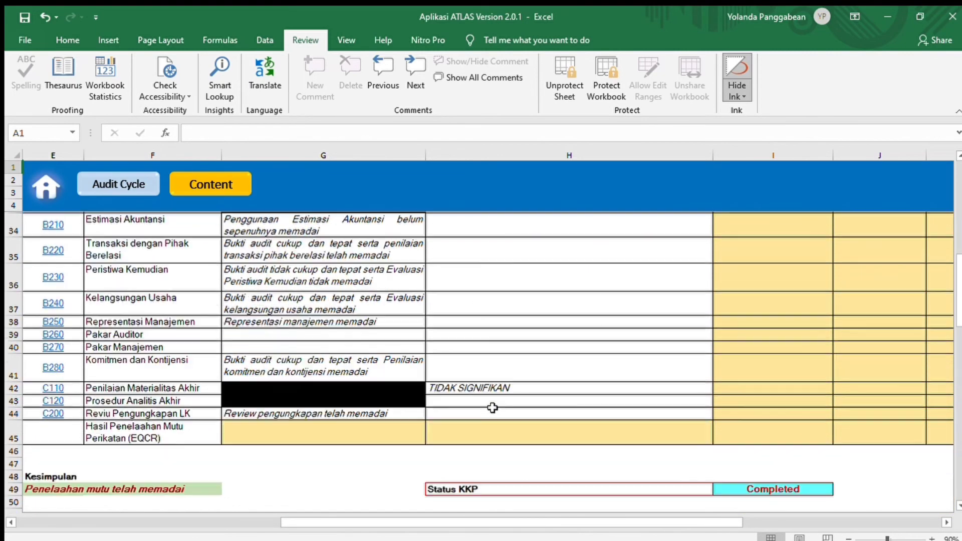
pyautogui.scroll(-1, 492, 408)
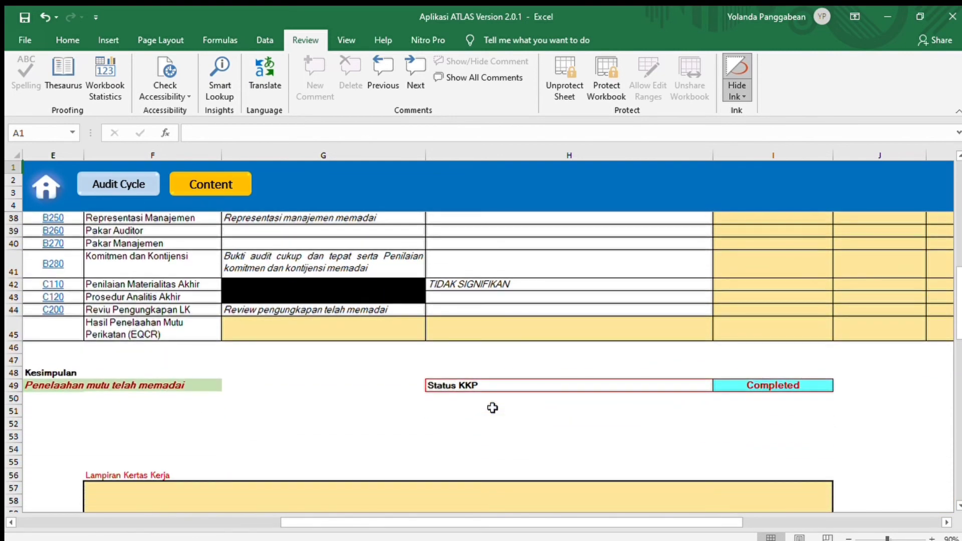
pyautogui.scroll(-2, 492, 407)
pyautogui.scroll(9, 493, 408)
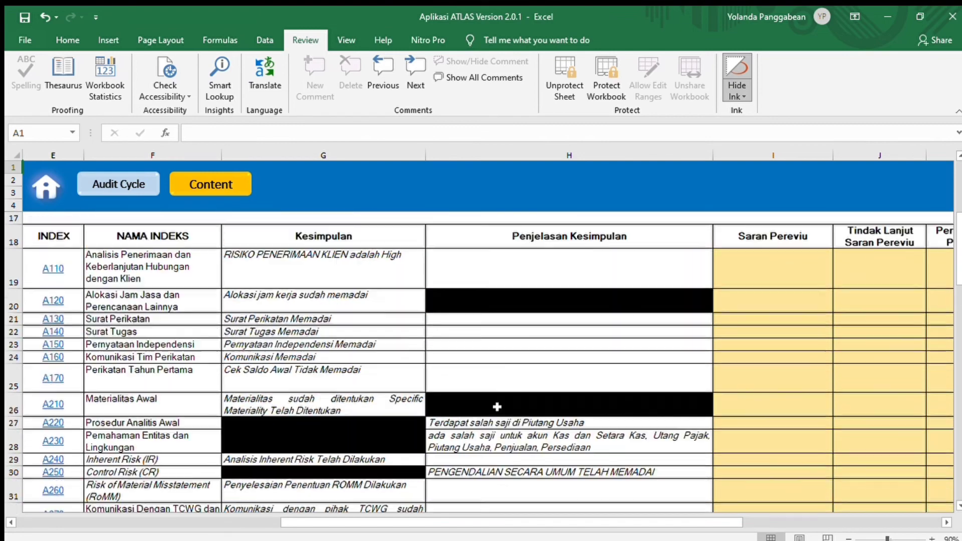
pyautogui.scroll(4, 497, 407)
# Return to the Content sheet and open C510 Reviu LAI from the Completing and Reporting section
pyautogui.hotkey('ctrl', 'pageup')
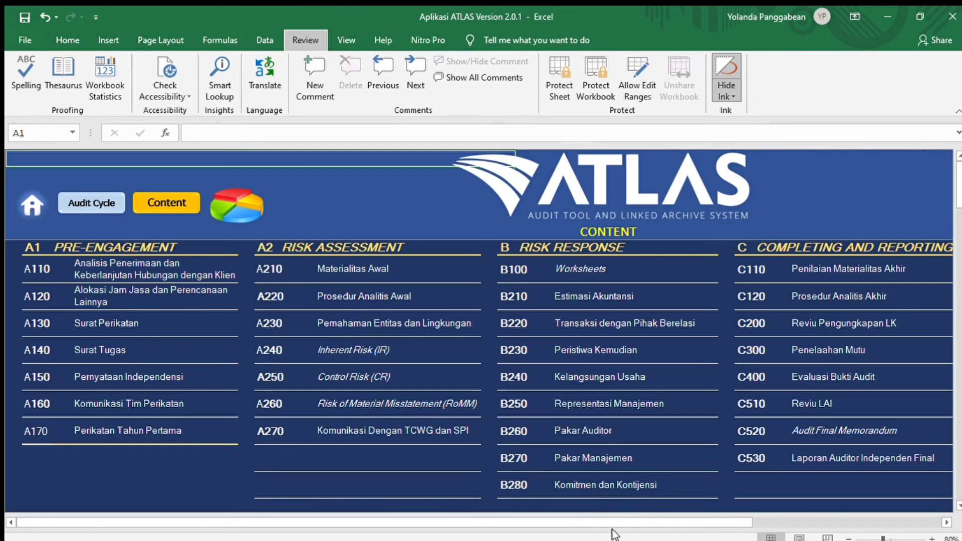
pyautogui.moveTo(606, 522); pyautogui.dragTo(663, 521)
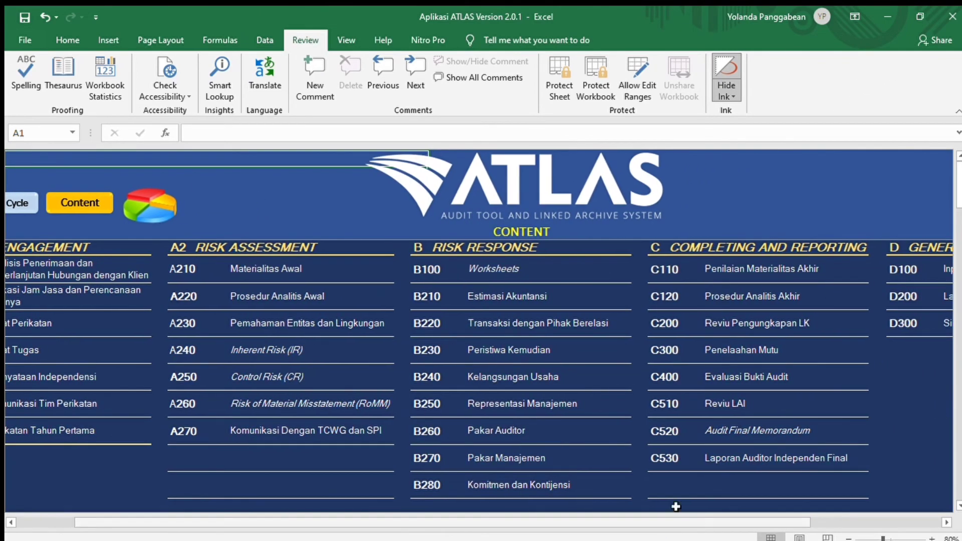
pyautogui.click(663, 405)
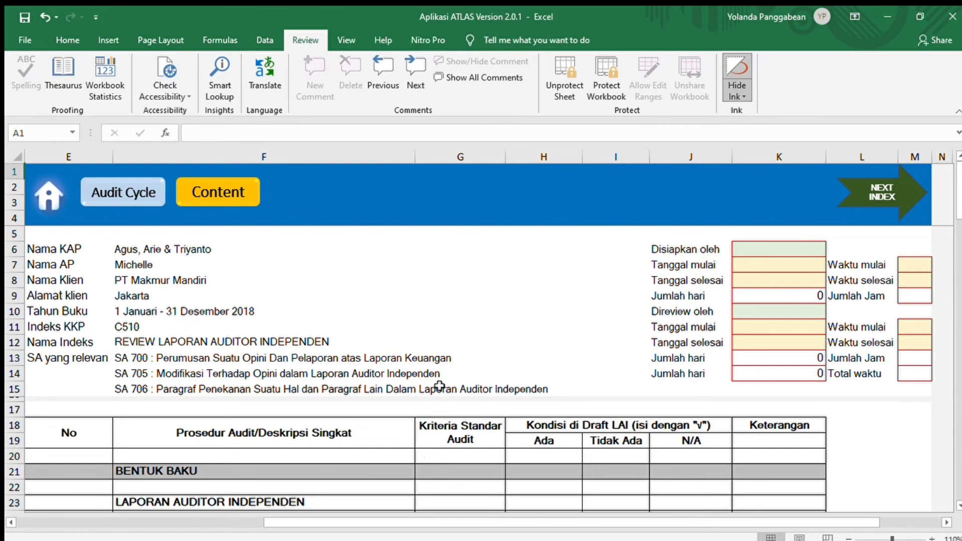
# Examine C510's auditor report checklist, from Bentuk Baku through Modifikasi Laporan Auditor and Penekanan Suatu Hal, plus its Kesimpulan and Status KKP
pyautogui.scroll(-4, 439, 384)
pyautogui.scroll(-7, 439, 383)
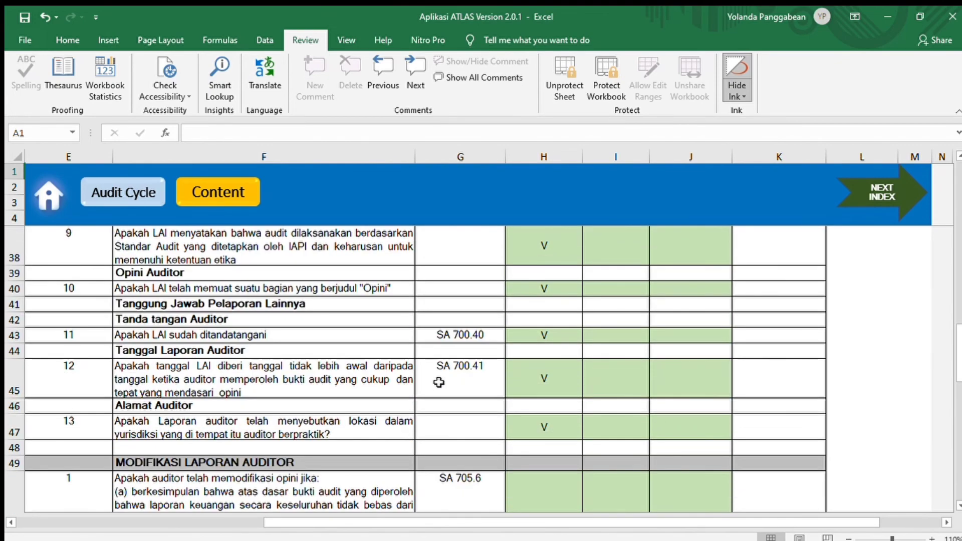
pyautogui.scroll(-7, 439, 382)
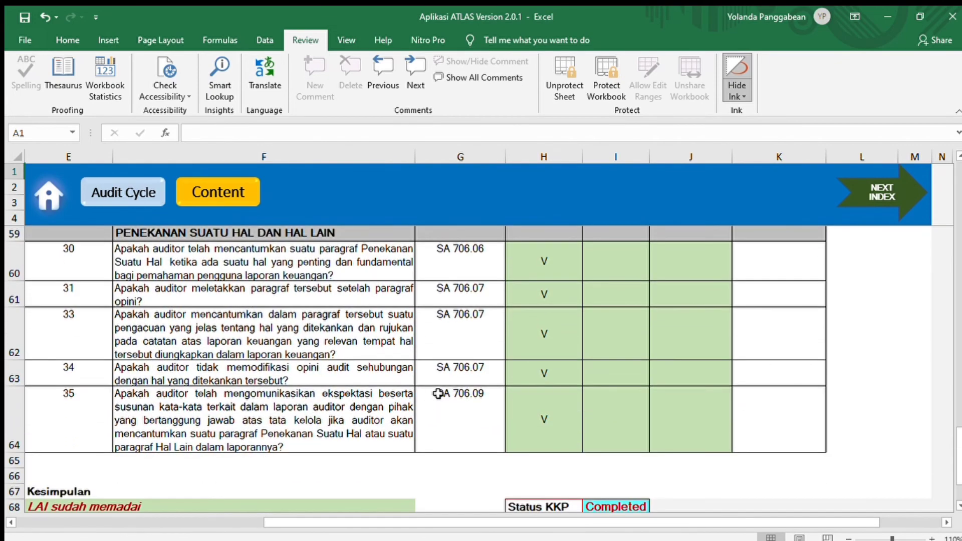
pyautogui.scroll(-3, 439, 393)
pyautogui.scroll(3, 482, 415)
pyautogui.scroll(-2, 480, 415)
pyautogui.scroll(8, 481, 415)
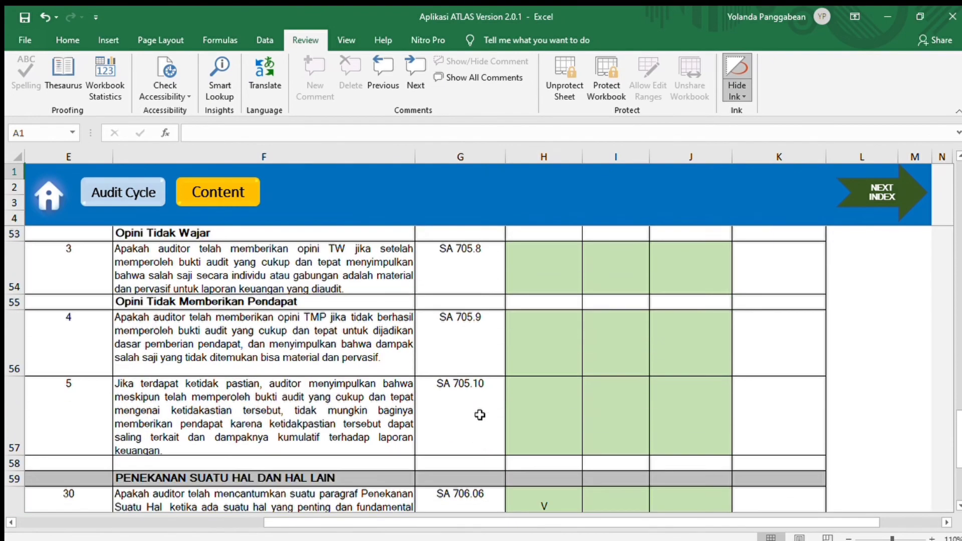
pyautogui.scroll(11, 480, 415)
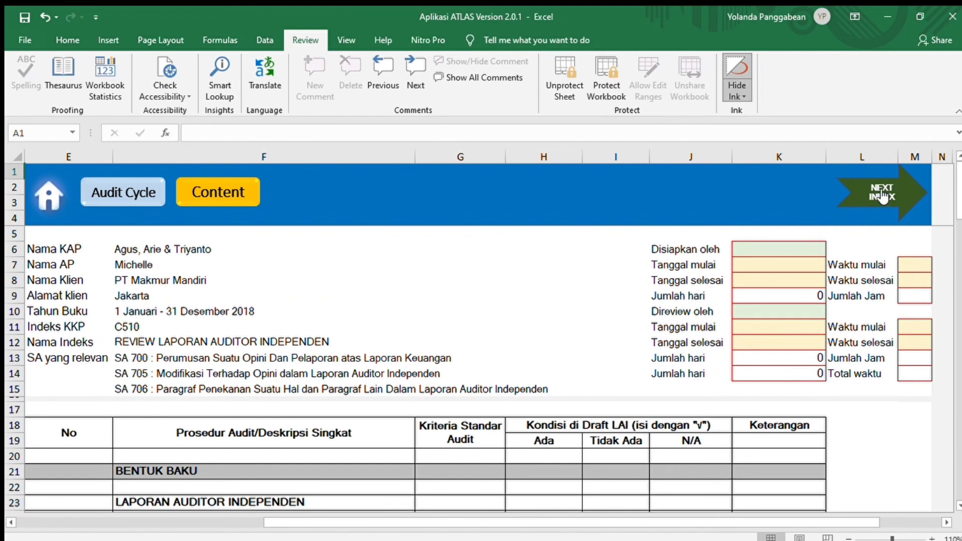
# Go to the next index, C520 Audit Final Memorandum, and examine its Deskripsi, Referensi and Hasil Analisis table and Kesimpulan section
pyautogui.click(882, 197)
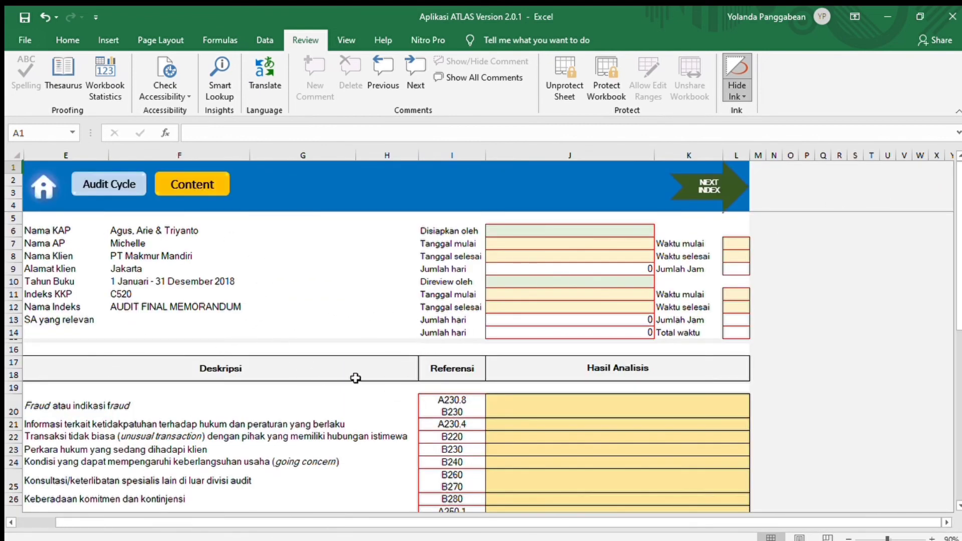
pyautogui.scroll(-1, 355, 379)
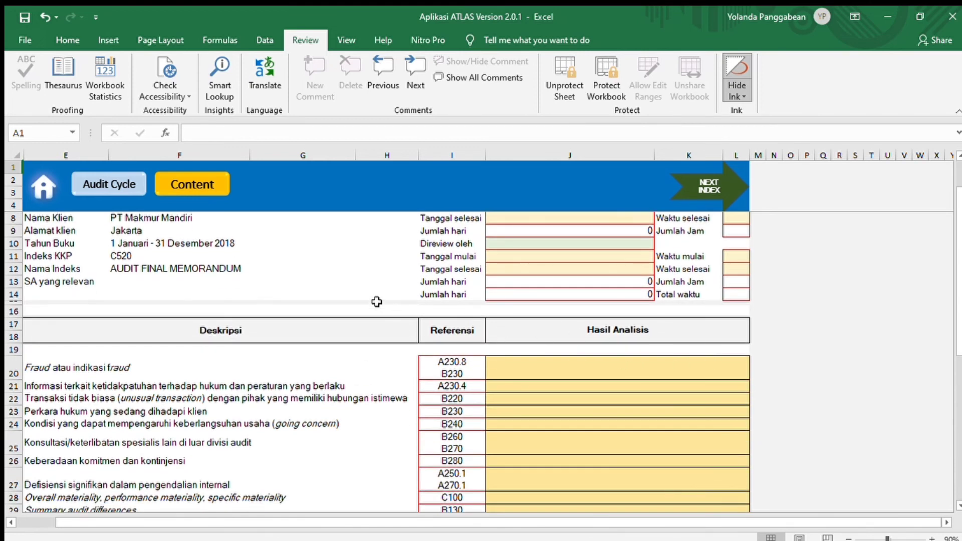
pyautogui.scroll(1, 377, 302)
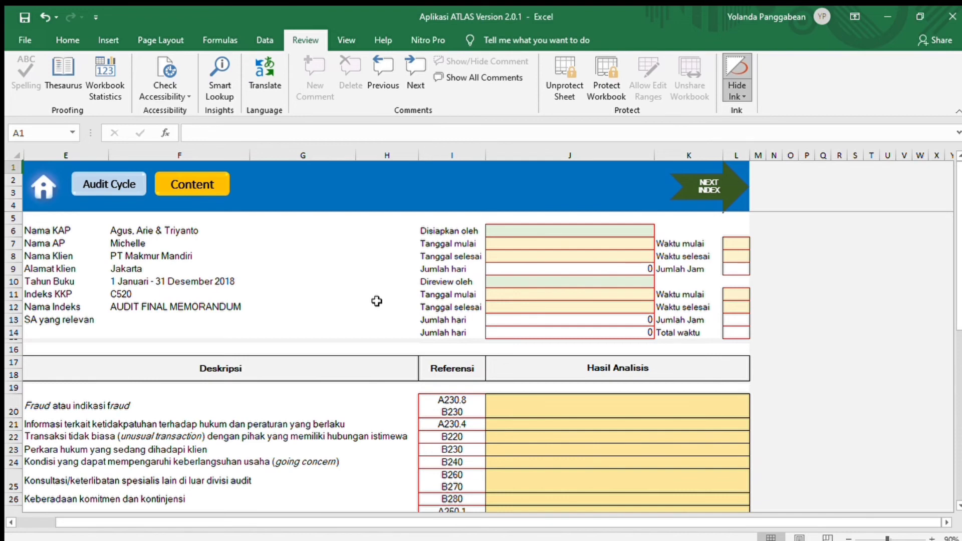
pyautogui.scroll(-2, 376, 311)
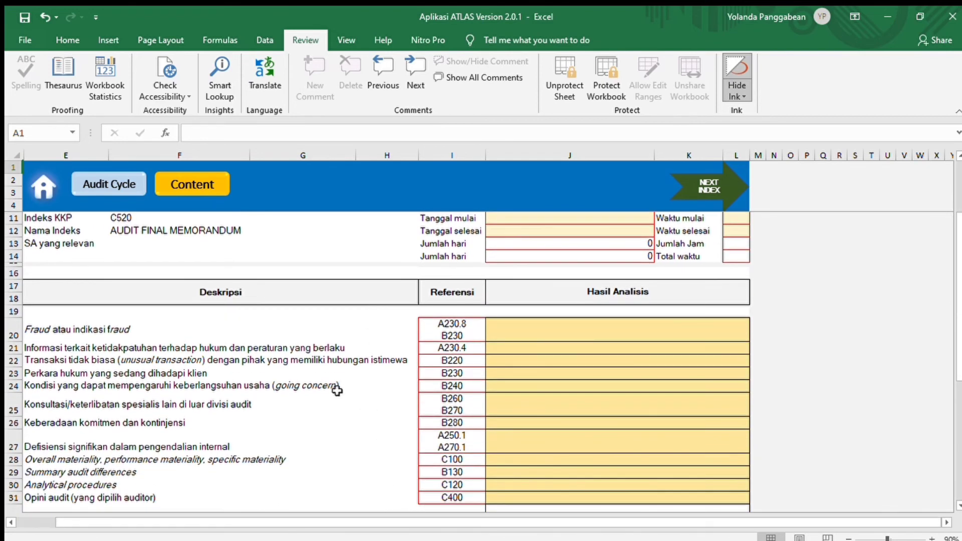
pyautogui.scroll(-7, 337, 391)
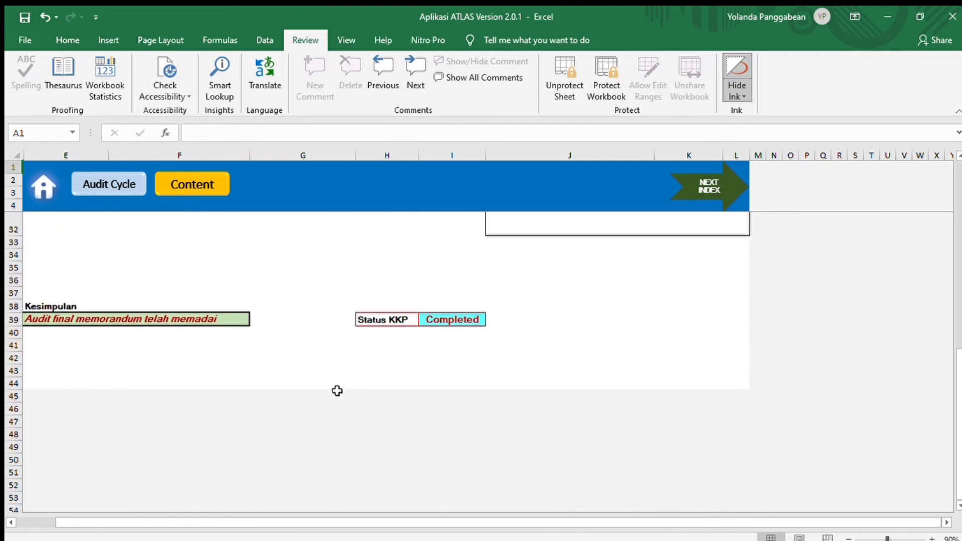
pyautogui.scroll(1, 336, 391)
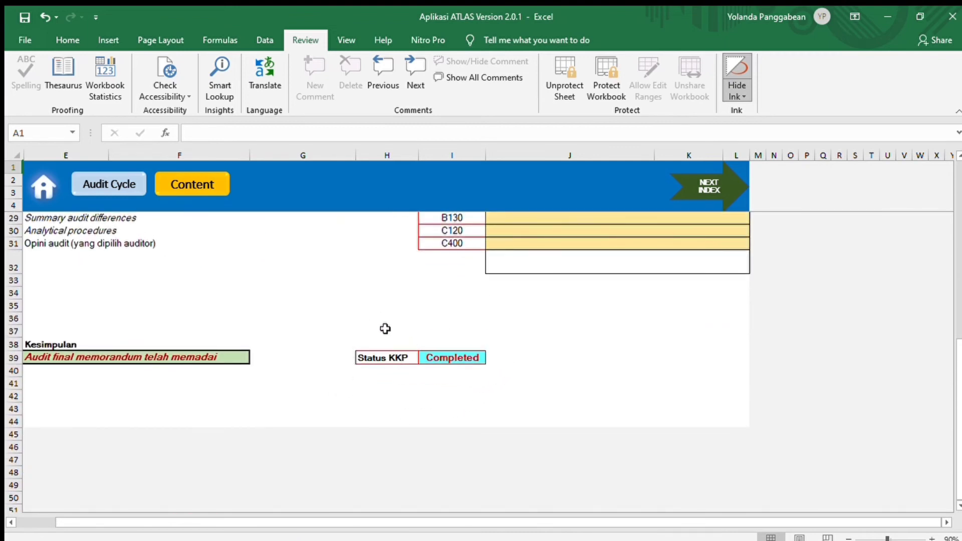
pyautogui.scroll(1, 389, 433)
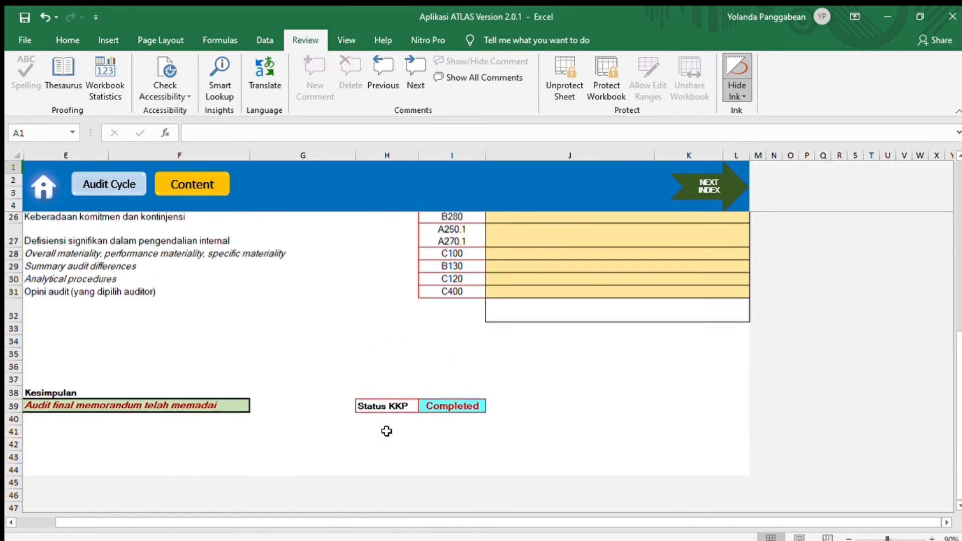
pyautogui.scroll(6, 386, 432)
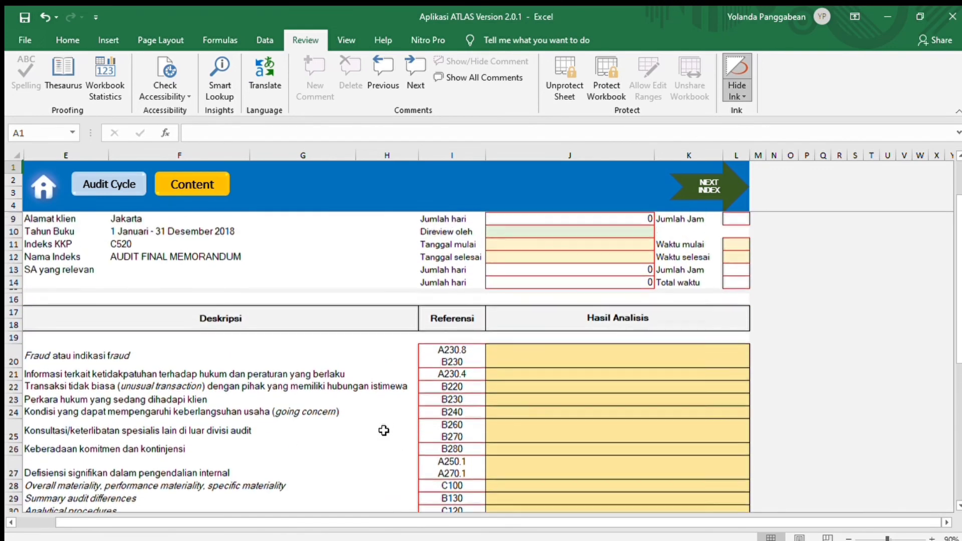
pyautogui.scroll(2, 384, 430)
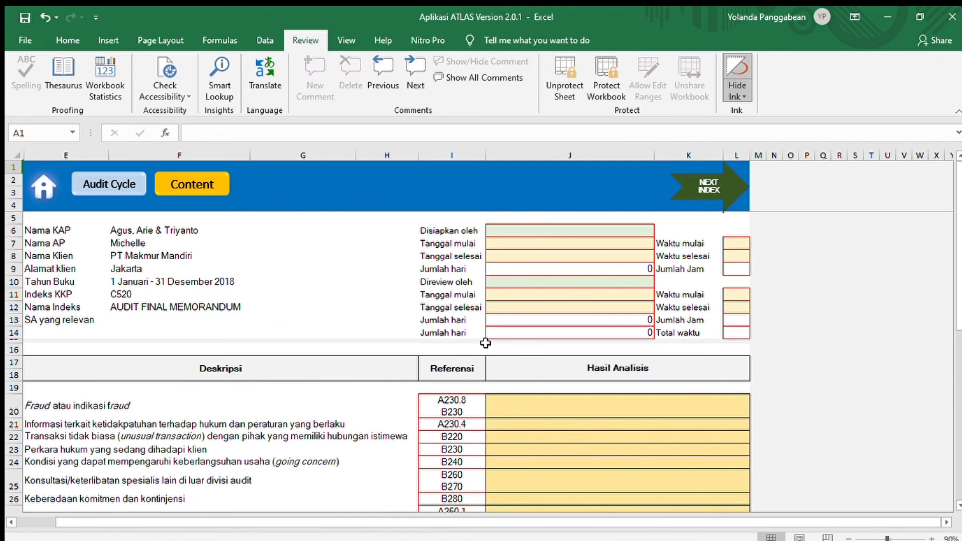
# Go to the next index, C530, and examine the Laporan Auditor Independen details from Nomor LAI to Contoh Format Opini
pyautogui.click(703, 191)
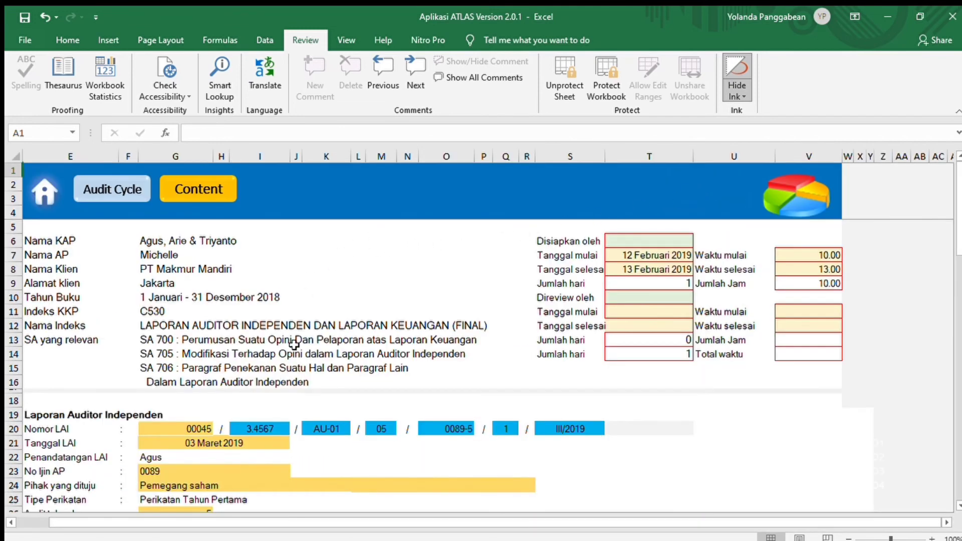
pyautogui.scroll(-1, 296, 343)
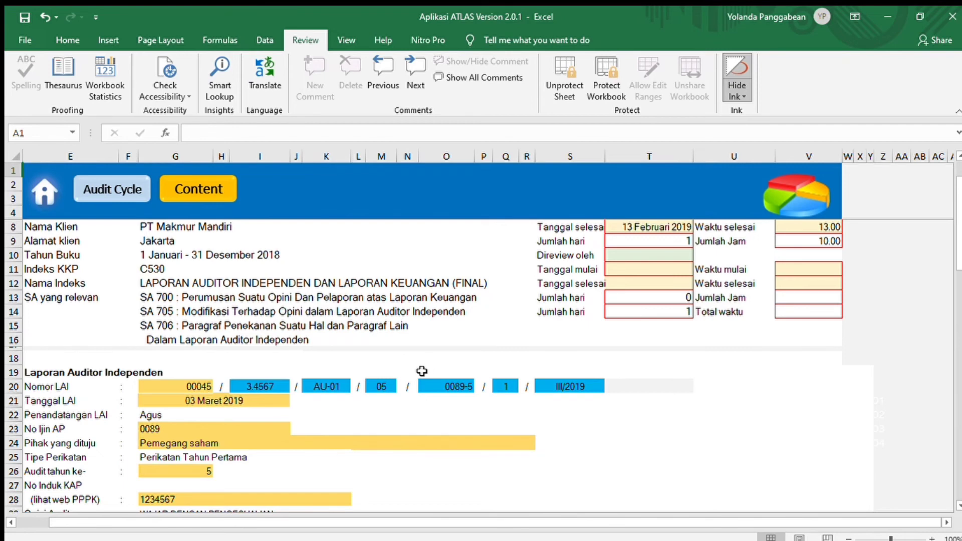
pyautogui.scroll(-1, 422, 372)
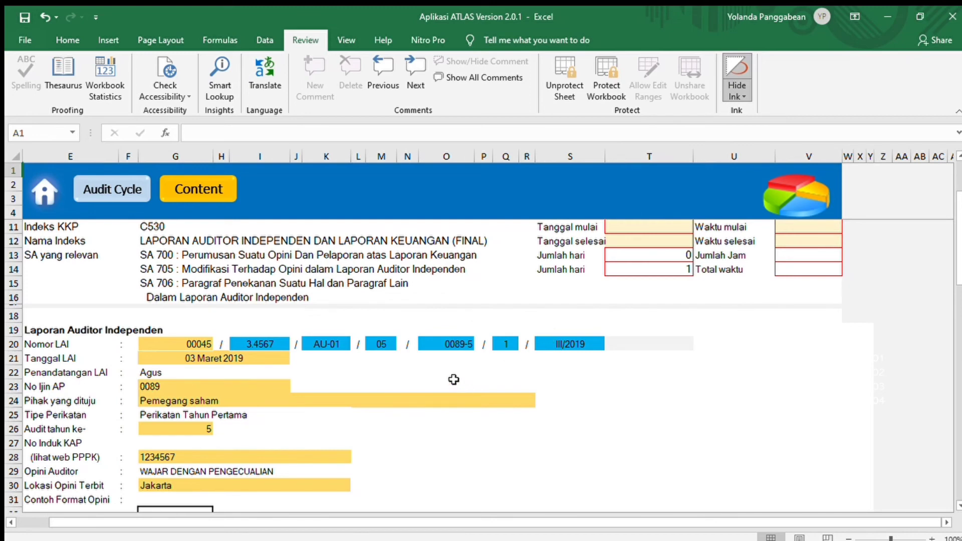
pyautogui.scroll(-1, 454, 379)
pyautogui.scroll(-3, 412, 359)
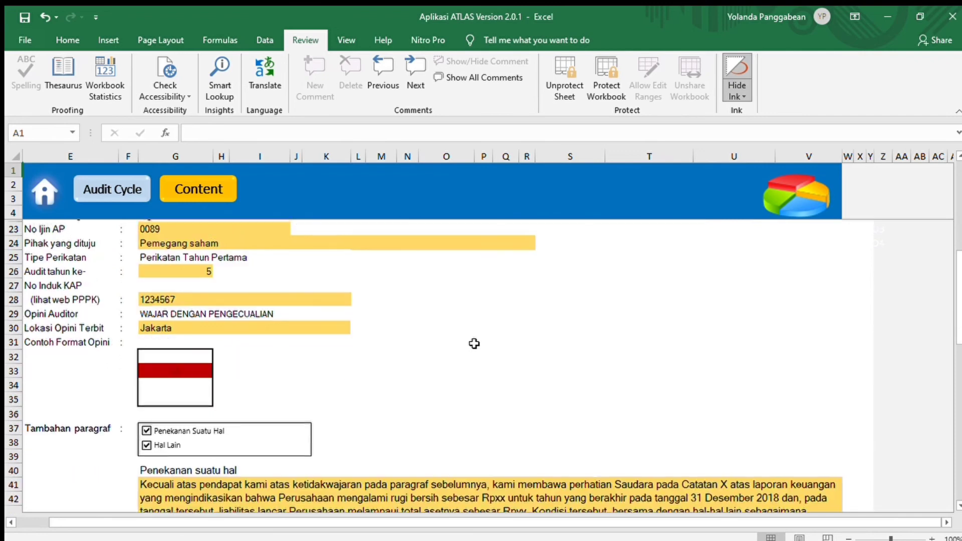
# Review C530's Penekanan Suatu Hal, Hal Lain and qualified opinion basis paragraphs, along with its Kesimpulan and Status KKP
pyautogui.scroll(-2, 547, 374)
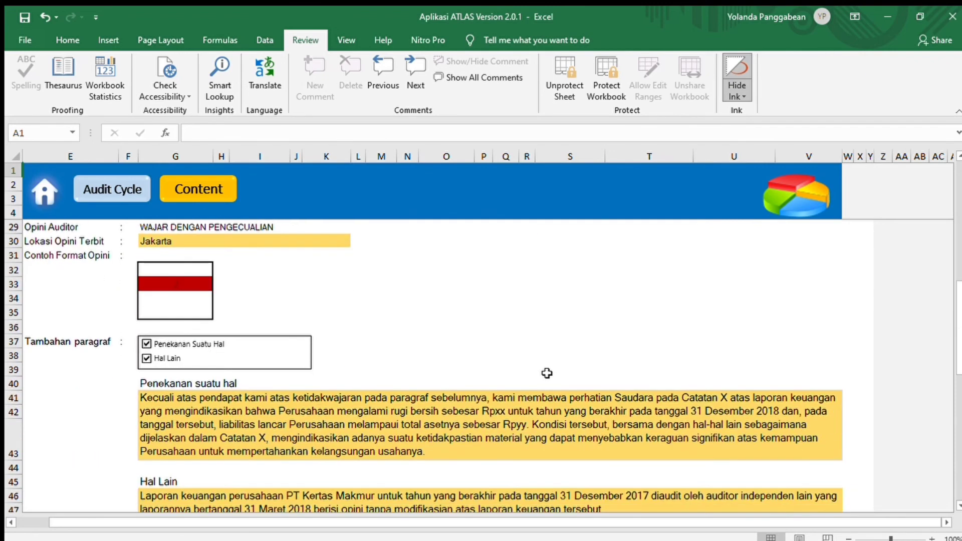
pyautogui.scroll(-1, 216, 371)
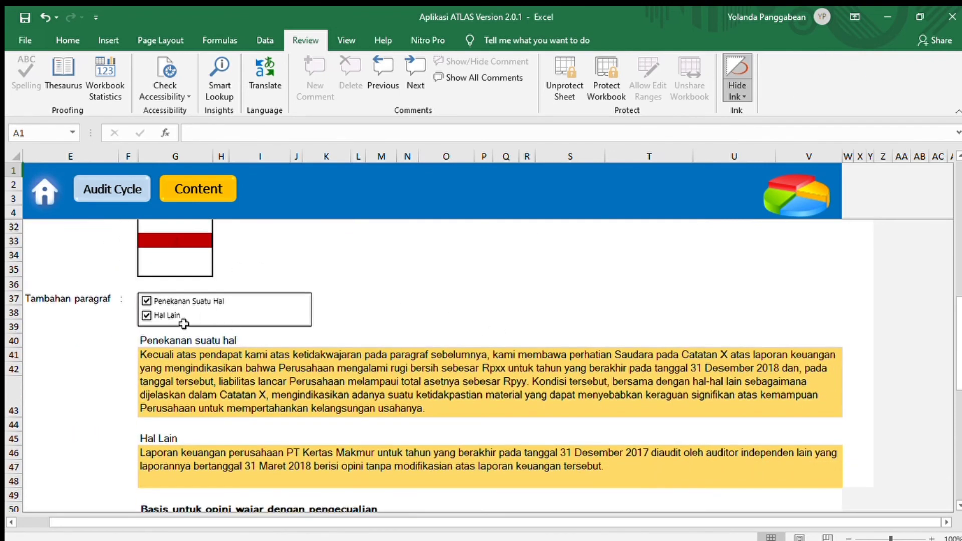
pyautogui.scroll(-1, 257, 341)
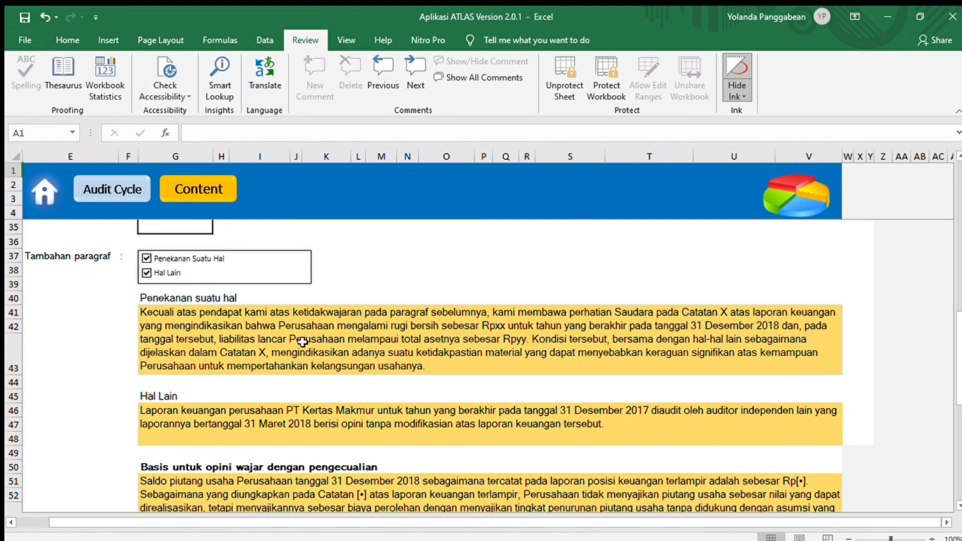
pyautogui.scroll(-2, 303, 342)
pyautogui.scroll(-1, 225, 368)
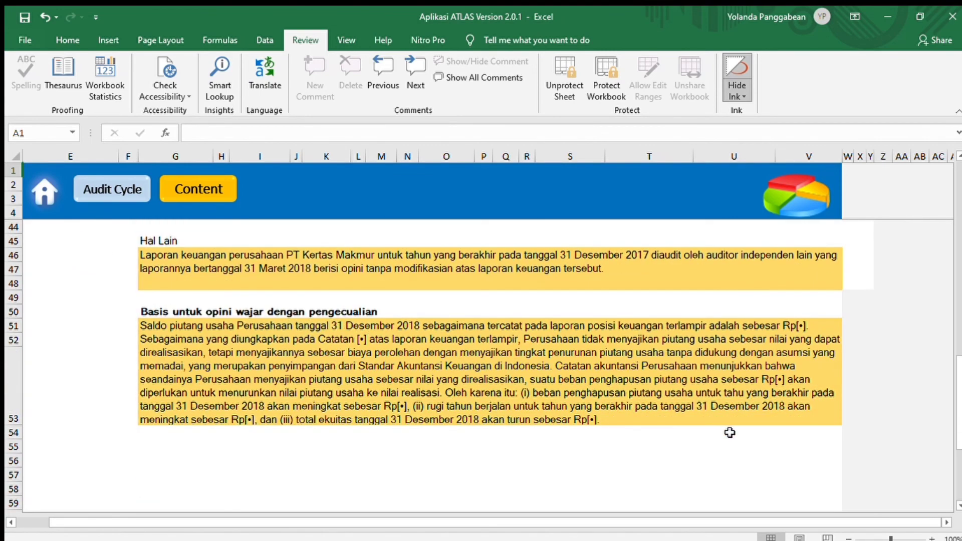
pyautogui.scroll(-3, 730, 432)
pyautogui.scroll(-2, 745, 437)
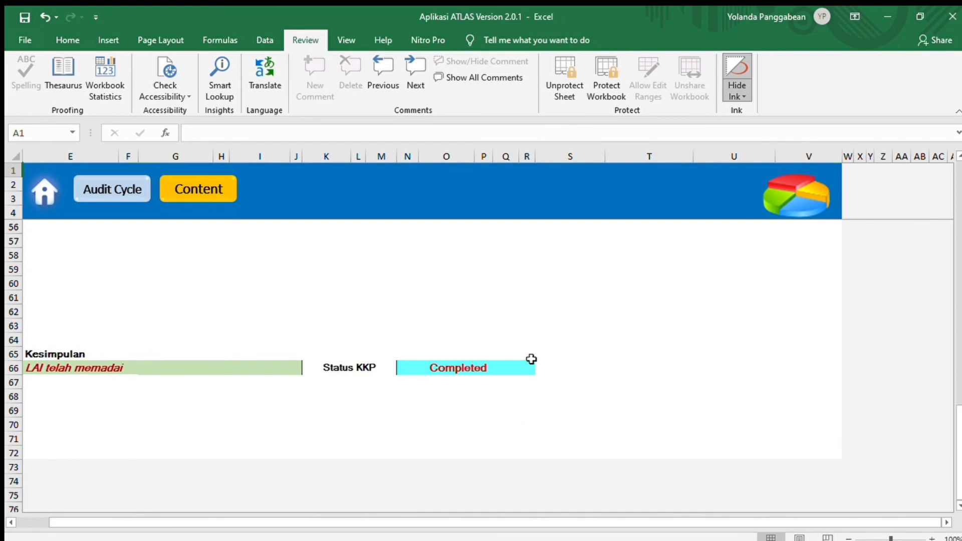
pyautogui.scroll(12, 667, 355)
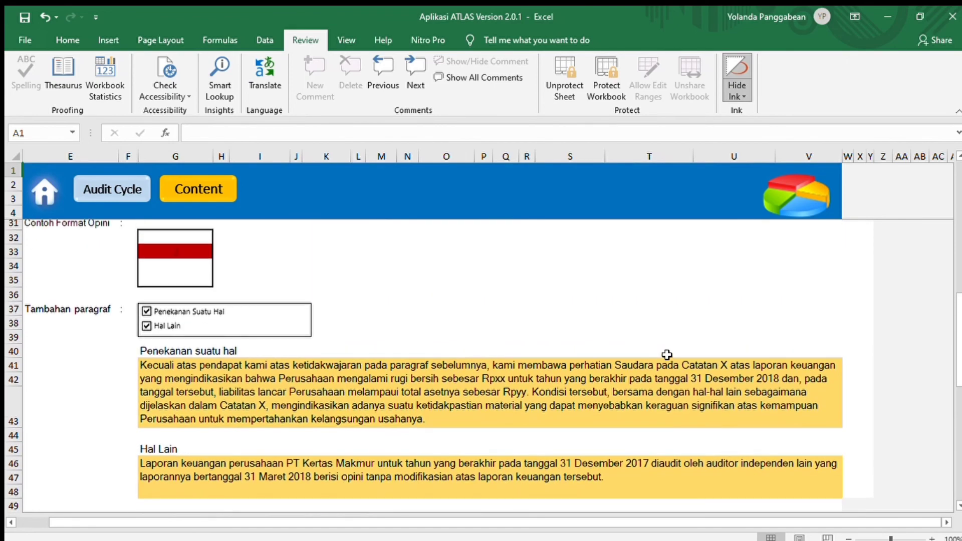
pyautogui.scroll(5, 667, 355)
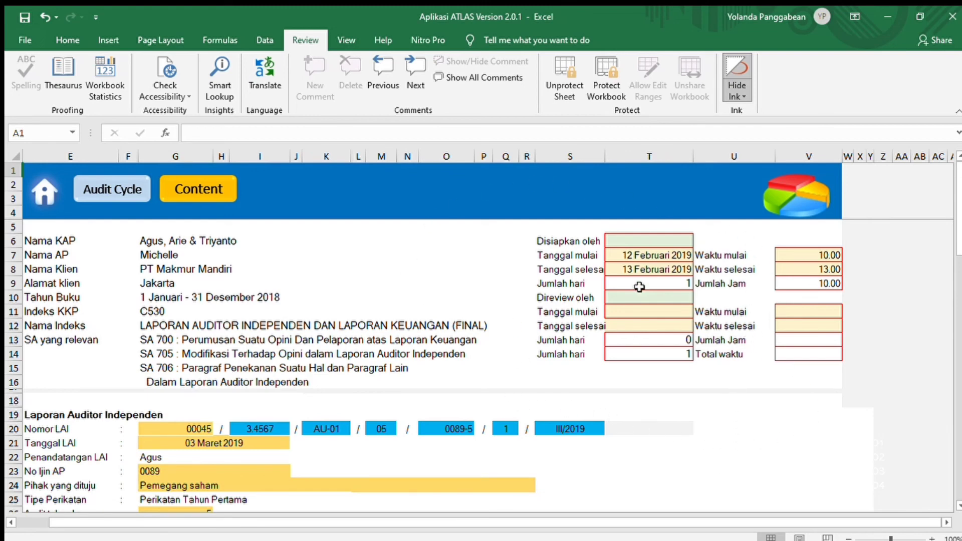
# Open the Informasi Status KKP dashboard from C530 and look over its completion chart and index status list
pyautogui.click(798, 198)
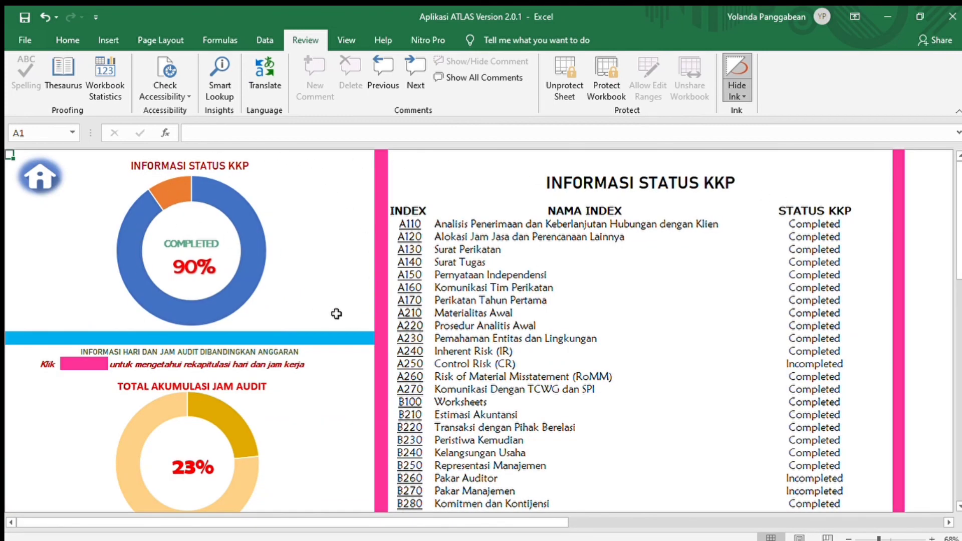
pyautogui.scroll(-1, 335, 313)
pyautogui.scroll(1, 336, 314)
# Go back through the home page to the Content sheet and reopen C530 Laporan Auditor Independen Final
pyautogui.click(34, 181)
pyautogui.click(234, 224)
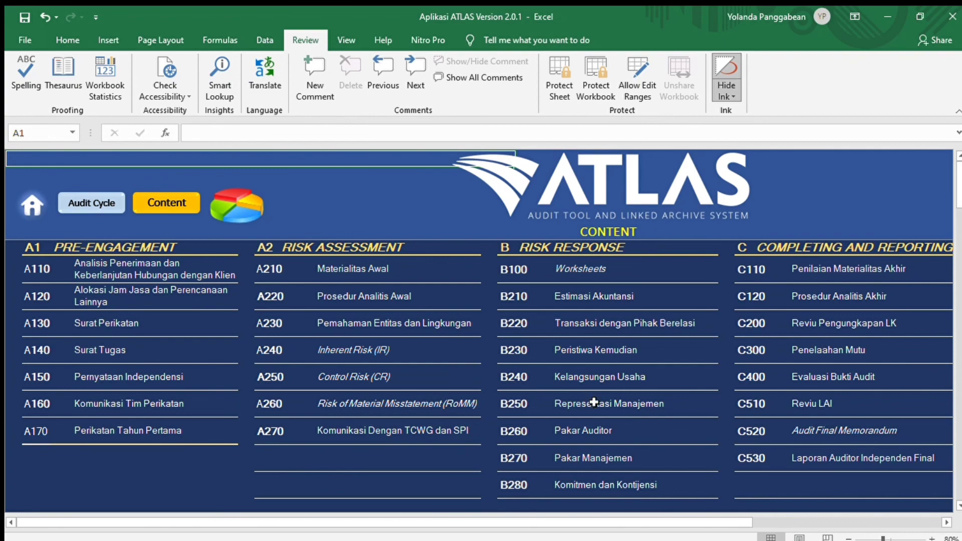
pyautogui.moveTo(498, 523); pyautogui.dragTo(689, 523)
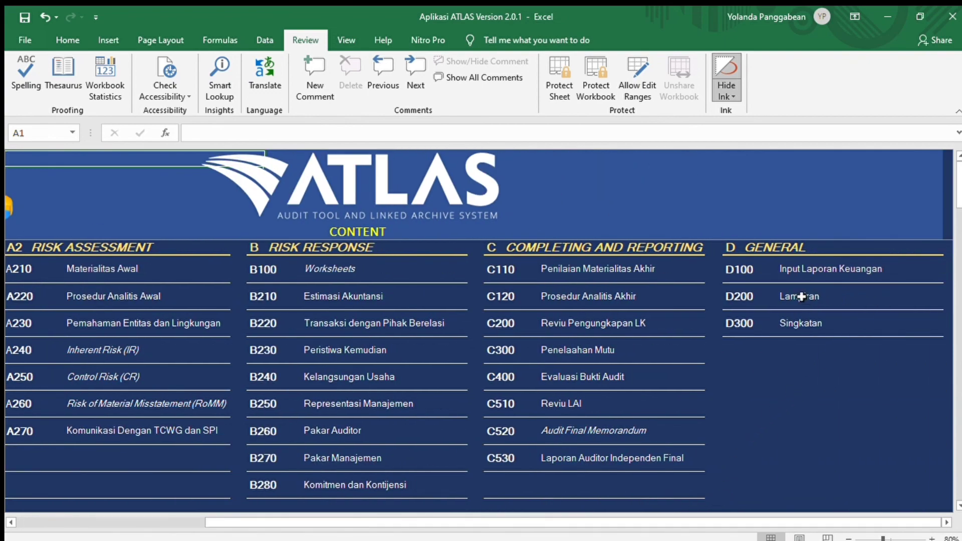
pyautogui.click(530, 458)
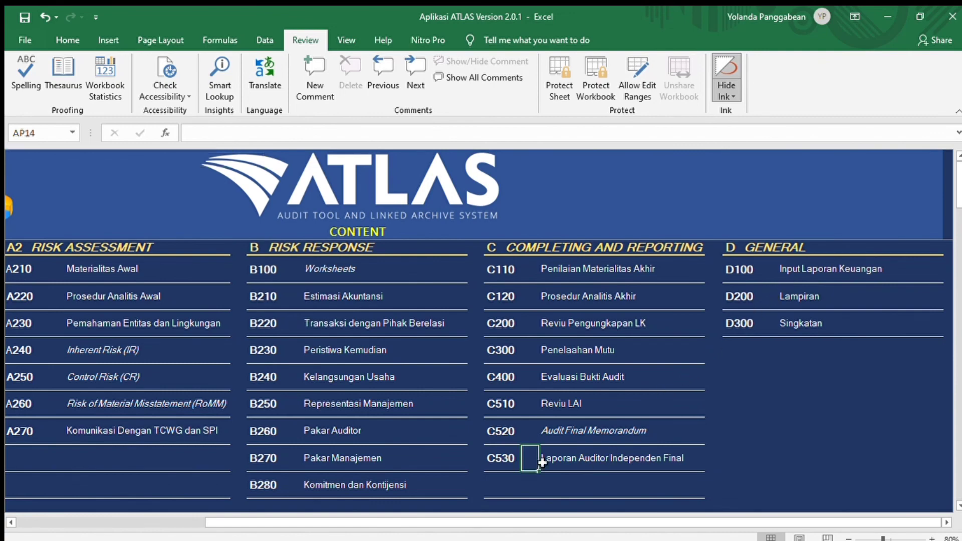
pyautogui.click(500, 458)
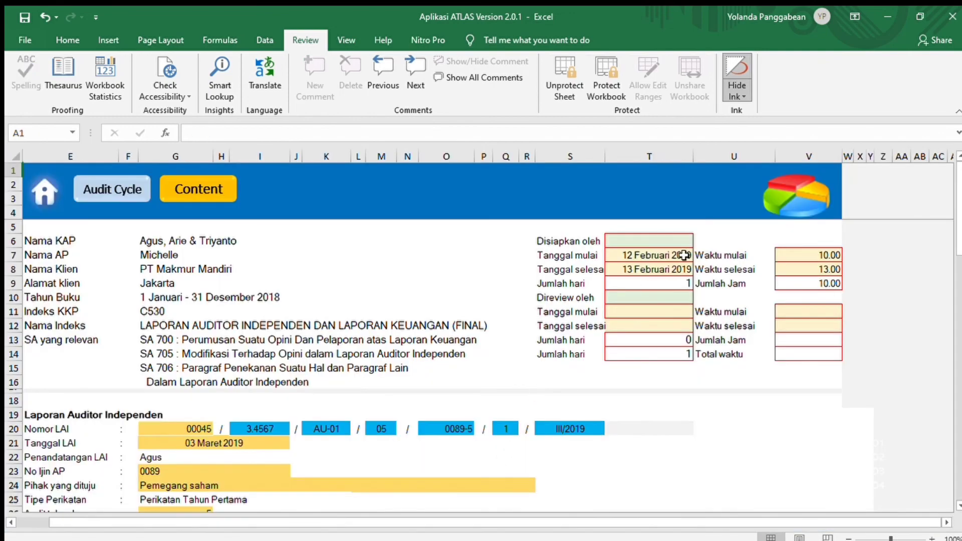
# Reopen the status dashboard from C530 and examine the total audit hours chart and the actual versus planned hours table
pyautogui.click(784, 198)
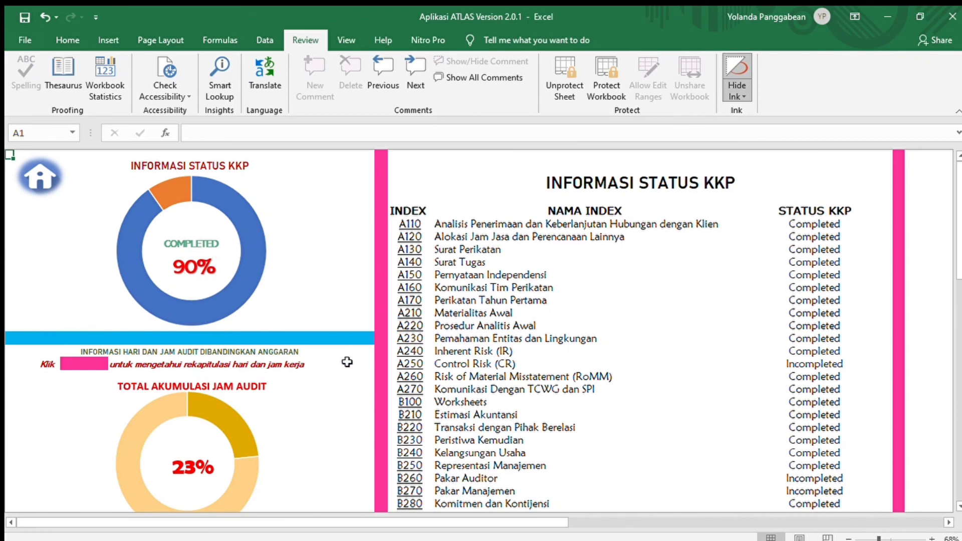
pyautogui.scroll(-3, 344, 351)
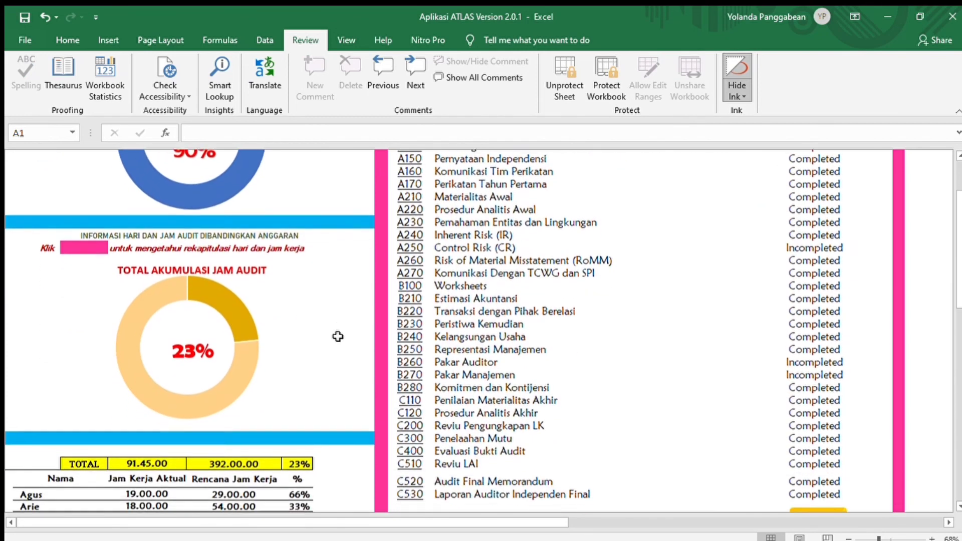
pyautogui.scroll(-2, 296, 328)
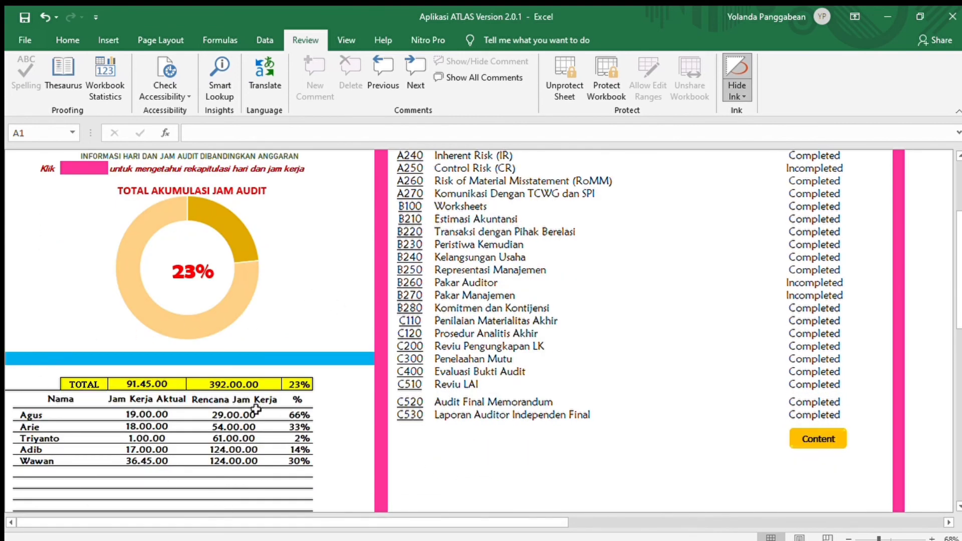
# Open the recap of audit days and working hours from the dashboard and review preparer and reviewer hours for each working paper index
pyautogui.scroll(-1, 256, 410)
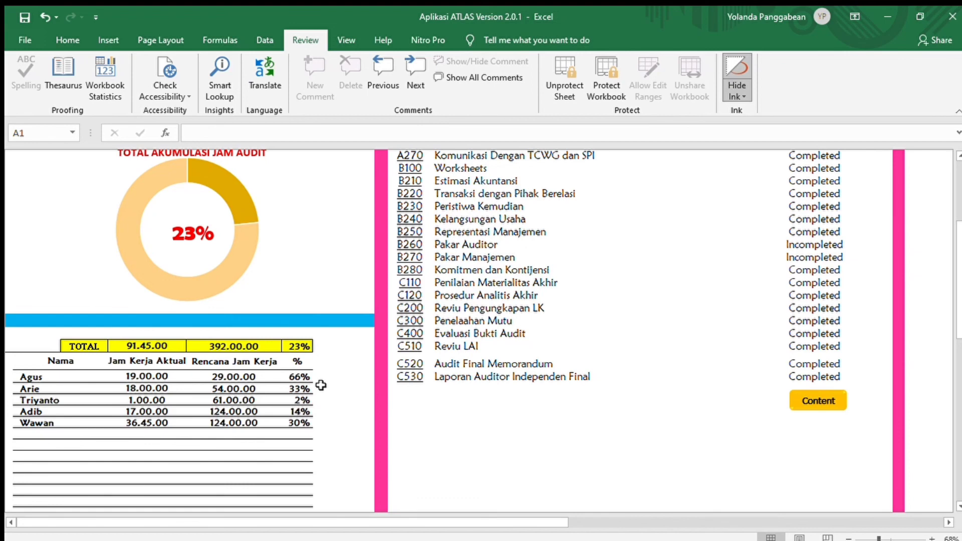
pyautogui.scroll(4, 350, 381)
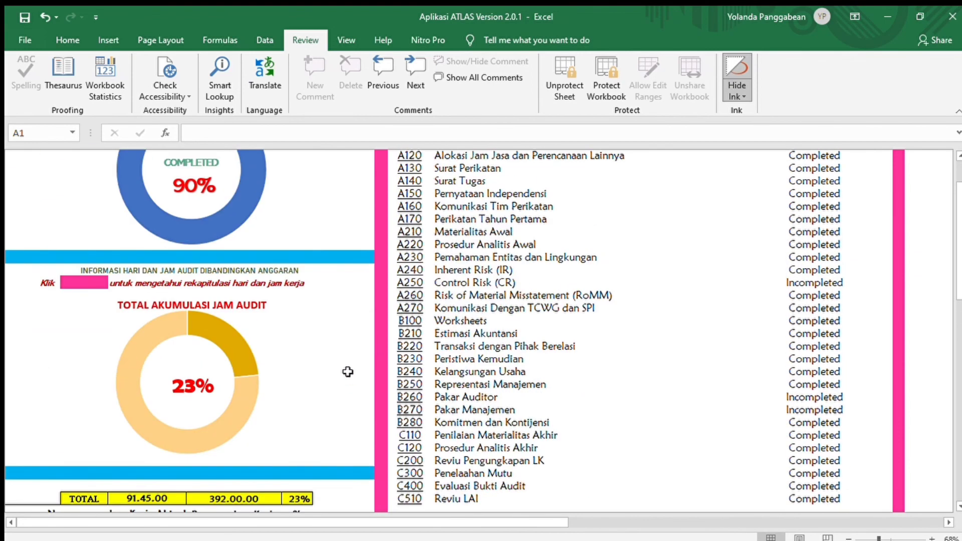
pyautogui.click(85, 283)
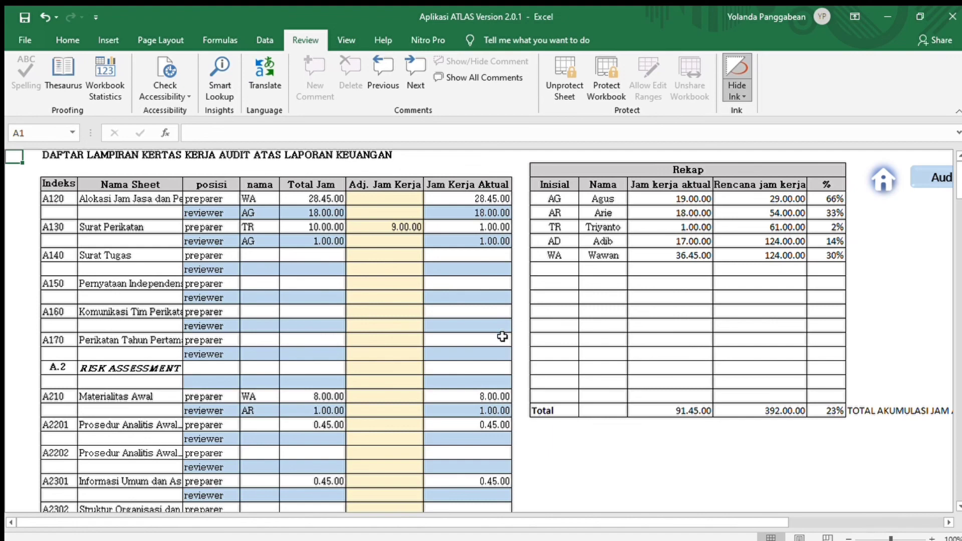
pyautogui.scroll(-4, 445, 321)
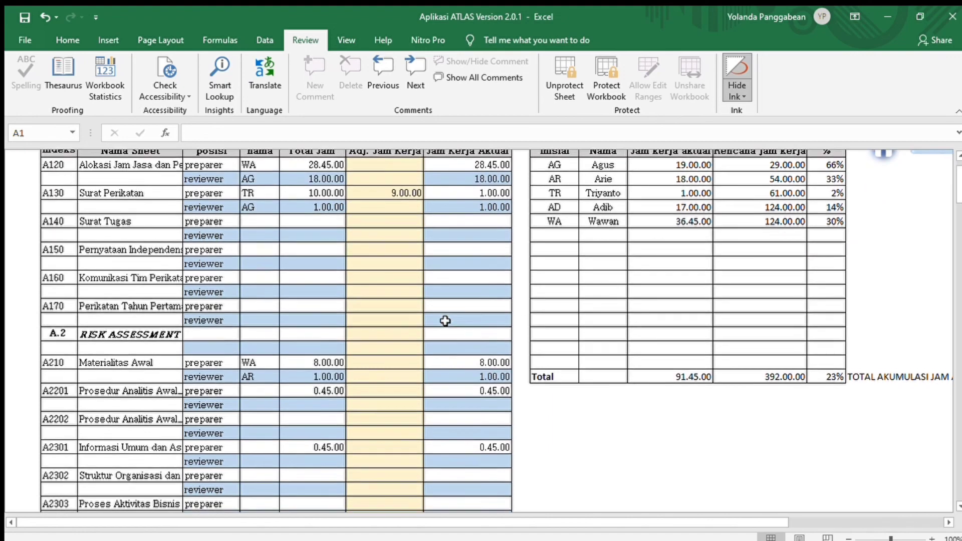
pyautogui.scroll(-8, 445, 321)
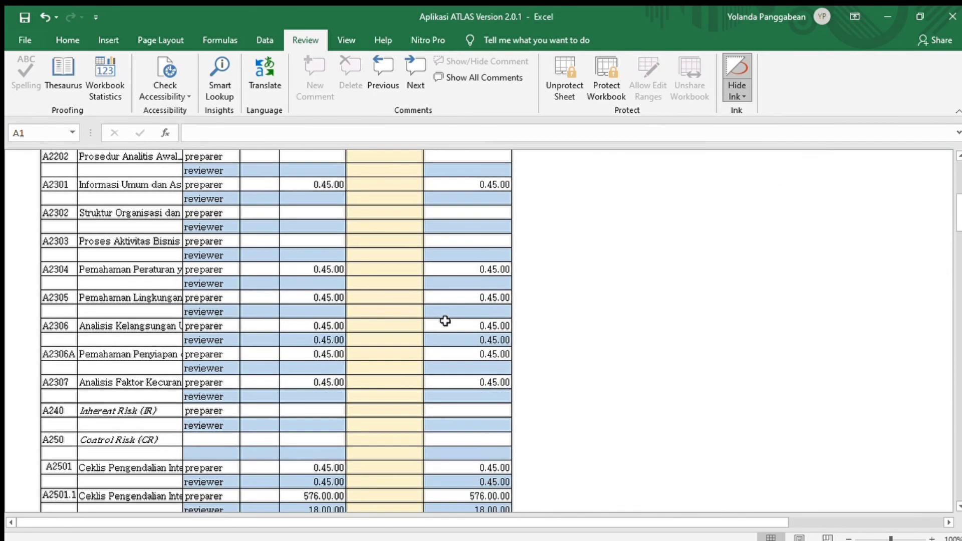
pyautogui.scroll(-15, 445, 321)
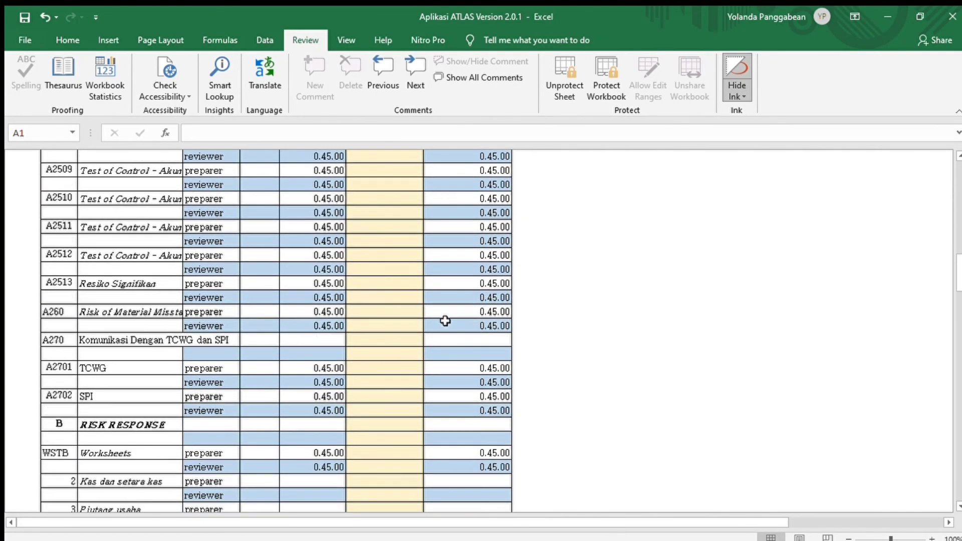
pyautogui.scroll(-12, 444, 327)
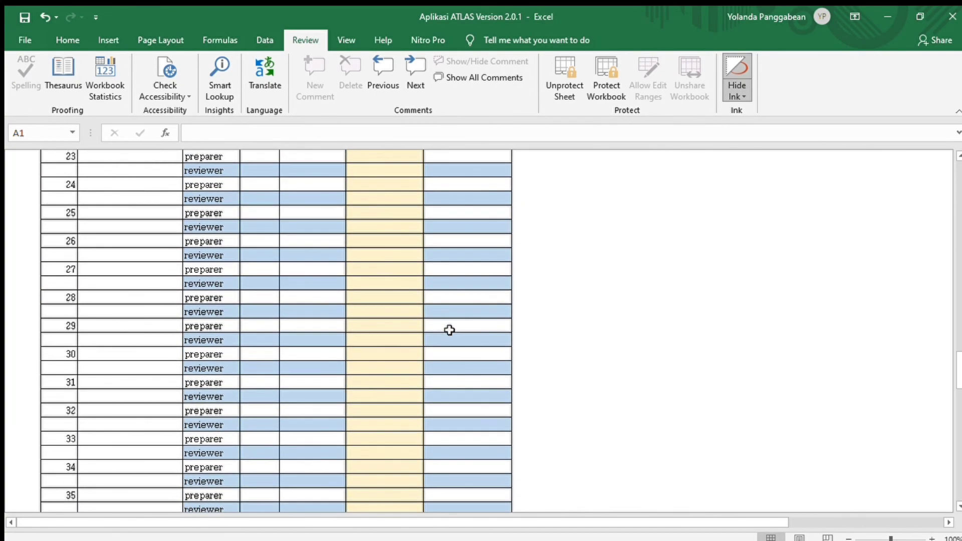
# Examine the Rekap table of actual versus planned working hours per team member, and return to the workbook's home page
pyautogui.scroll(10, 451, 330)
pyautogui.moveTo(479, 522); pyautogui.dragTo(626, 522)
pyautogui.scroll(10, 581, 456)
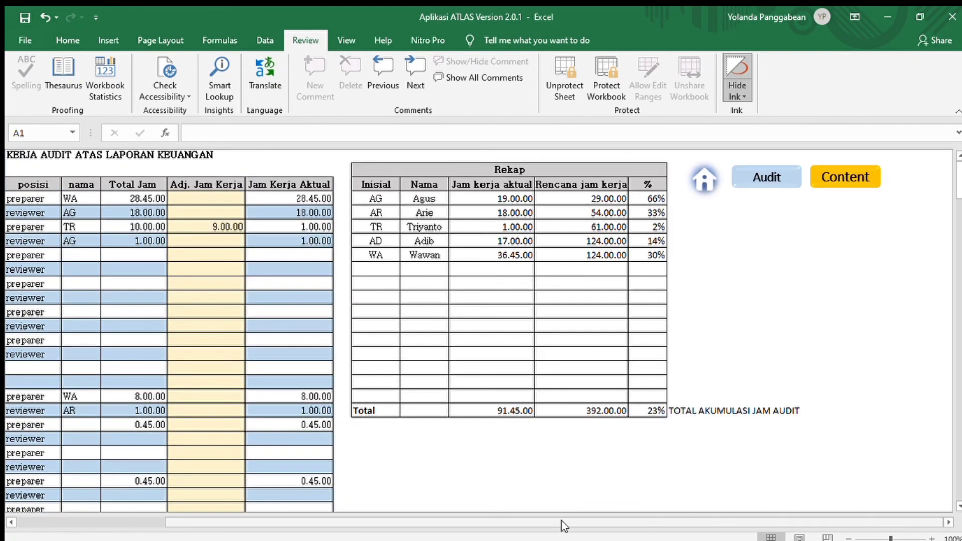
pyautogui.moveTo(534, 520); pyautogui.dragTo(385, 521)
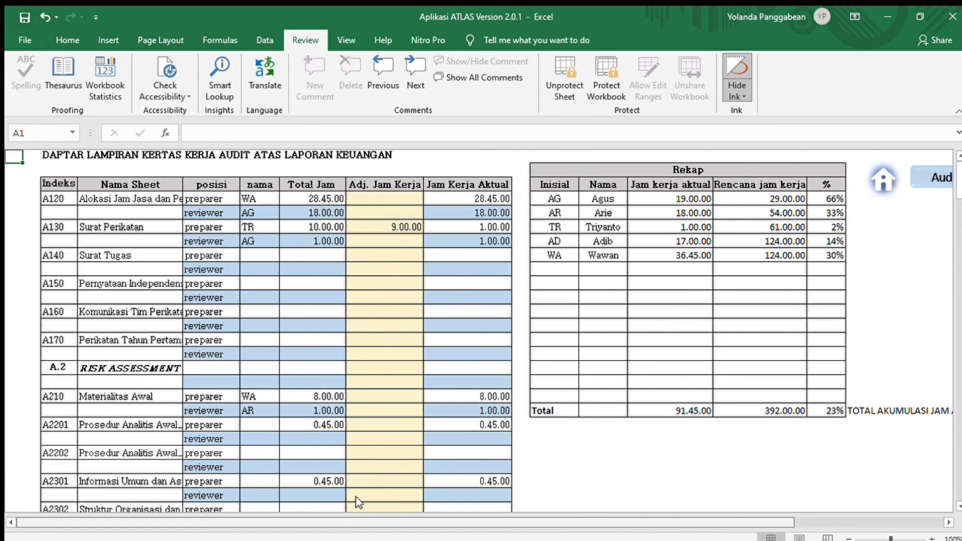
pyautogui.hscroll(3, 356, 497)
pyautogui.hscroll(2, 535, 501)
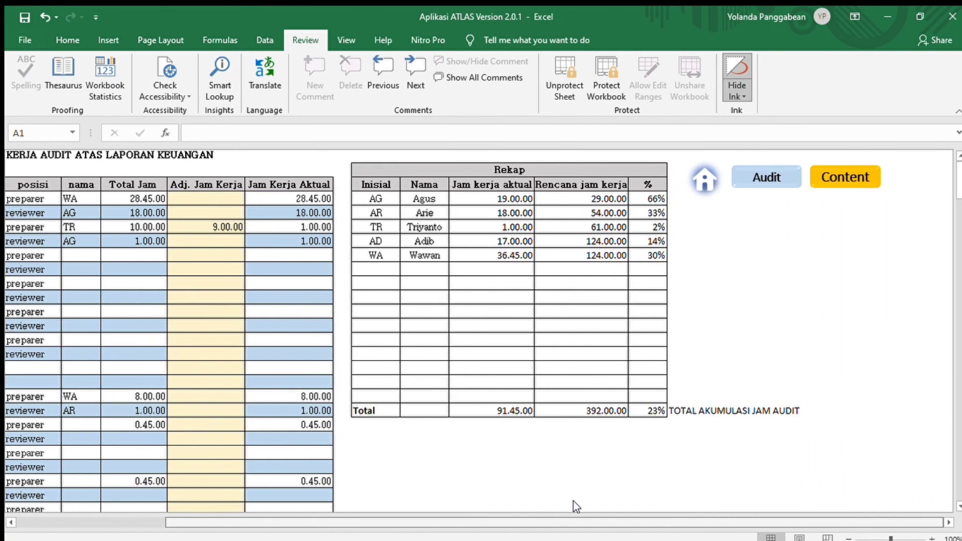
pyautogui.click(703, 183)
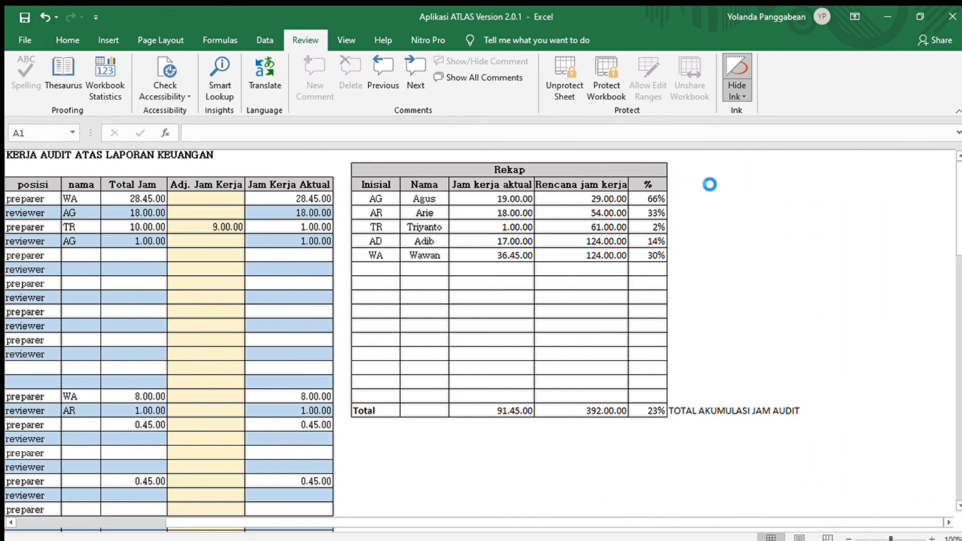